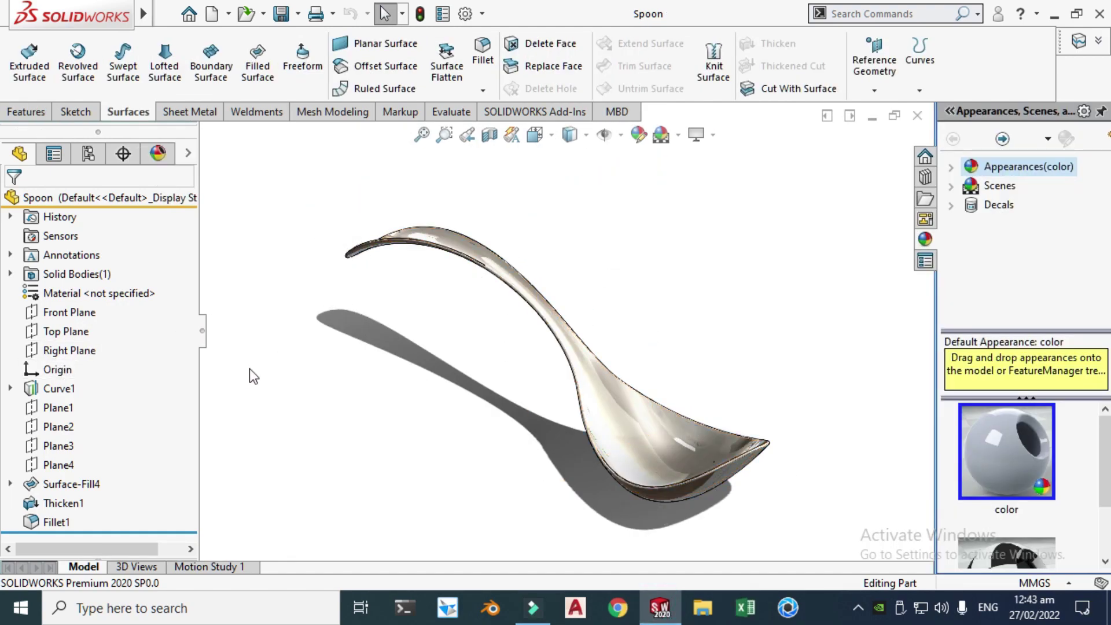
- Create a new part document
left_click(56, 390)
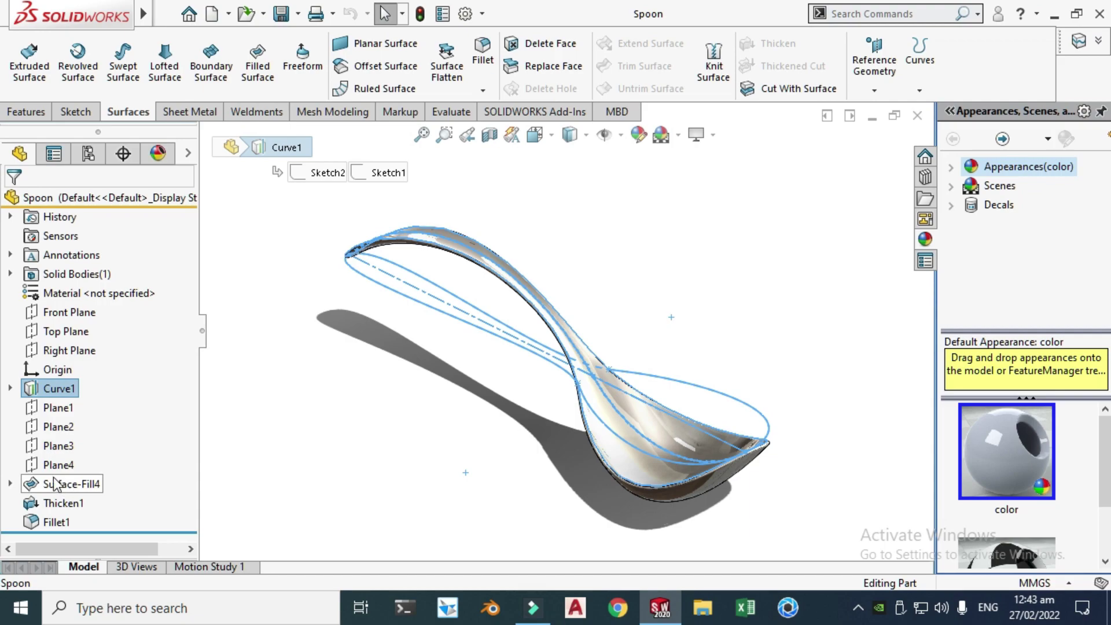
left_click(307, 396)
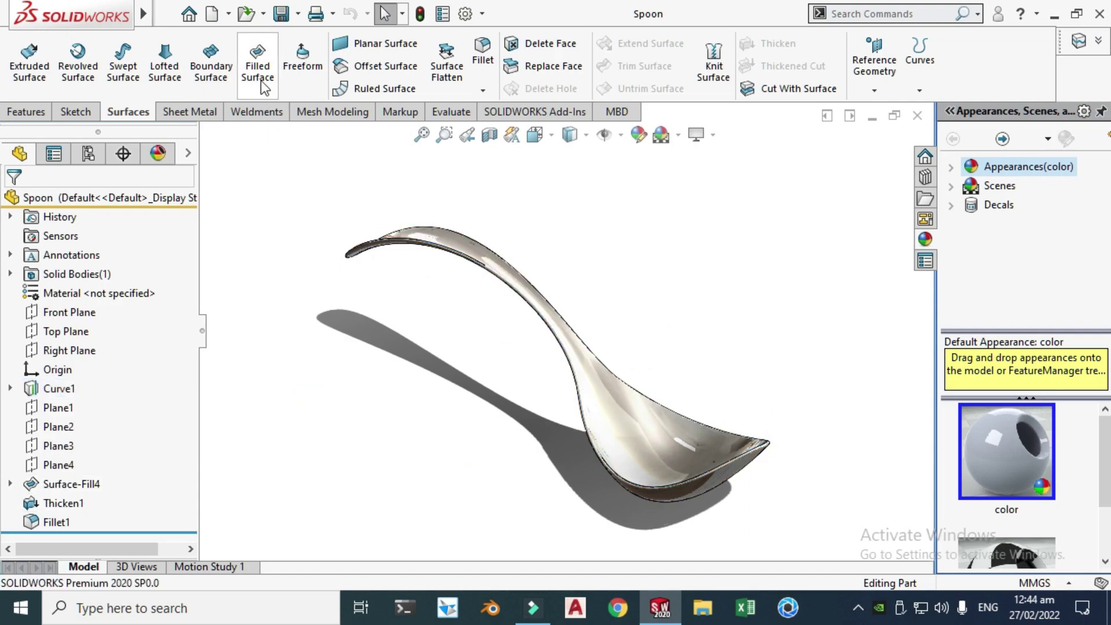
left_click(228, 14)
left_click(236, 33)
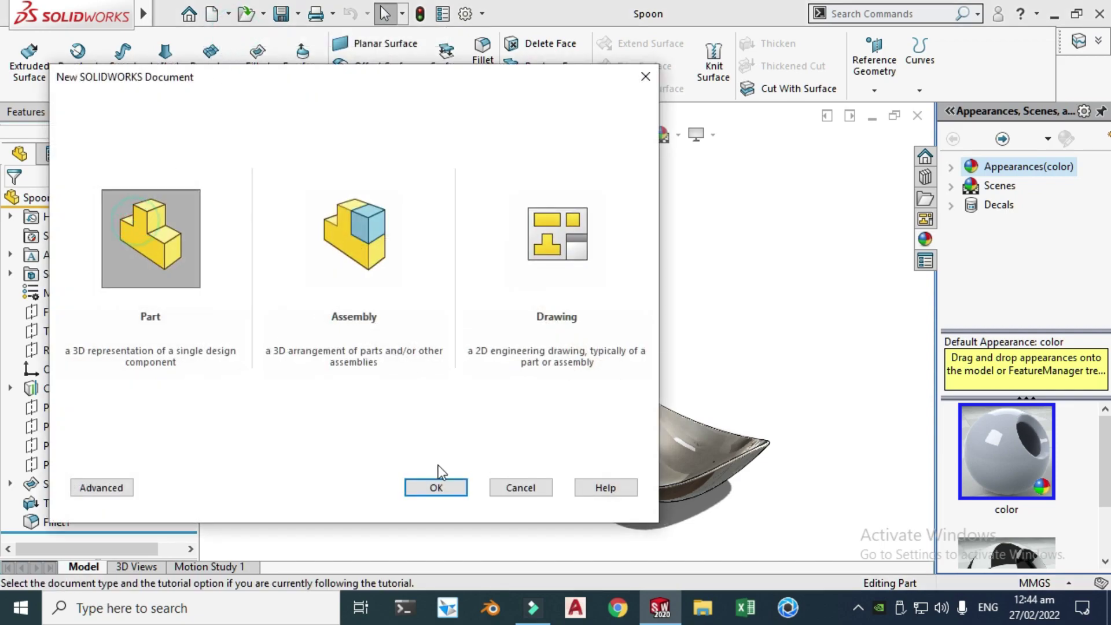
left_click(448, 486)
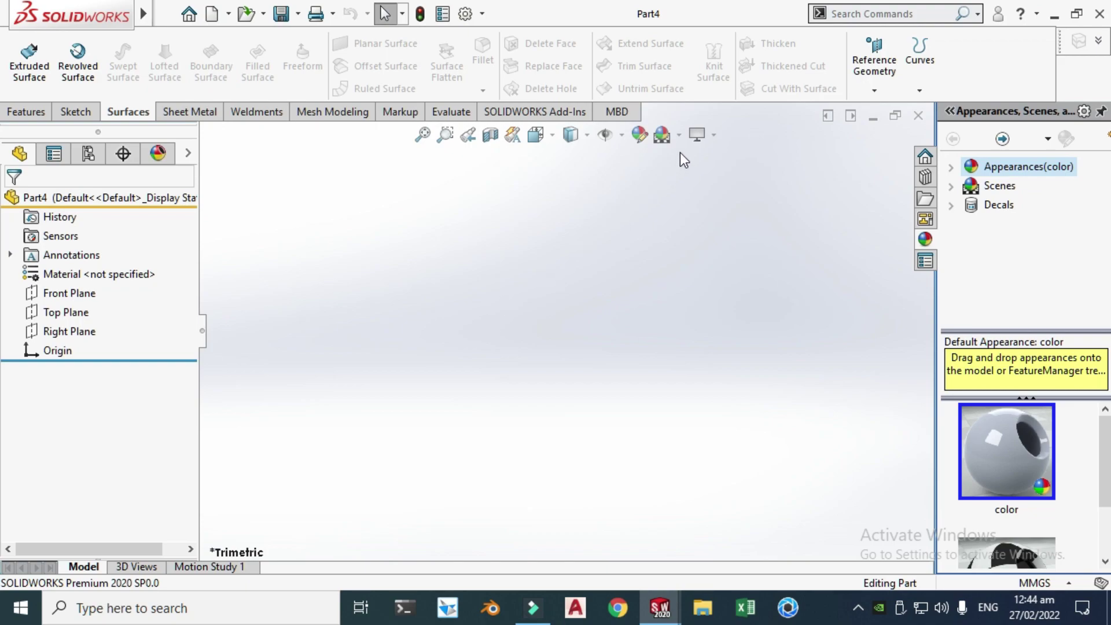
- Change the new part's scene to a plain white background
left_click(679, 135)
left_click(700, 48)
left_click(713, 135)
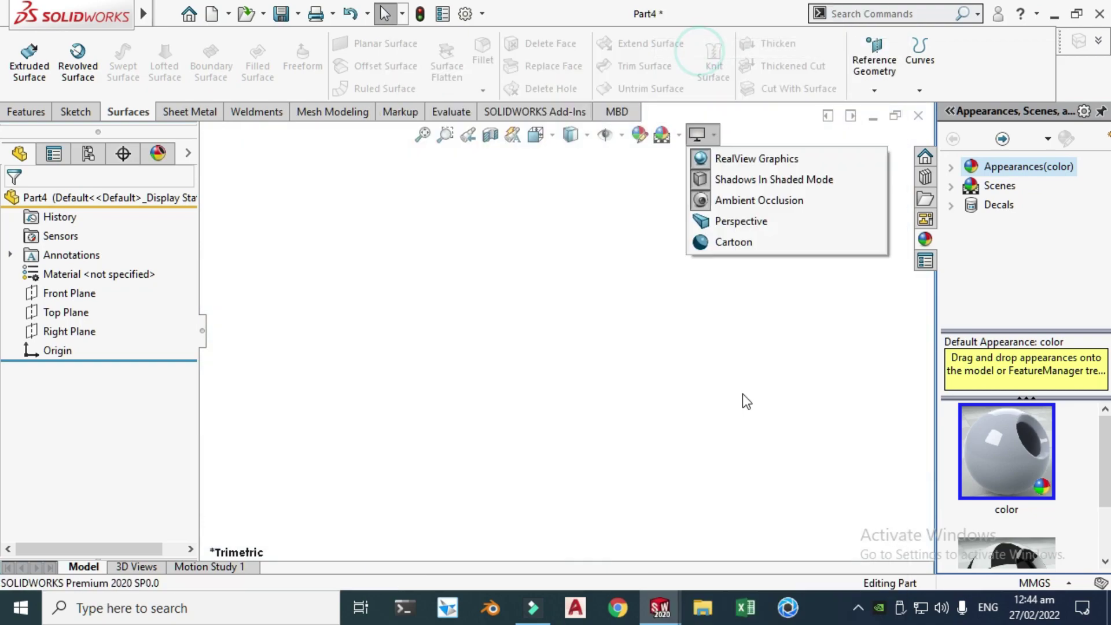
left_click(1013, 583)
left_click(559, 400)
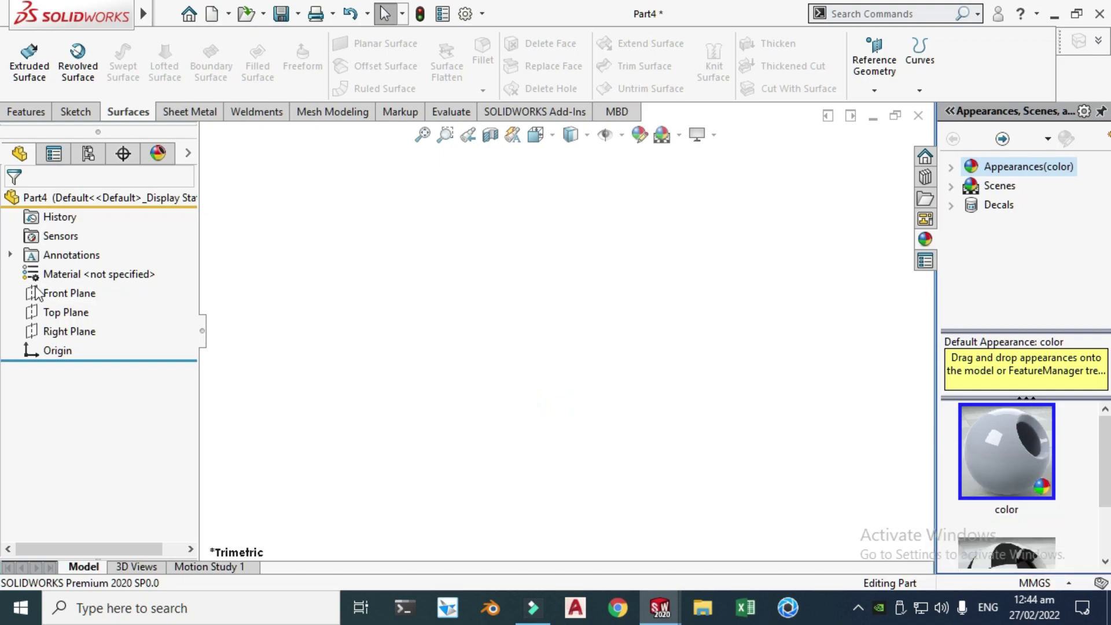
- Start a sketch on the Front Plane and draw a horizontal centerline about 181 mm long passing through the origin
left_click(61, 293)
left_click(79, 263)
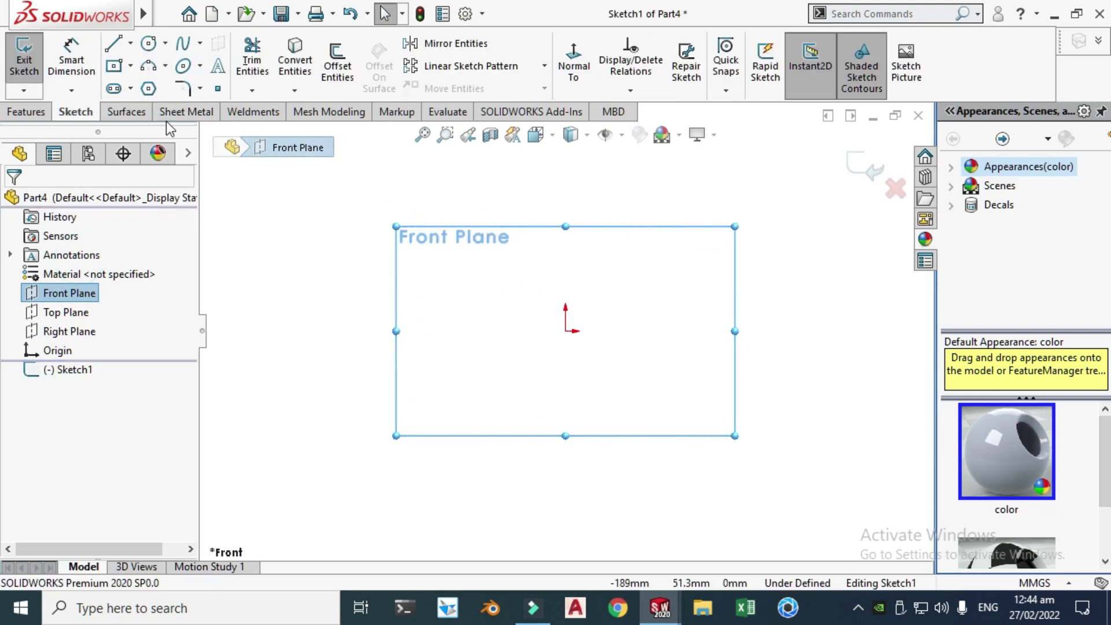
left_click(132, 43)
left_click(146, 87)
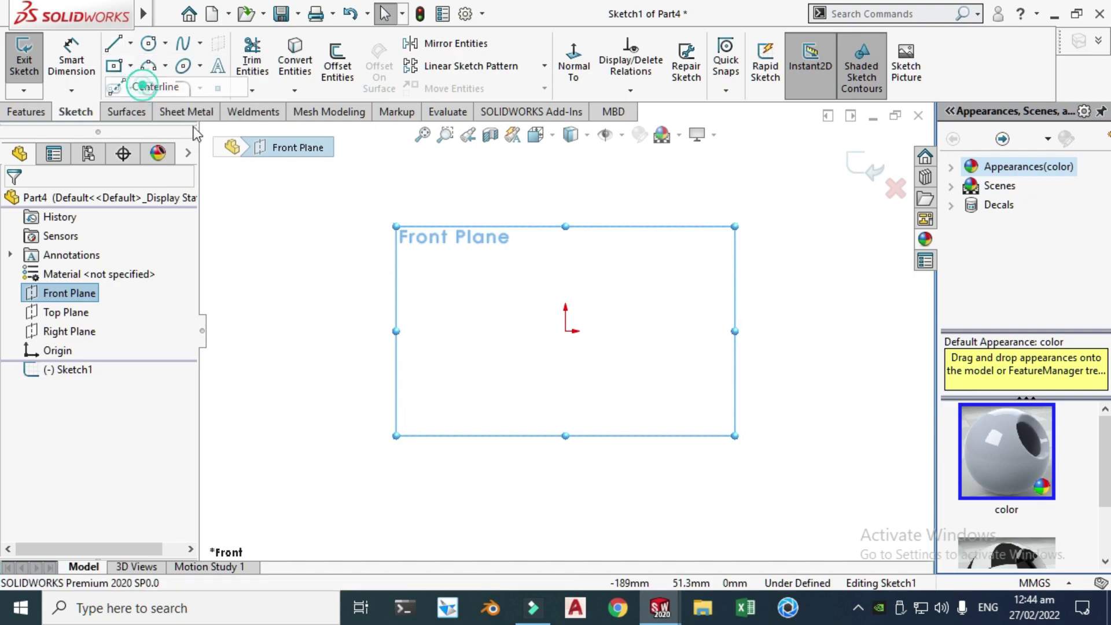
left_click(677, 332)
left_click(334, 331)
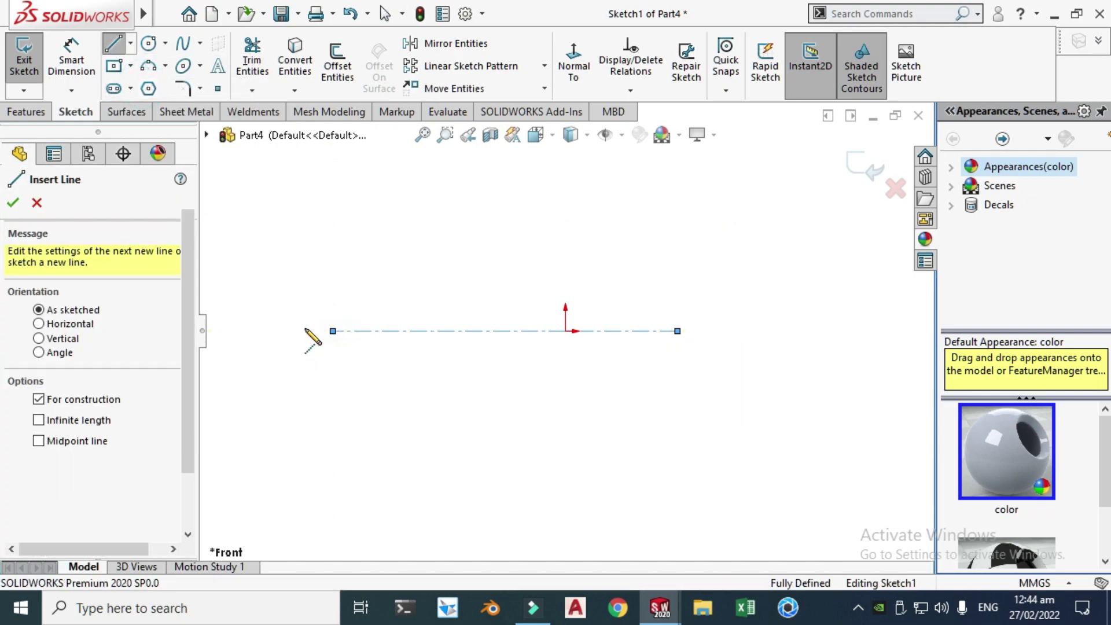
key("Escape")
- Dimension the centerline's length to 200 mm
left_click(71, 64)
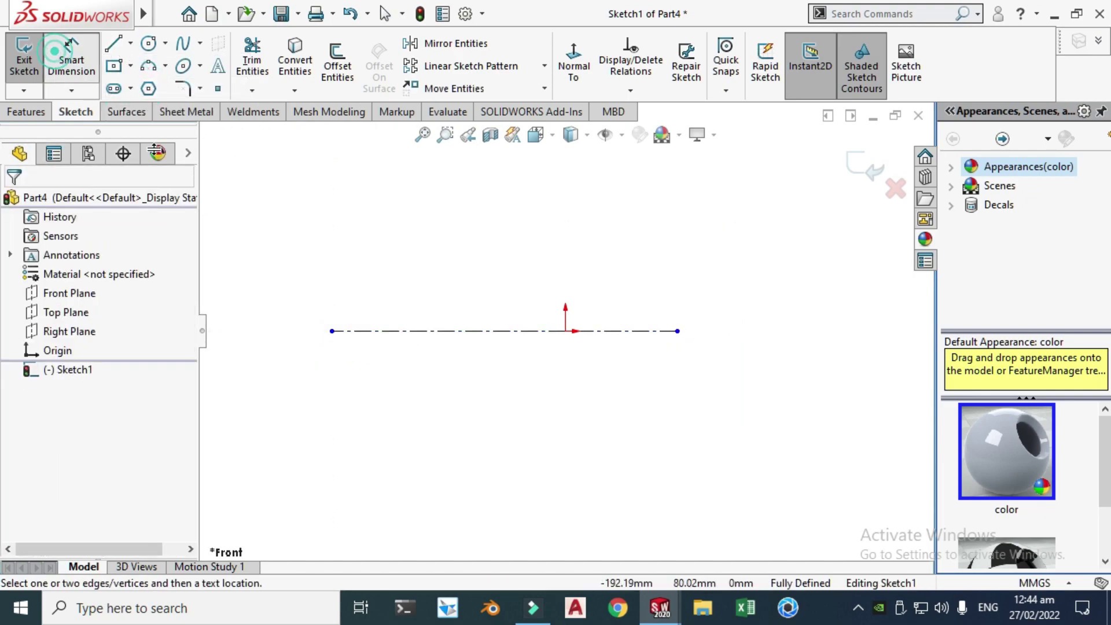
left_click(434, 330)
left_click(472, 426)
type("200")
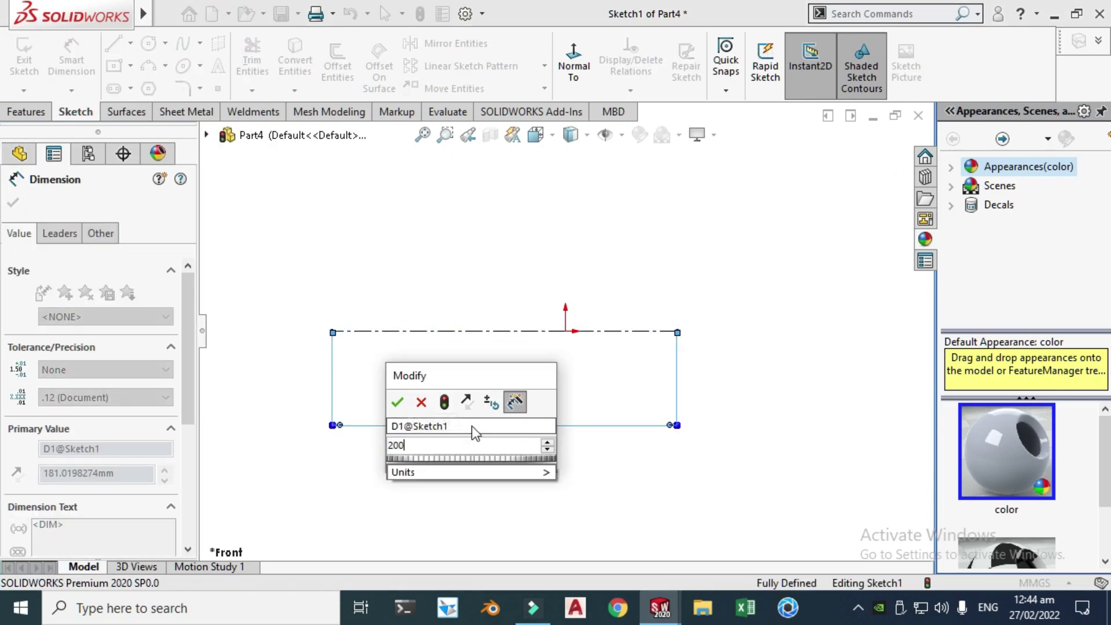
key("Return")
key("Escape")
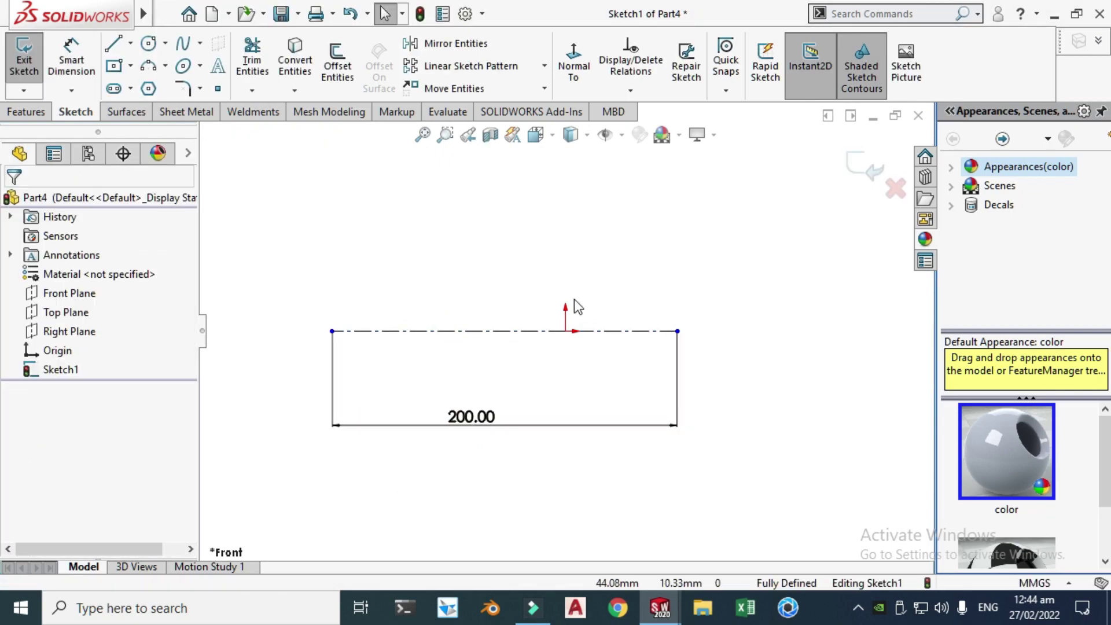
- Dimension the distance from the origin to the centerline's right endpoint to 70 mm
key("Return")
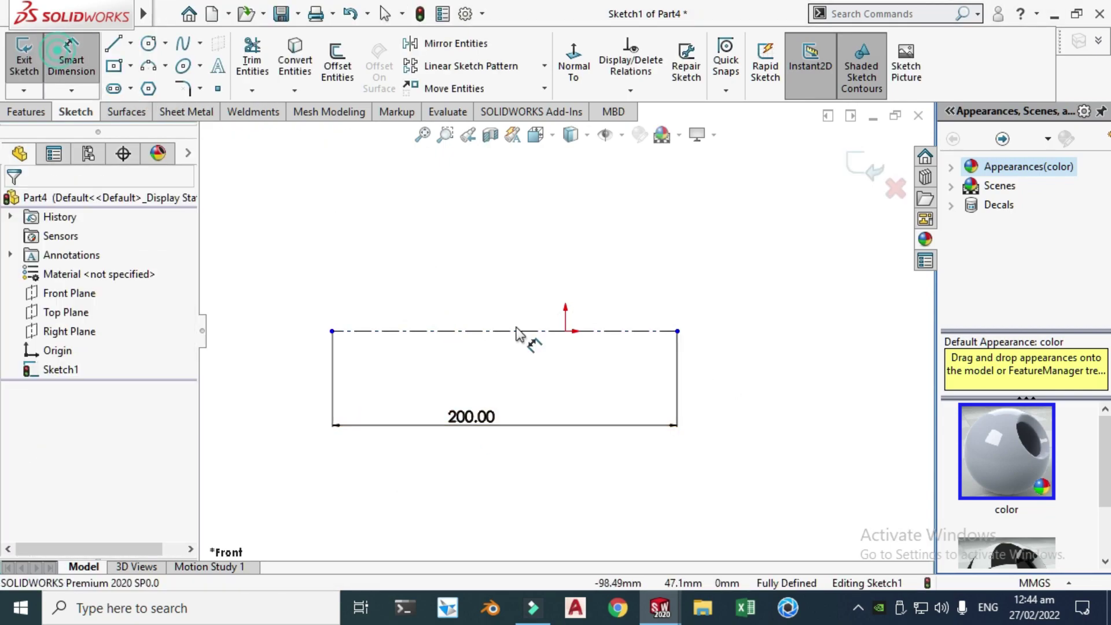
left_click(678, 331)
left_click(566, 331)
left_click(602, 377)
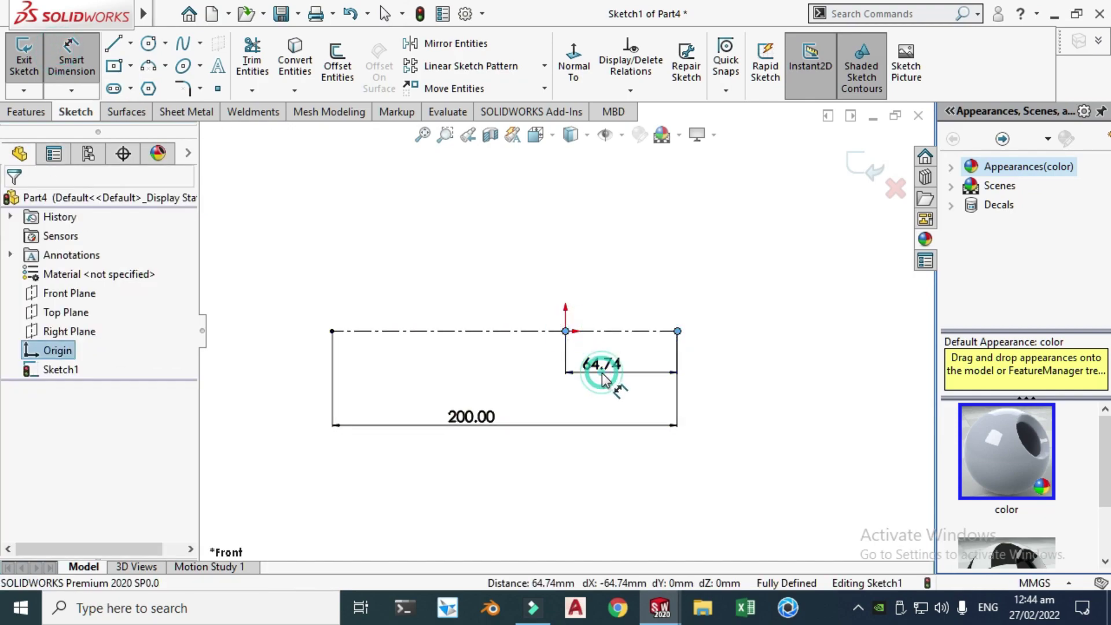
type("10")
key("Escape")
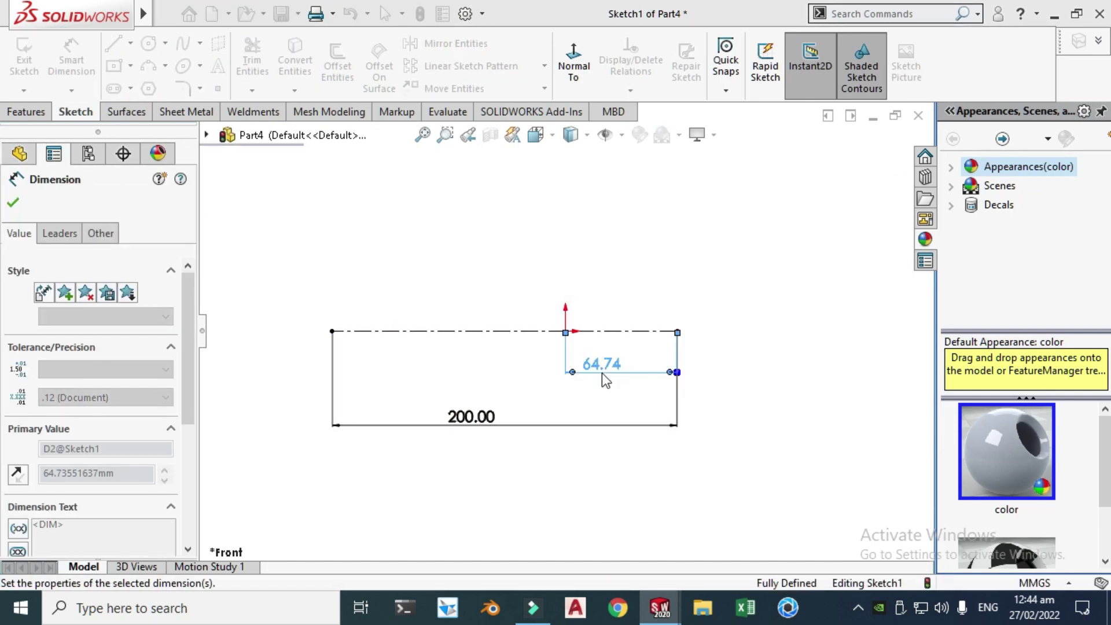
left_click(442, 238)
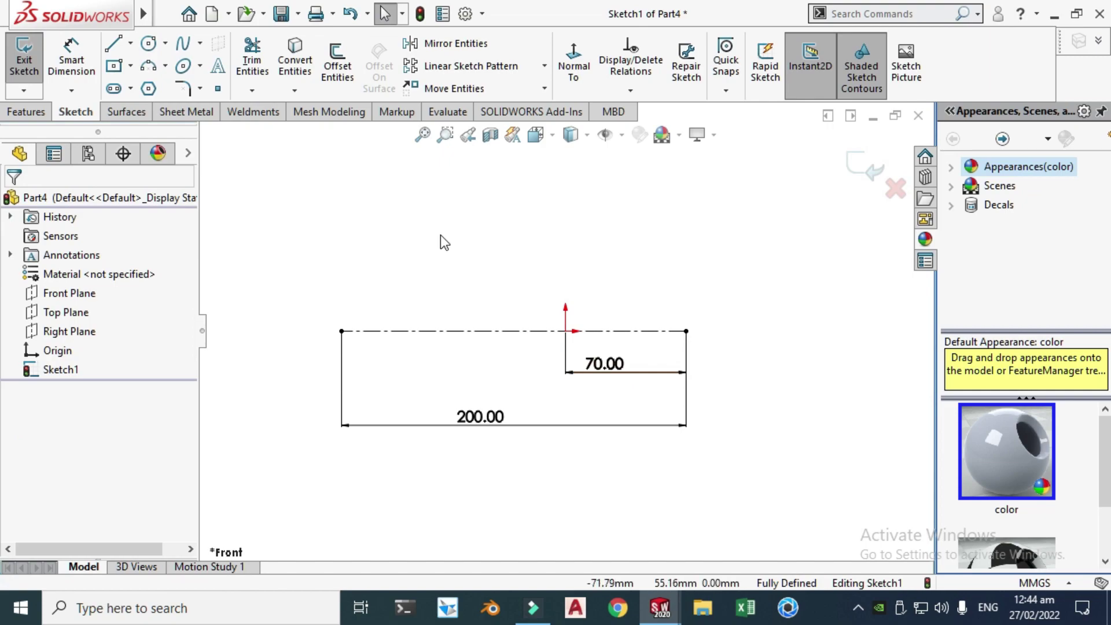
- Draw a 3 Point Arc from the centerline's left endpoint to the origin, bulging upward with a radius of about 79 mm
left_click(166, 67)
left_click(174, 130)
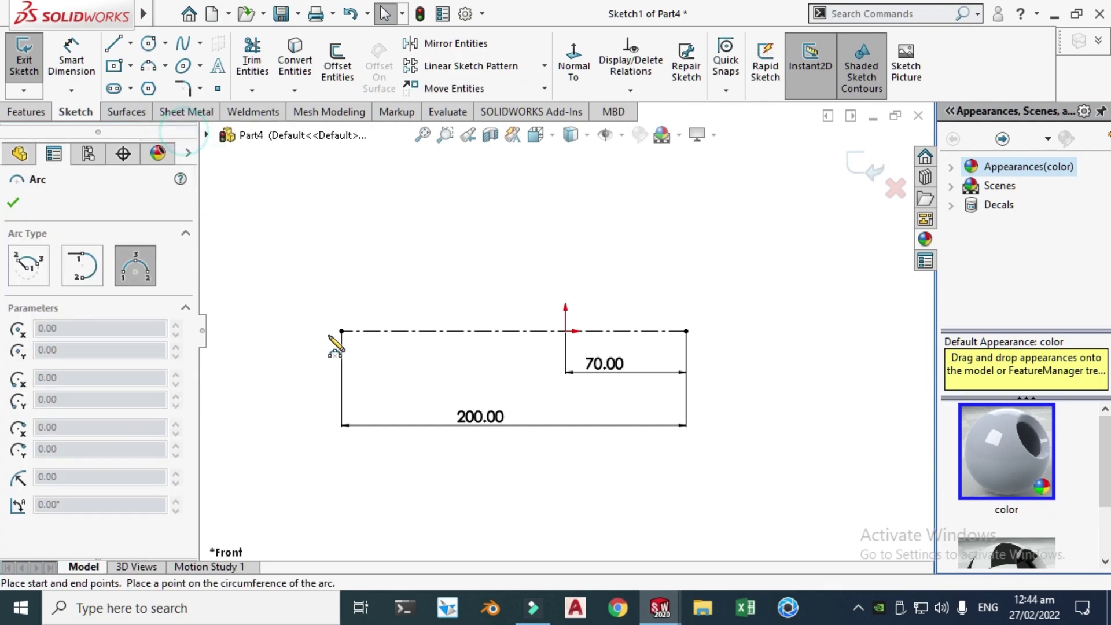
left_click(341, 331)
left_click(567, 331)
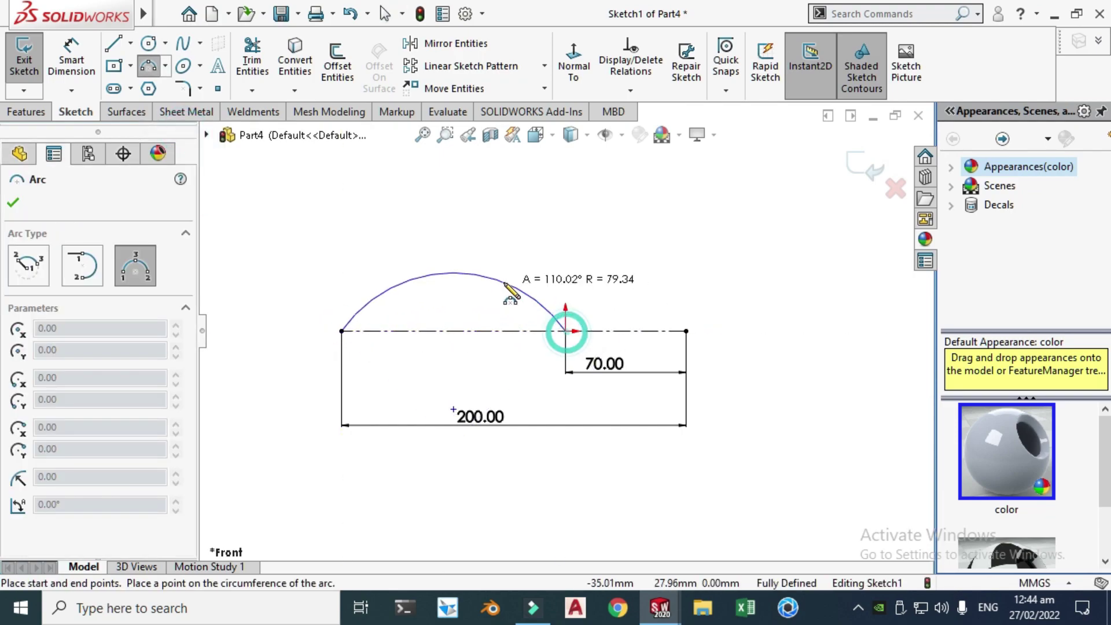
left_click(505, 284)
key("Escape")
- Draw a second 3 Point Arc from the centerline's right endpoint to the origin, bulging downward
left_click(168, 67)
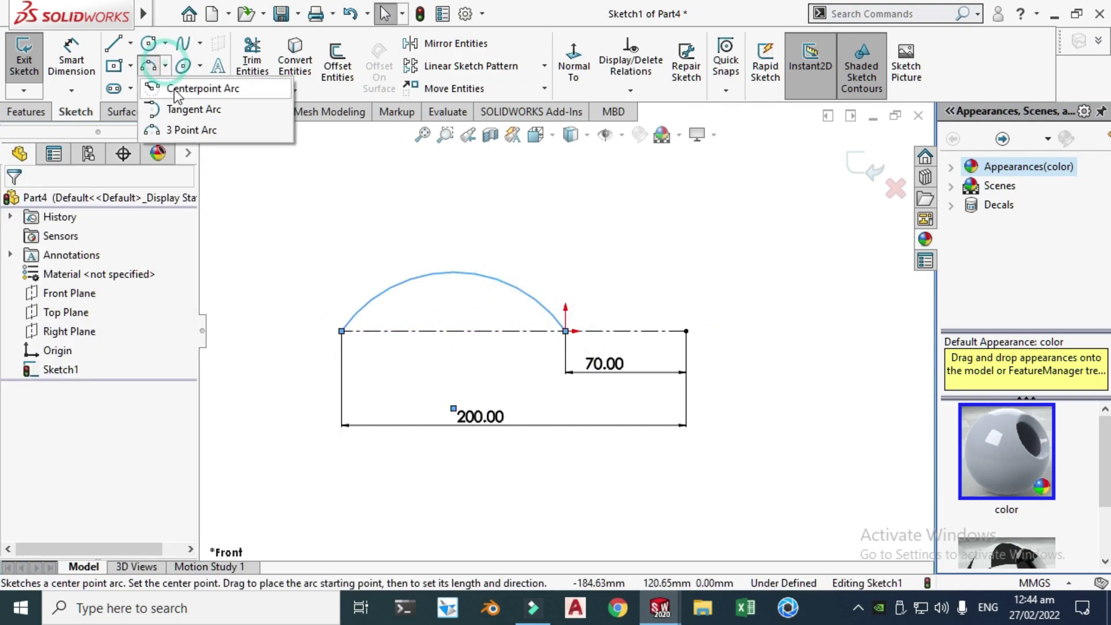
left_click(174, 128)
left_click(686, 331)
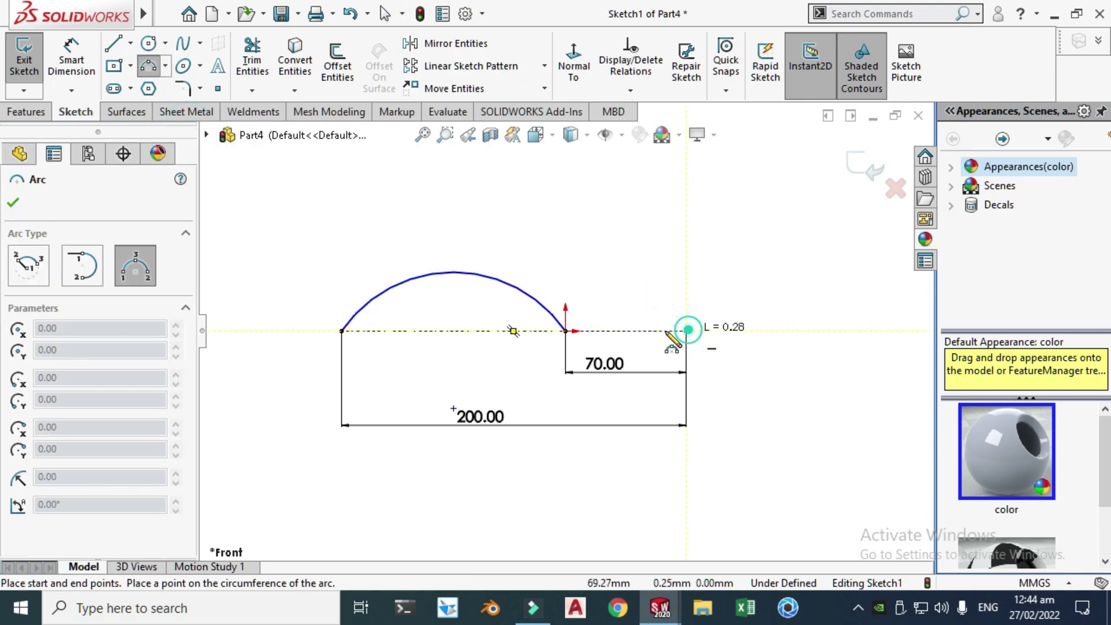
left_click(566, 331)
left_click(589, 357)
key("Escape")
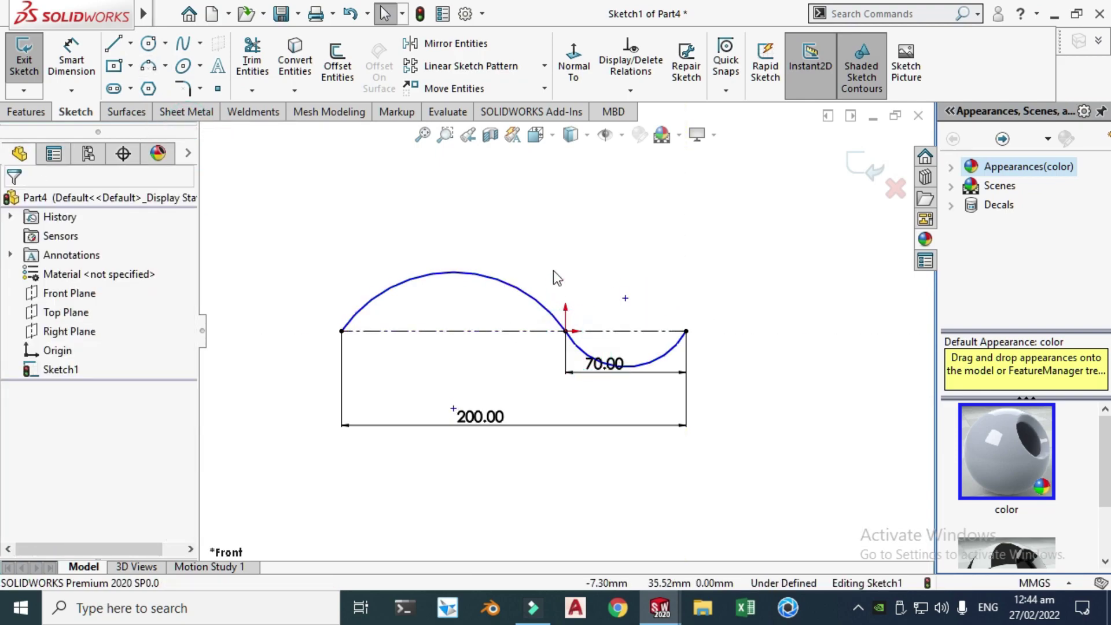
- Add a Tangent relation between the two arcs that meet at the origin
scroll(553, 270, "down", 1)
left_click(557, 330)
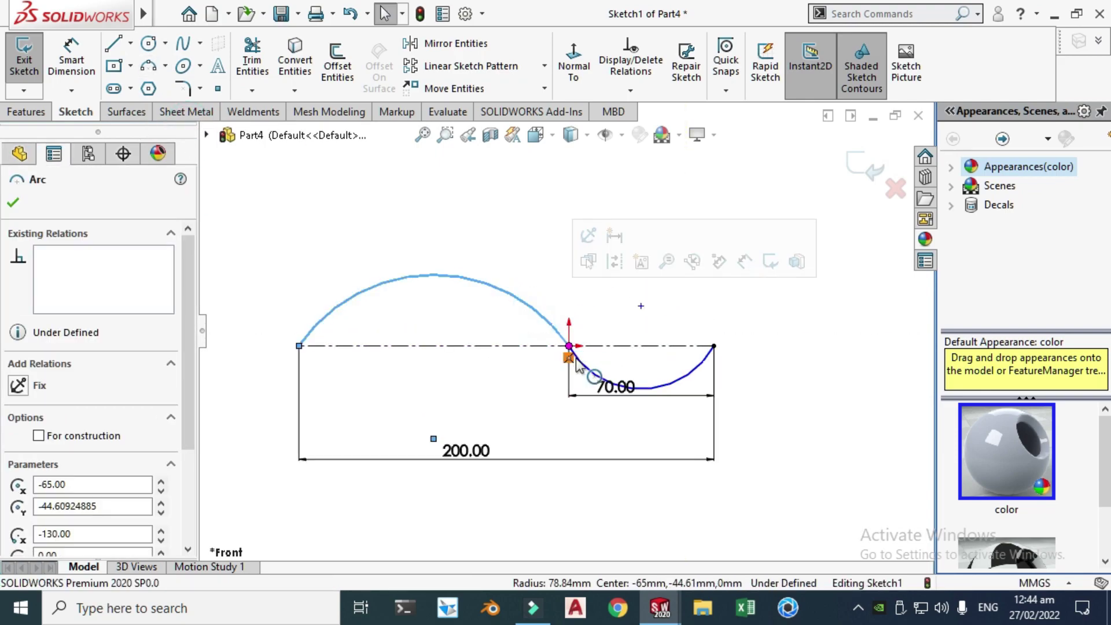
left_click(581, 365, "ctrl")
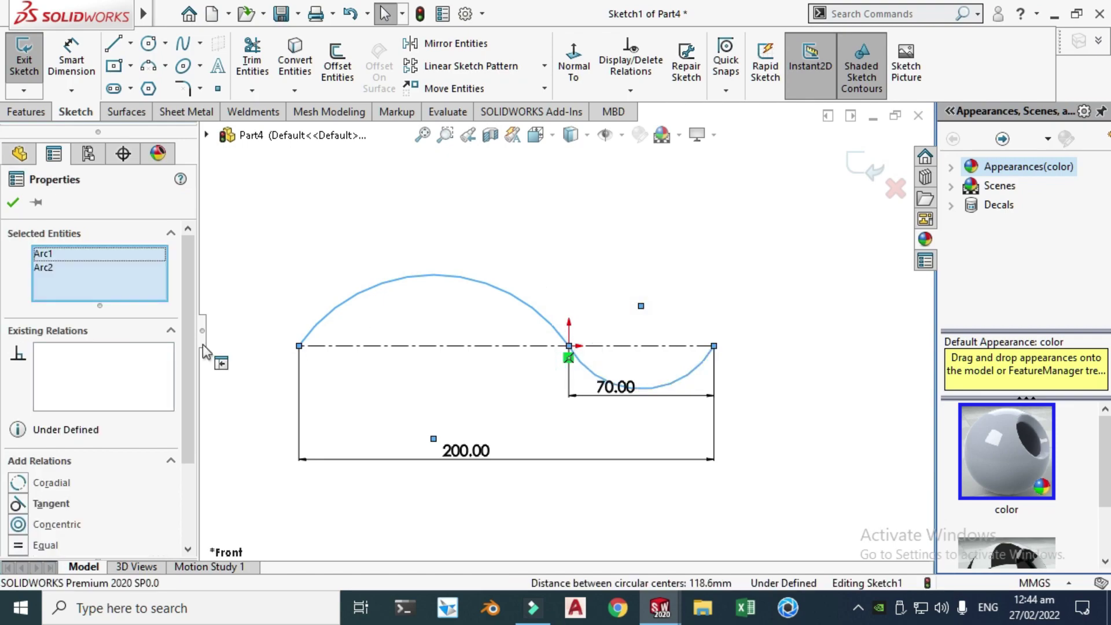
left_click(16, 505)
left_click(323, 243)
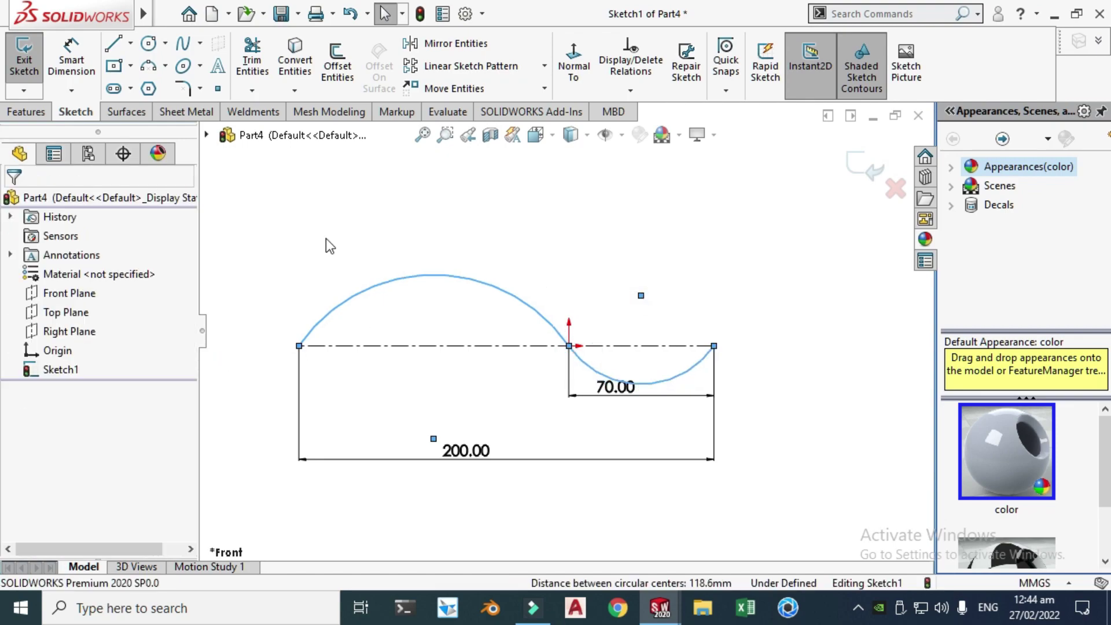
- Dimension the smaller lower arc to a 50 mm radius and exit the sketch
scroll(532, 258, "up", 2)
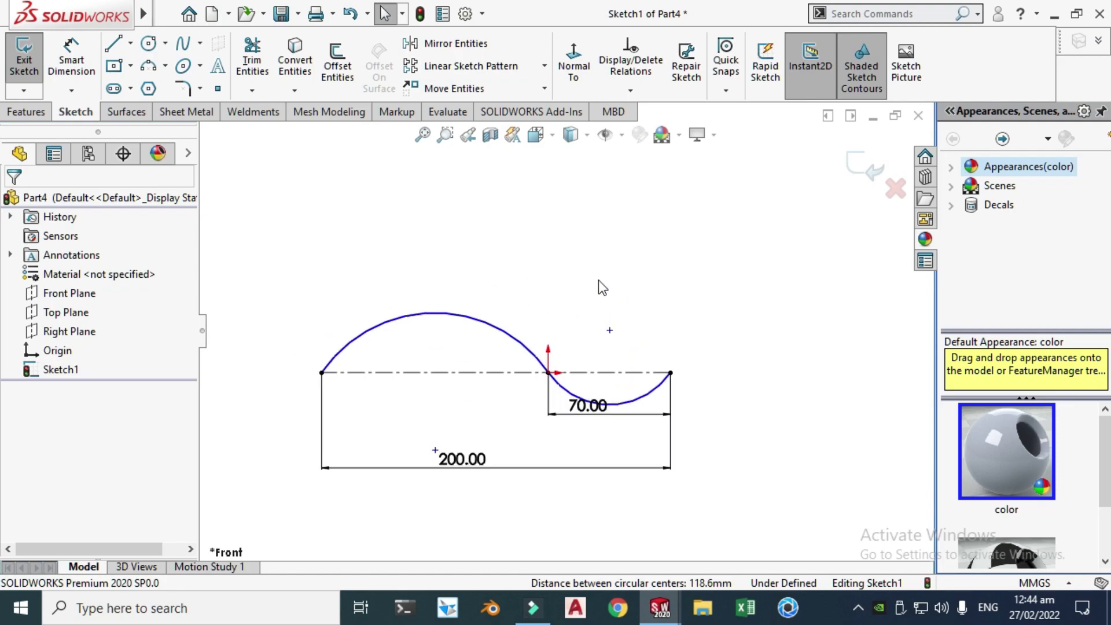
left_click(73, 55)
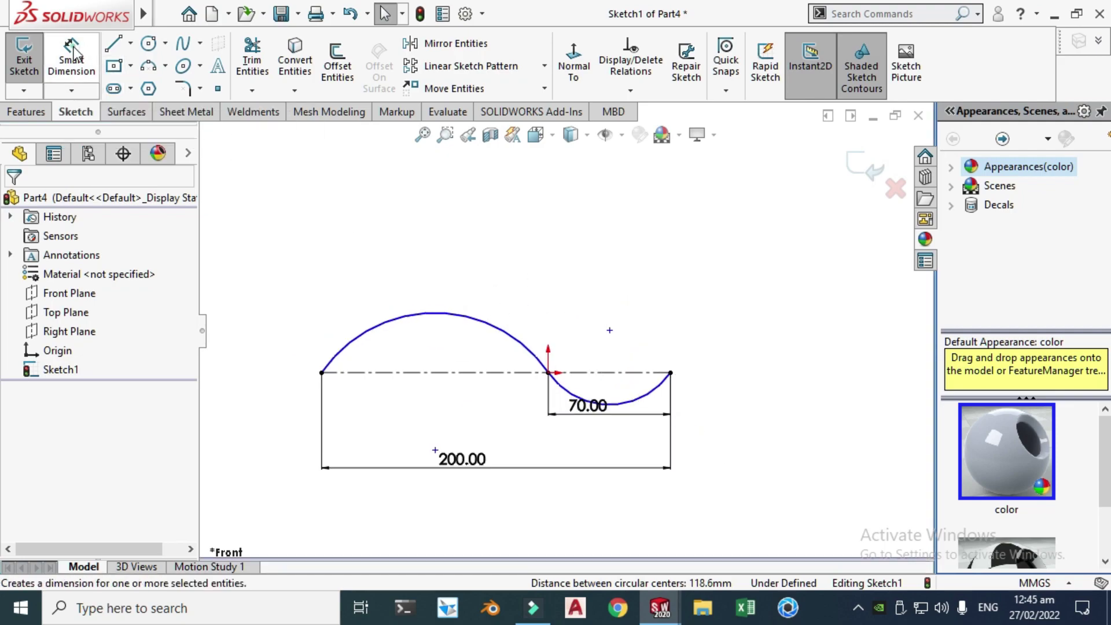
left_click(634, 405)
left_click(644, 297)
type("5")
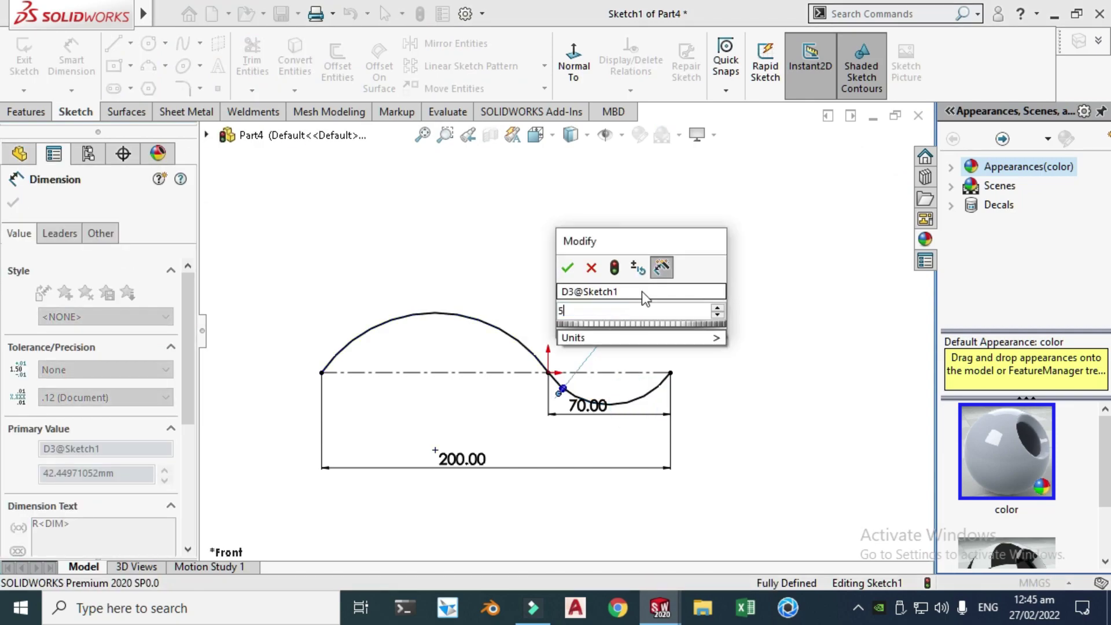
type("0")
key("Return")
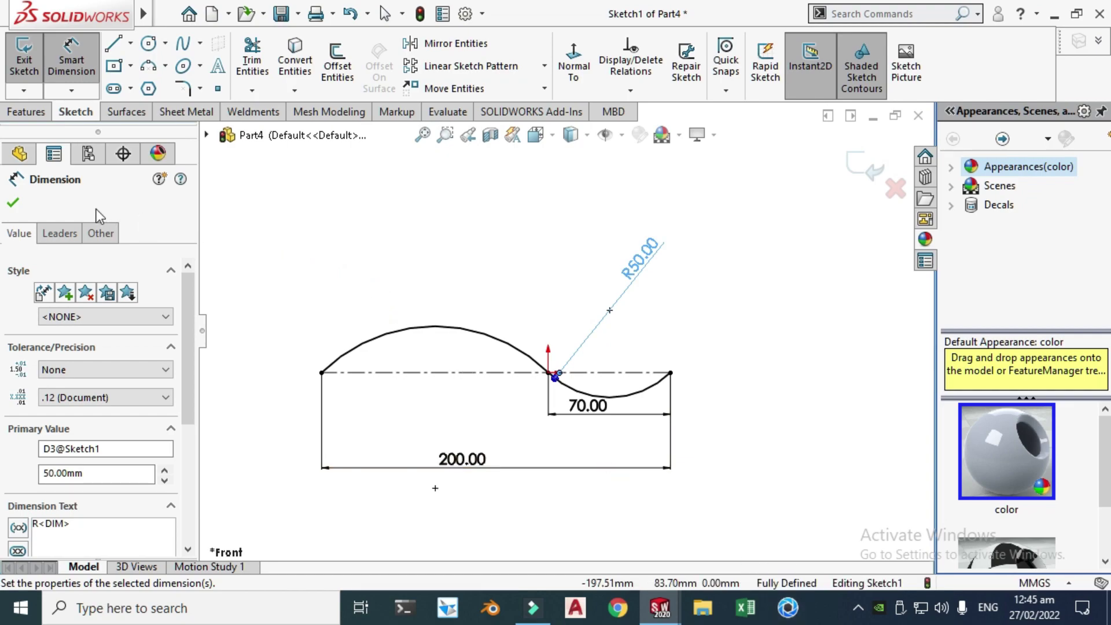
left_click(13, 202)
left_click(861, 173)
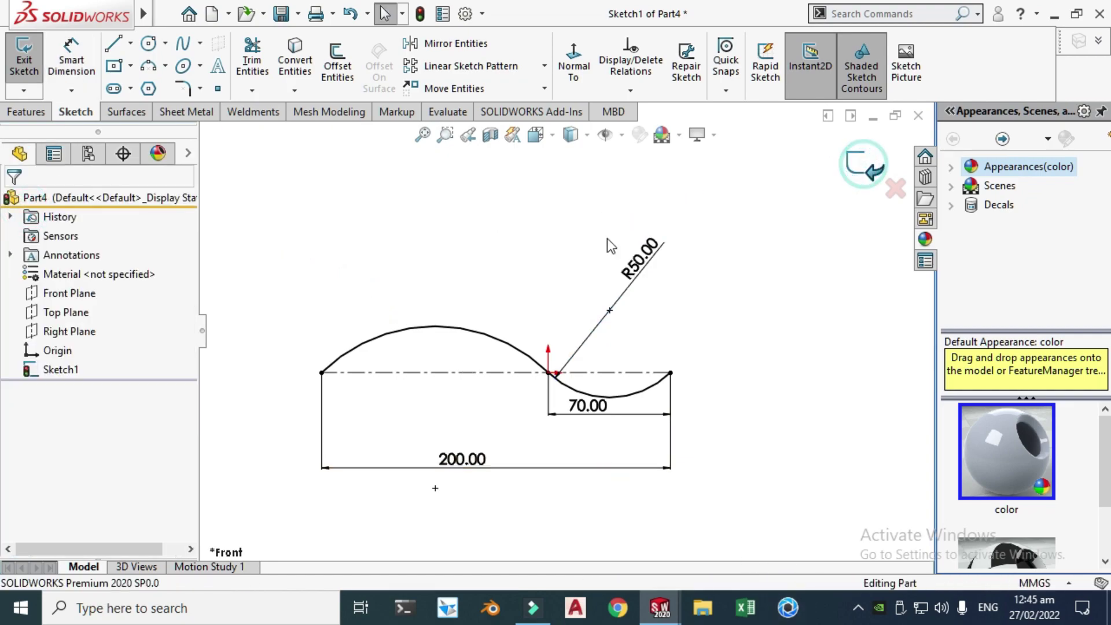
- Start a sketch on the Top Plane and draw a three-point spline along the profile's length, below it, ending about 16 mm from its right end
left_click(58, 312)
left_click(72, 292)
left_click(573, 64)
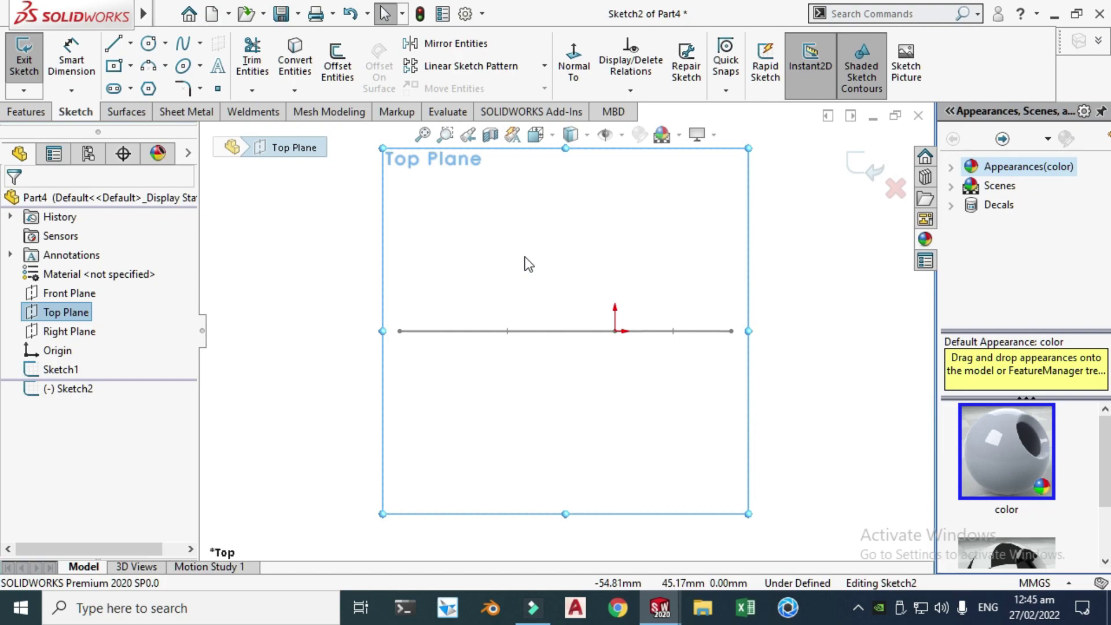
left_click(201, 45)
left_click(211, 68)
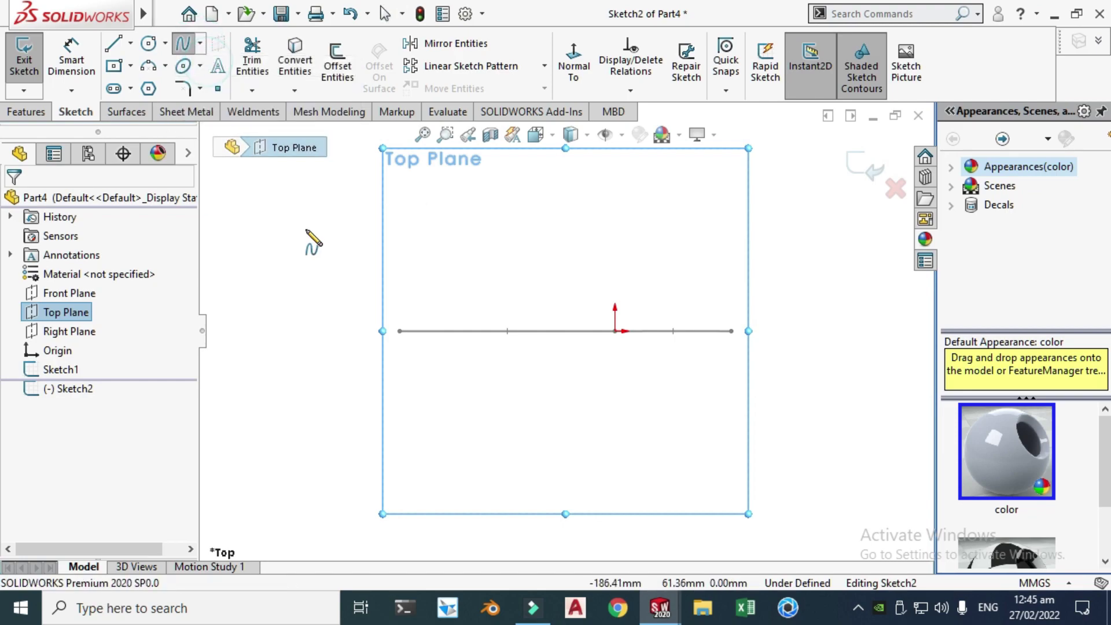
left_click(398, 348)
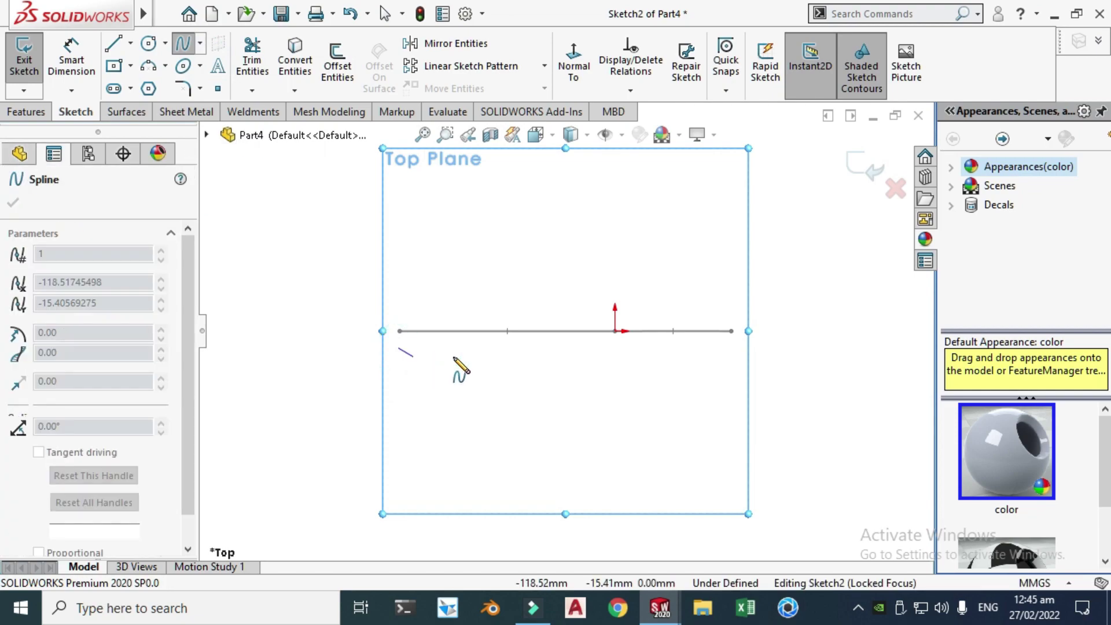
left_click(616, 364)
left_click(733, 359)
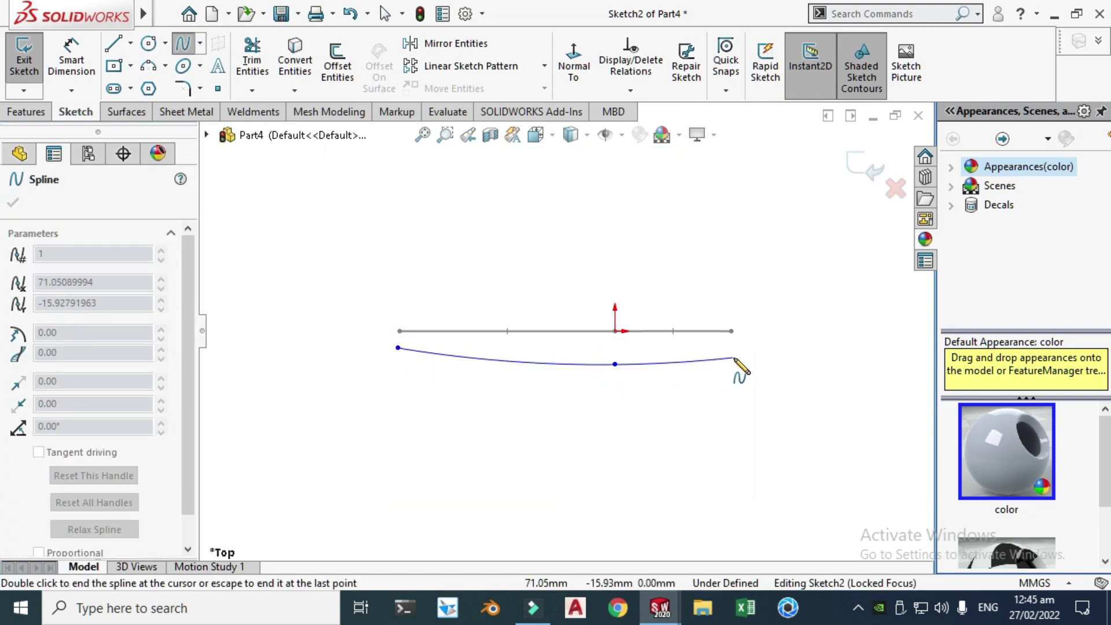
key("Escape")
scroll(566, 331, "up", 2)
scroll(576, 290, "down", 2)
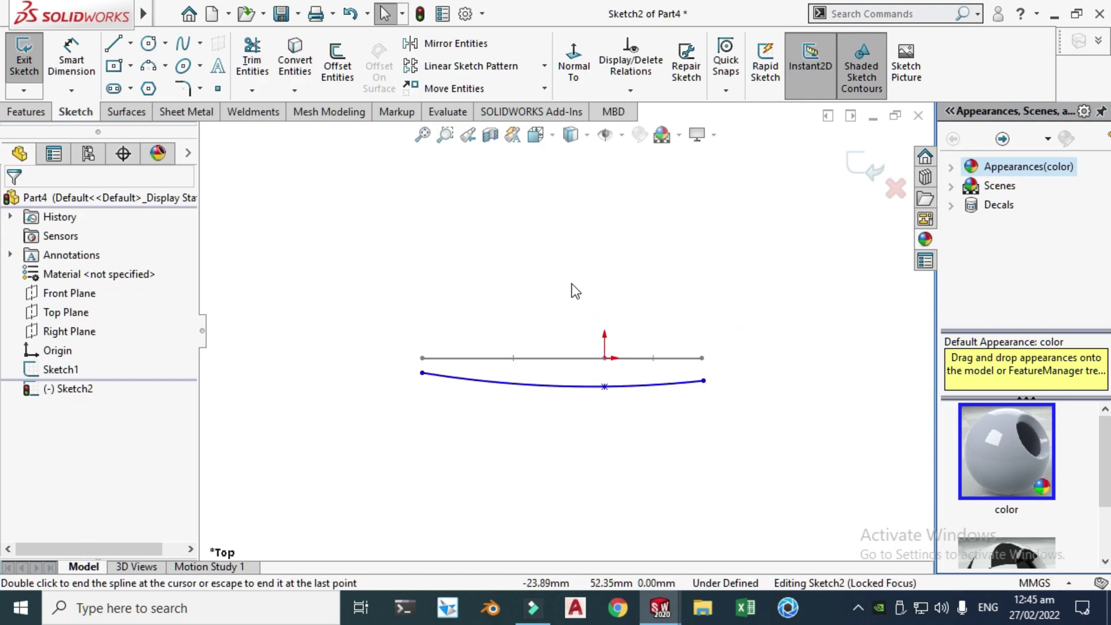
right_click(581, 241)
mouse_move(679, 282)
left_click(856, 338)
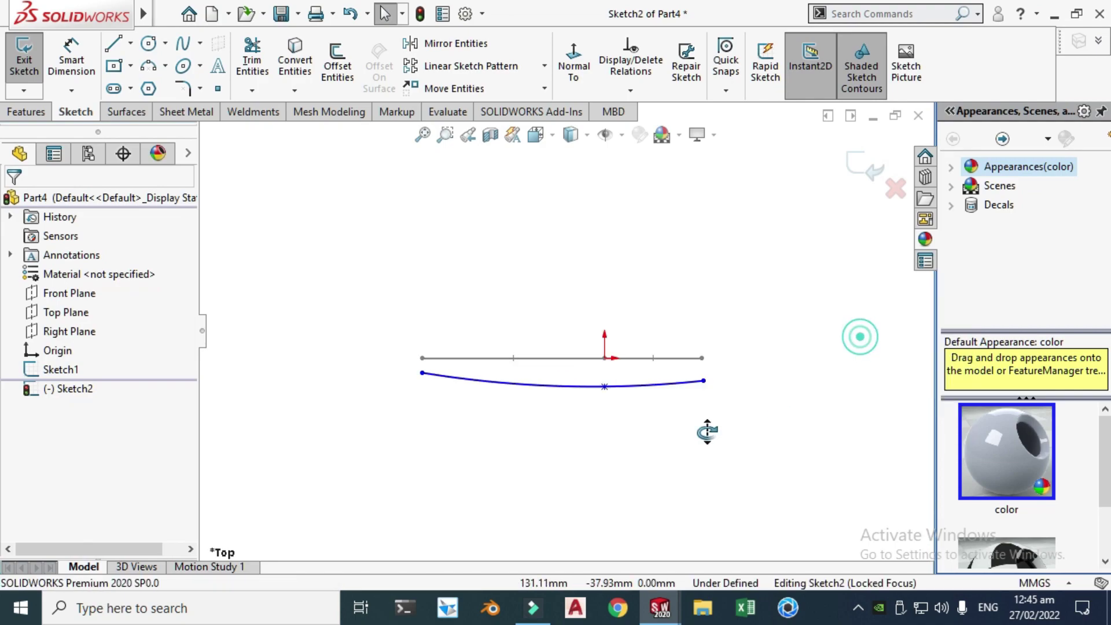
- Make the spline's left endpoint coincident with the left endpoint of the side profile sketch
left_click_drag(665, 434, 510, 301)
scroll(504, 299, "down", 3)
key("Escape")
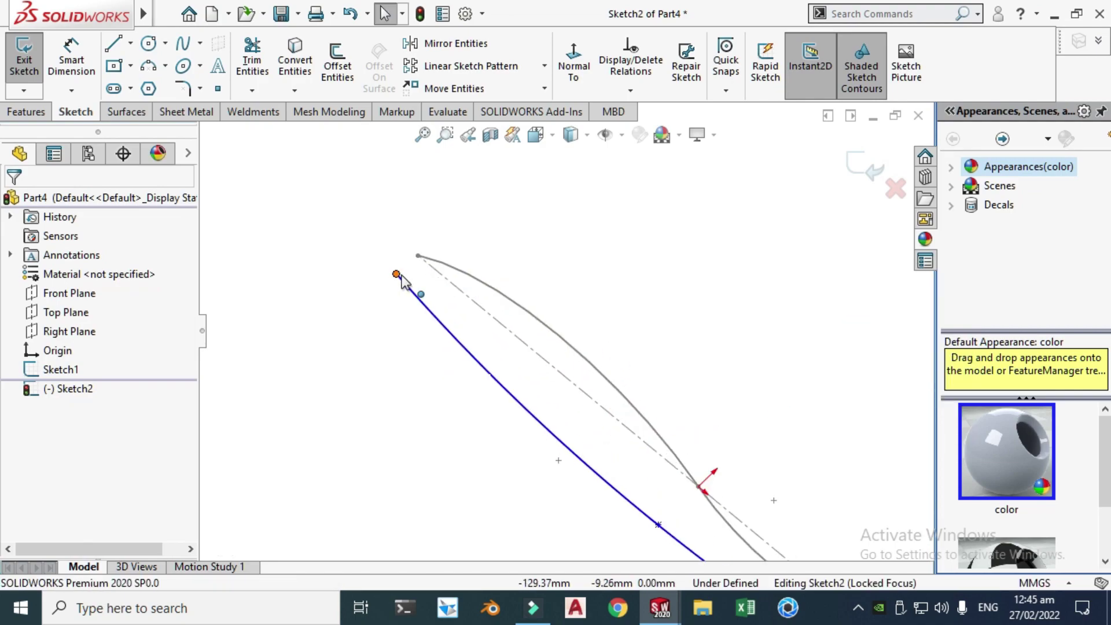
left_click(396, 275)
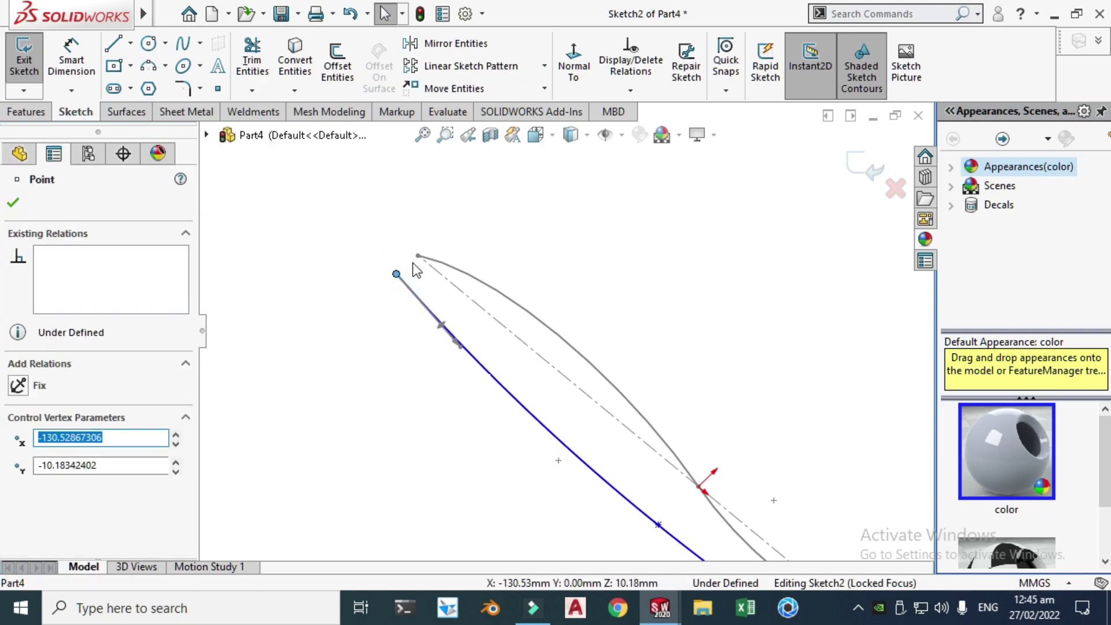
left_click(418, 255, "ctrl")
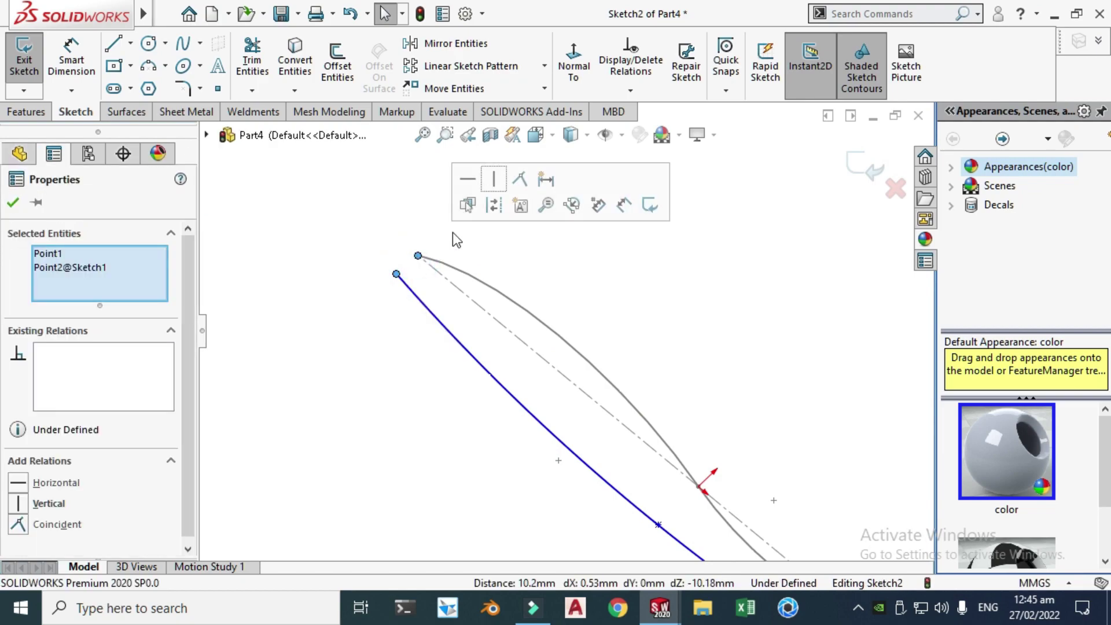
left_click(520, 179)
- Make the spline's right endpoint coincident with the right endpoint of the side profile sketch
scroll(616, 446, "up", 3)
scroll(679, 470, "down", 2)
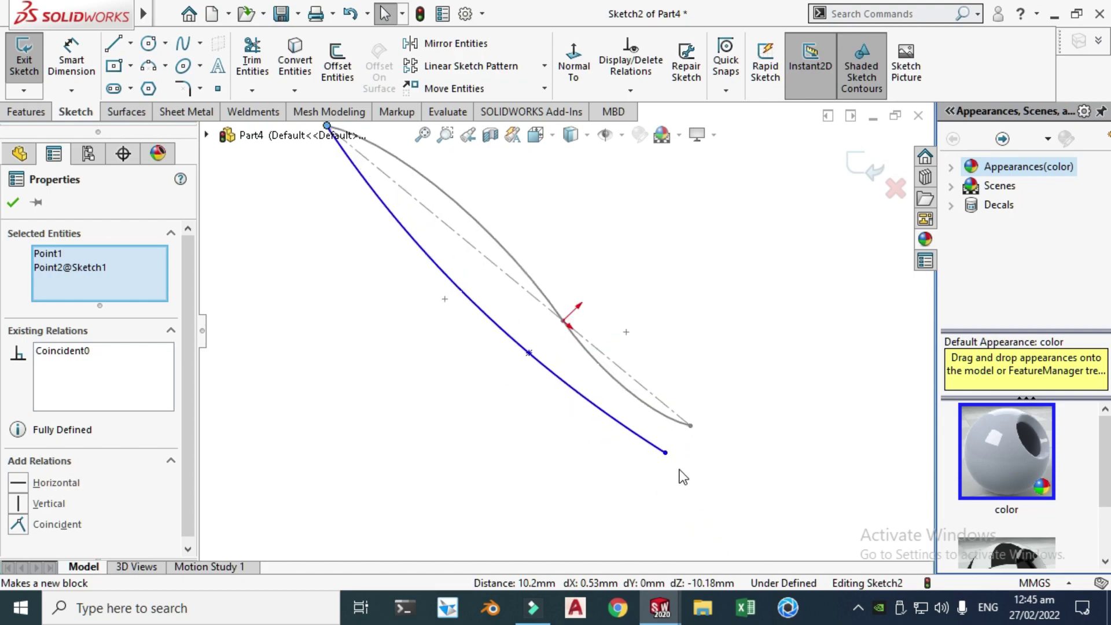
left_click(666, 452)
left_click(691, 425, "ctrl")
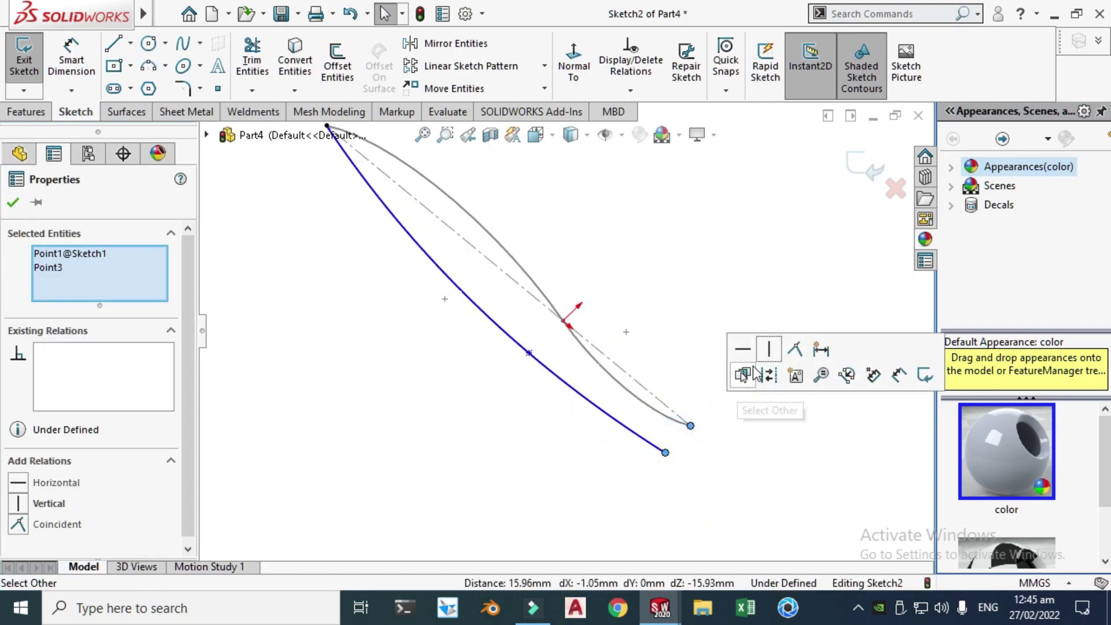
left_click(796, 349)
- In the top view, dimension the horizontal distance between the spline's middle point and its right endpoint as 70 mm
scroll(564, 327, "up", 3)
left_click(536, 134)
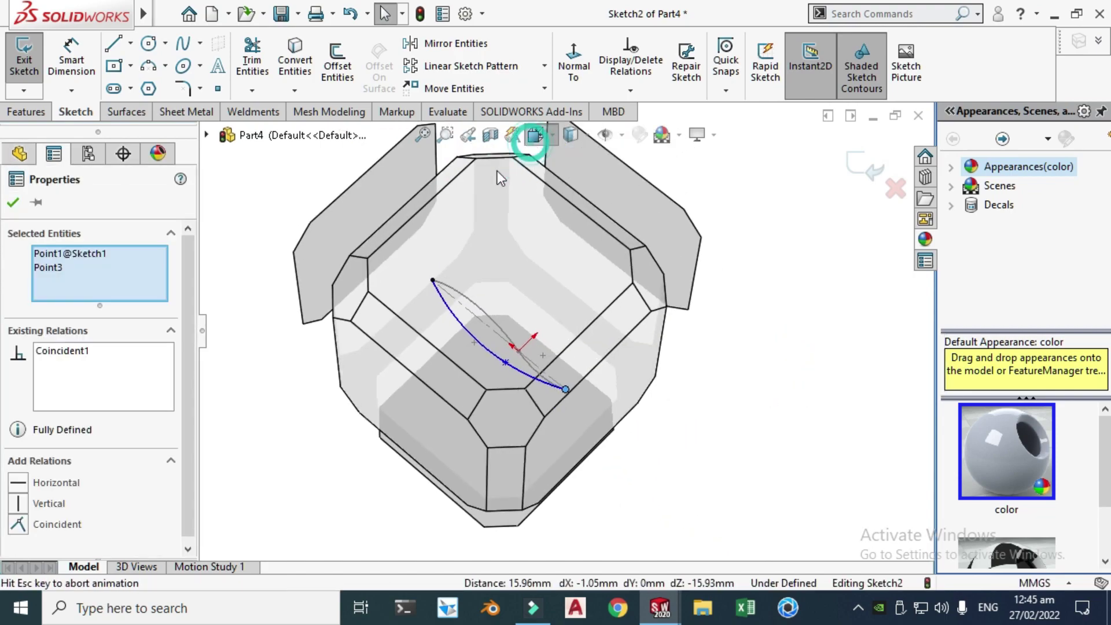
left_click(471, 261)
left_click(269, 219)
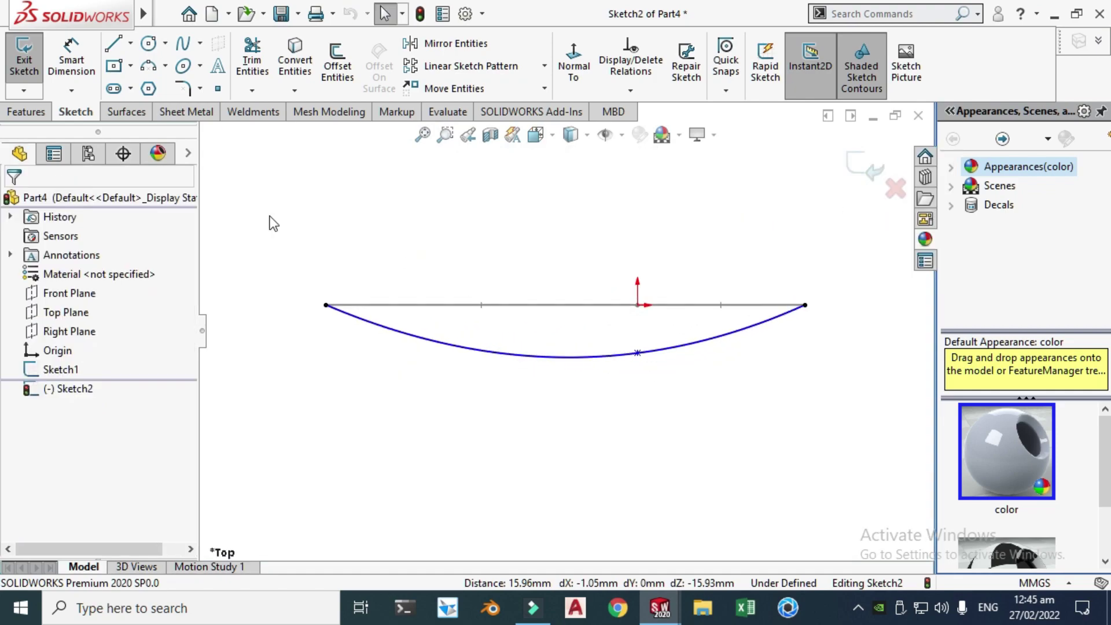
left_click(71, 55)
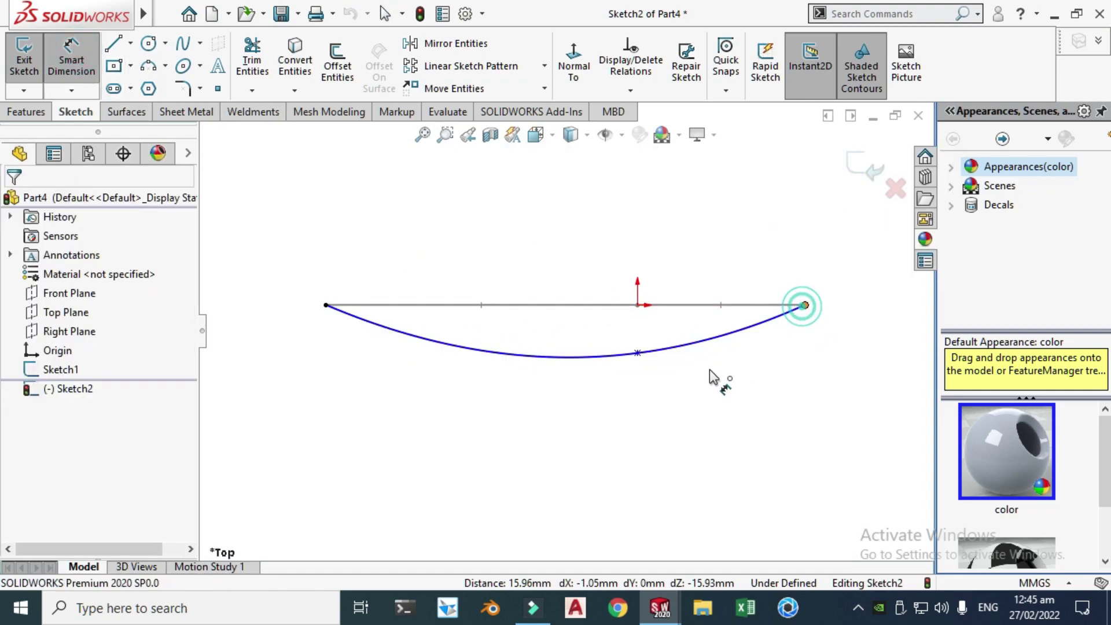
left_click(638, 353)
left_click(718, 460)
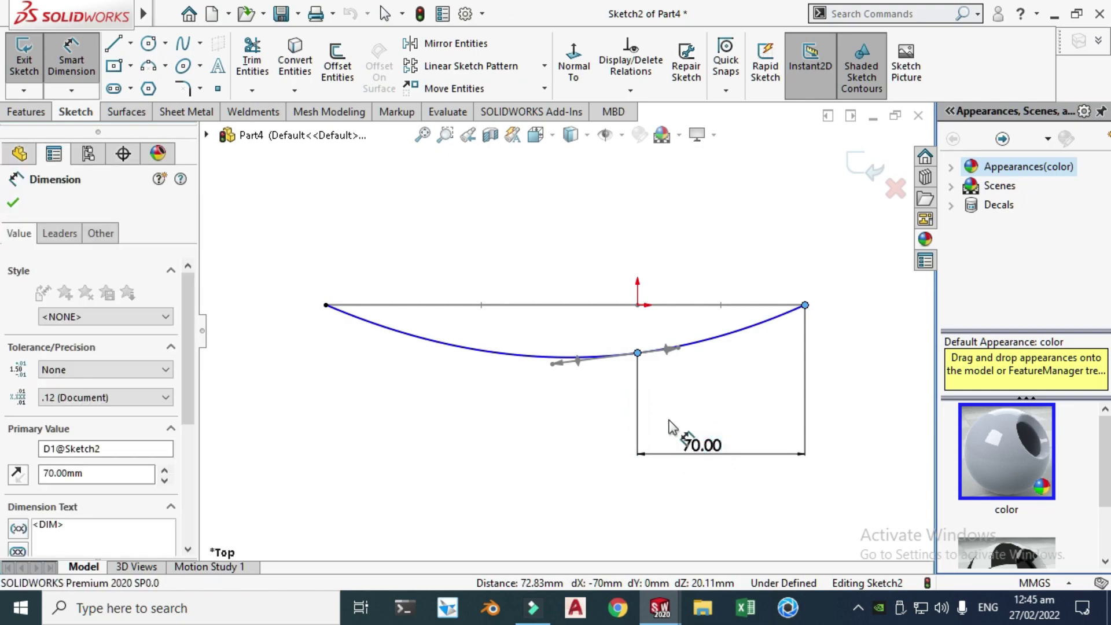
left_click(630, 430)
key("Escape")
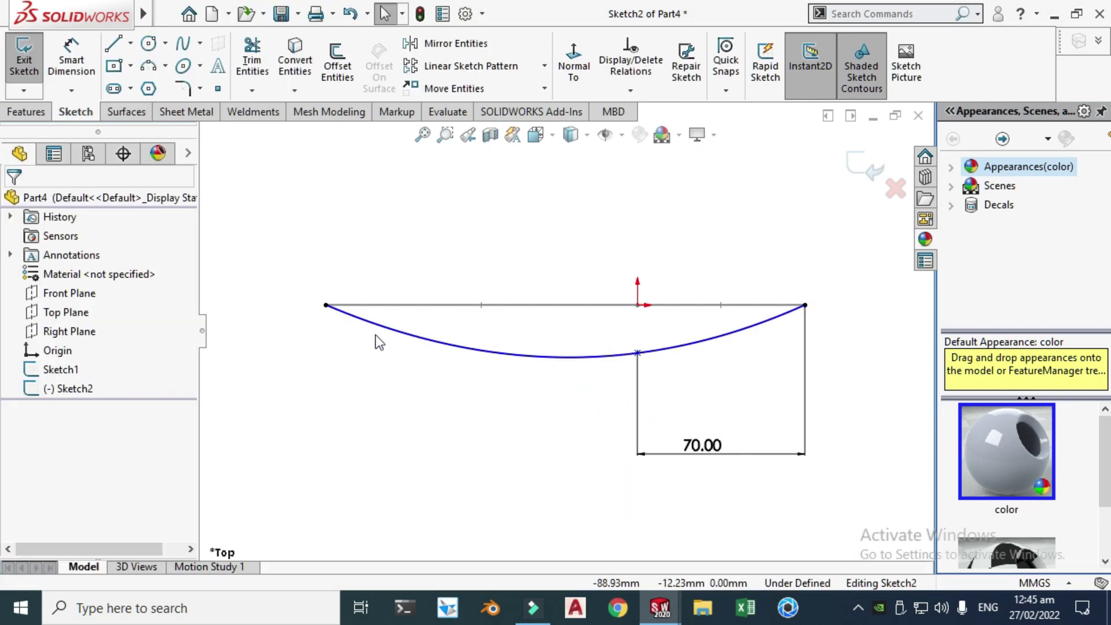
- Pull the tangent handle at the spline's left endpoint downward and give it a Vertical relation
left_click(373, 334)
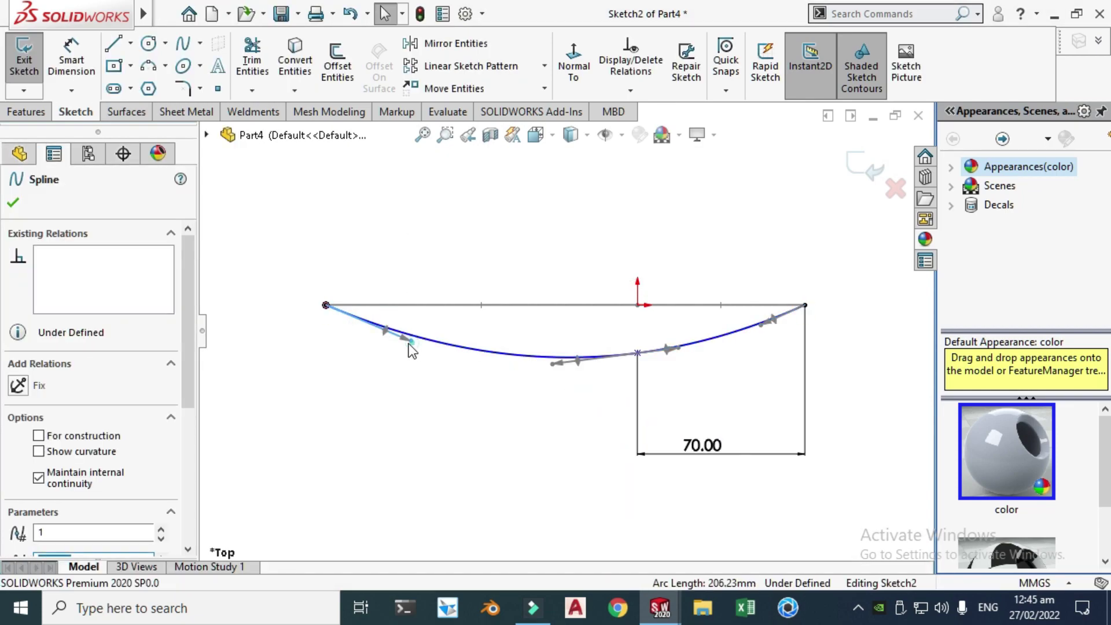
left_click_drag(399, 336, 341, 364)
left_click(22, 405)
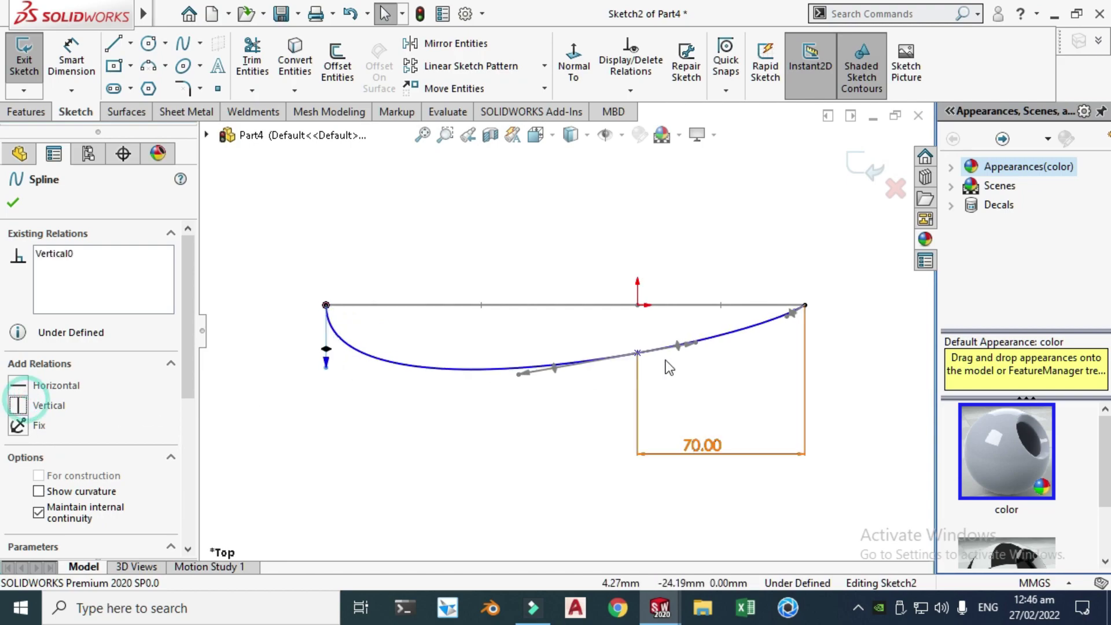
key("Escape")
- Pull the tangent handle at the spline's right endpoint downward and give it a Vertical relation
left_click(788, 324)
left_click_drag(789, 315, 810, 363)
left_click(22, 406)
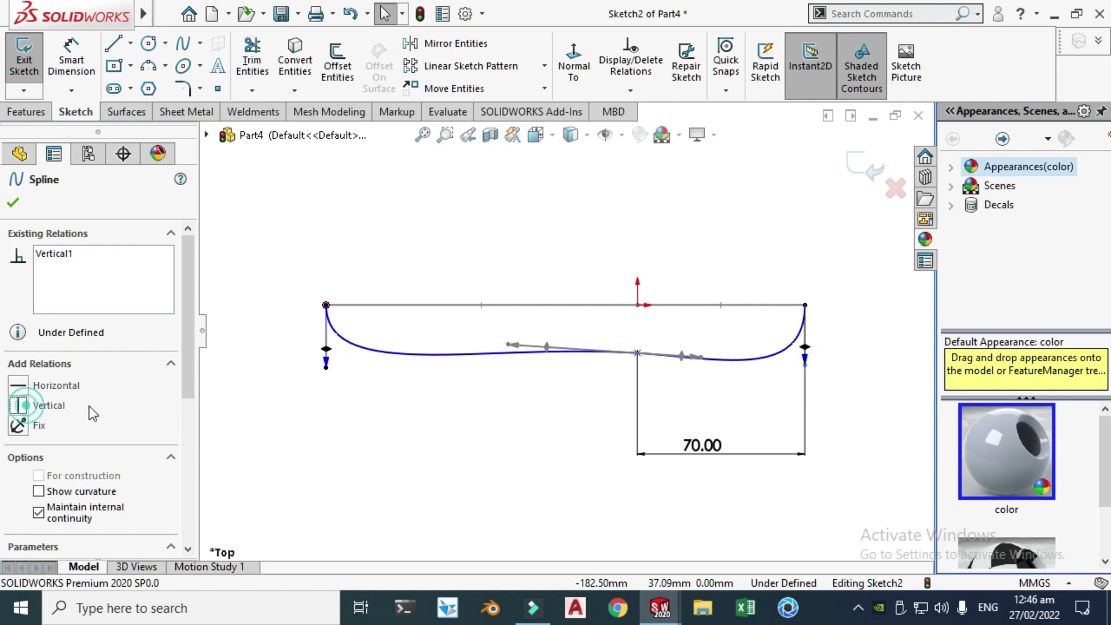
key("Escape")
- Dimension the tangent handle at the spline's right endpoint to 120 mm
left_click(71, 57)
scroll(613, 402, "up", 2)
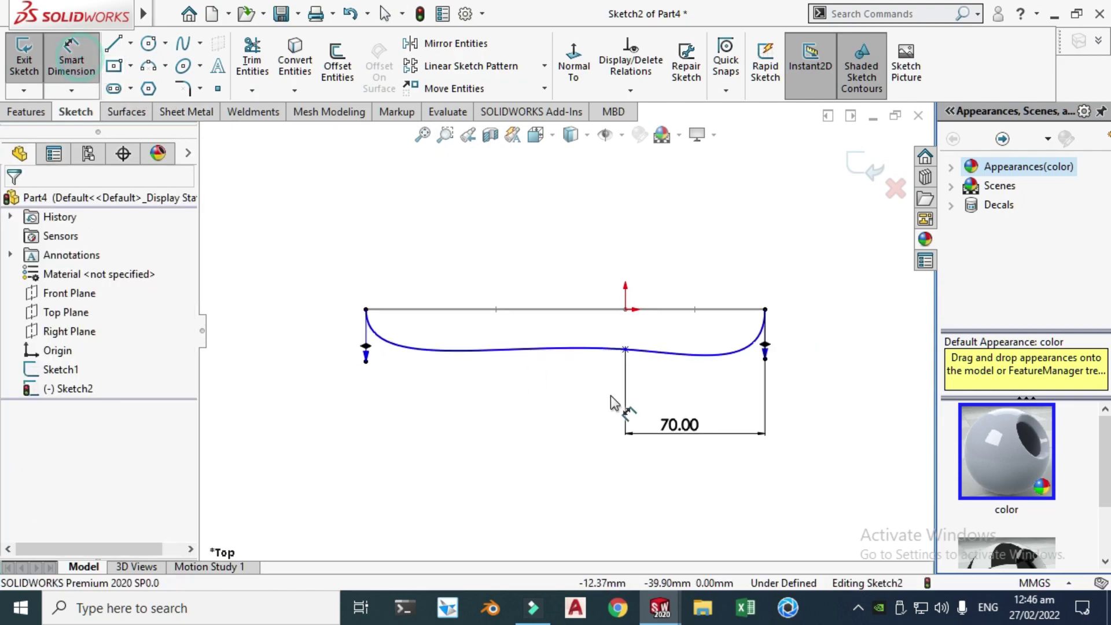
scroll(752, 367, "down", 2)
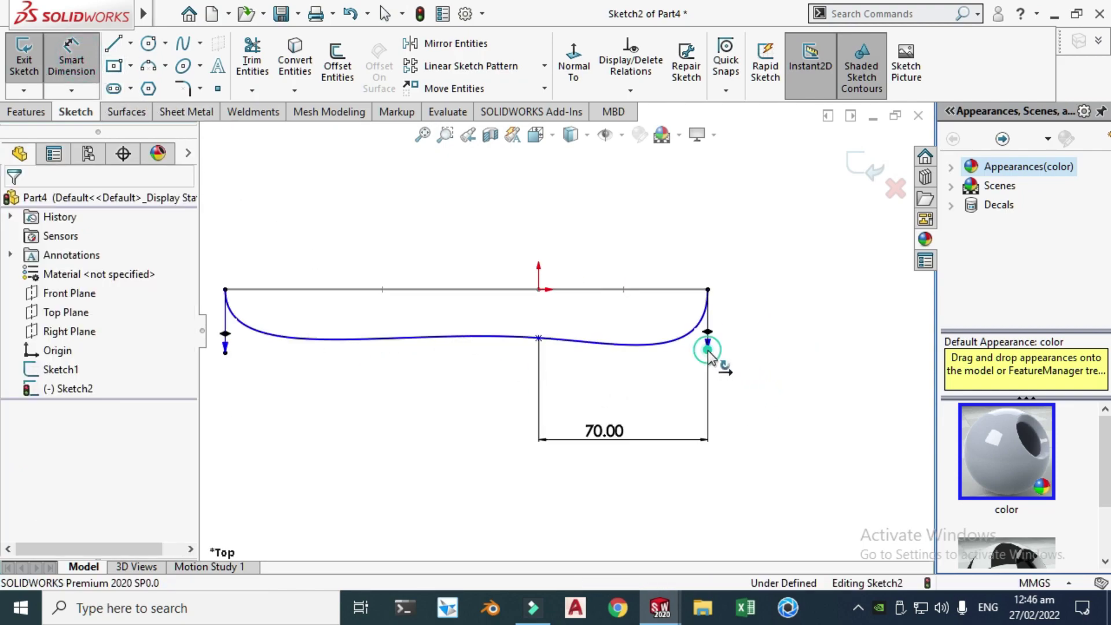
left_click(708, 350)
left_click(862, 440)
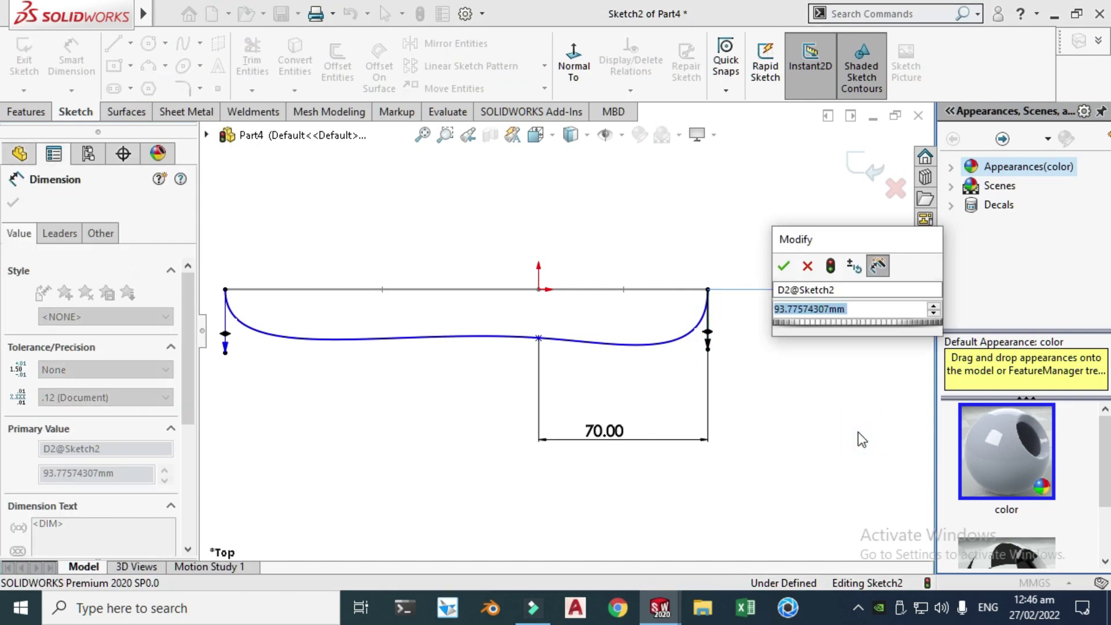
type("120")
key("Return")
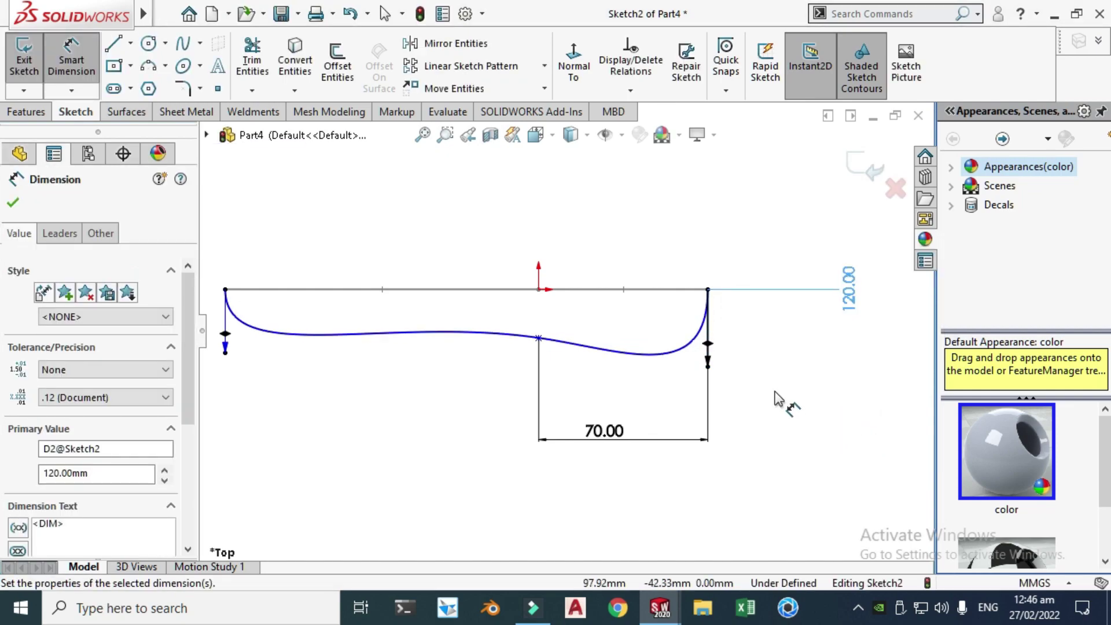
- Dimension the tangent handle at the spline's left endpoint to 60 mm
left_click(362, 357)
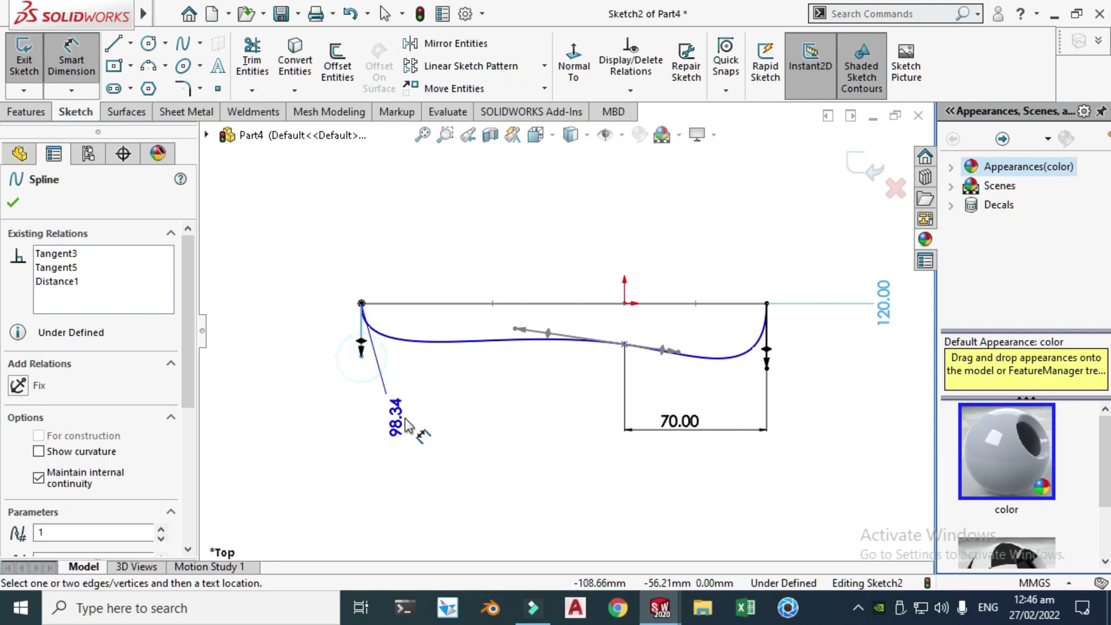
left_click(409, 427)
type("60")
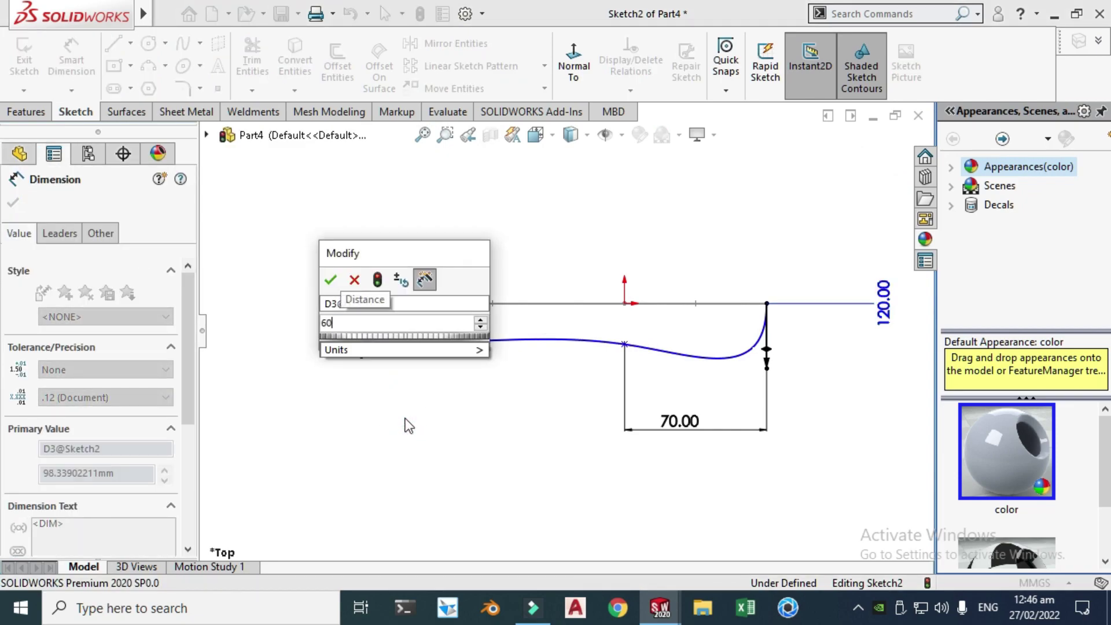
key("Return")
key("Escape")
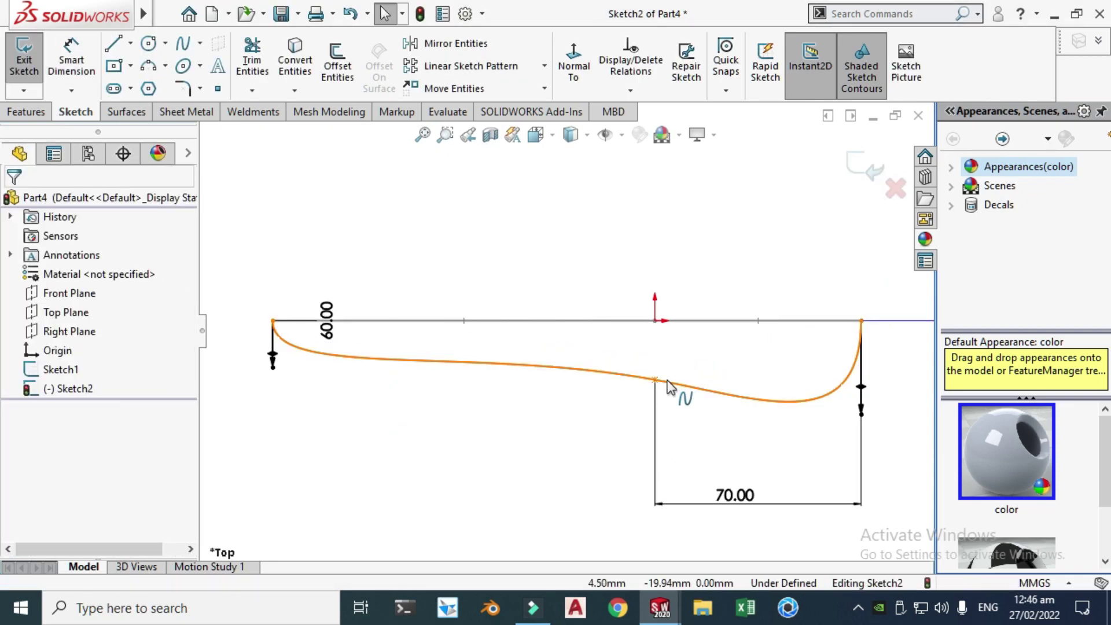
- Move the spline's middle point to about 14 mm below the origin and tilt its tangent handle downward toward the right end
left_click_drag(660, 384, 660, 371)
left_click(625, 367)
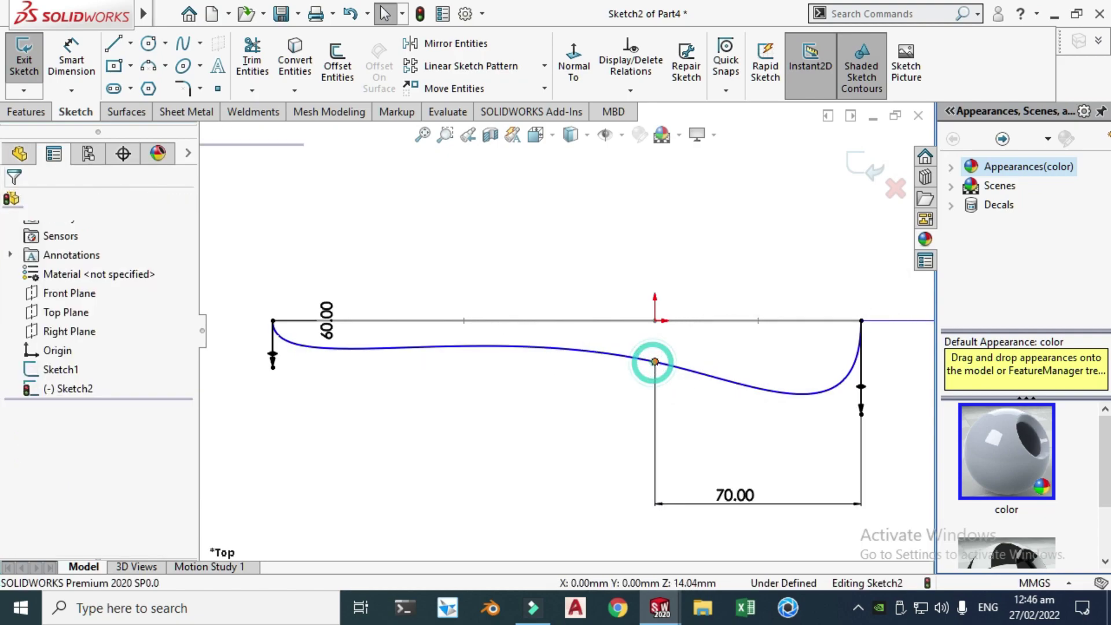
left_click(655, 362)
left_click_drag(498, 334, 608, 352)
left_click(537, 264)
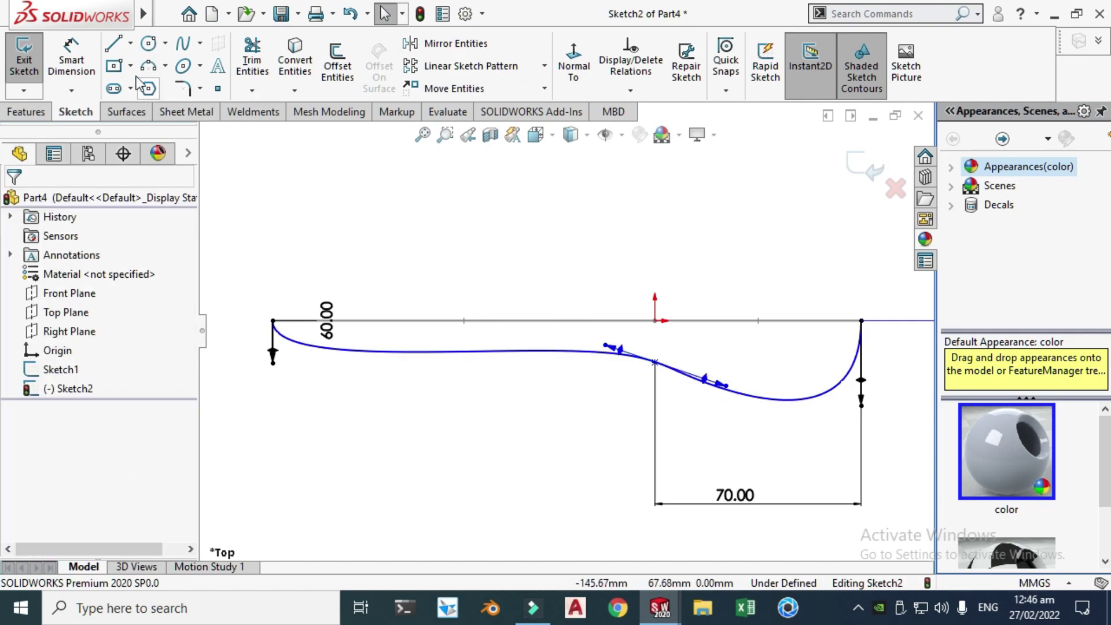
- Draw a horizontal centerline from the spline's left endpoint to its right endpoint
left_click(130, 43)
left_click(157, 87)
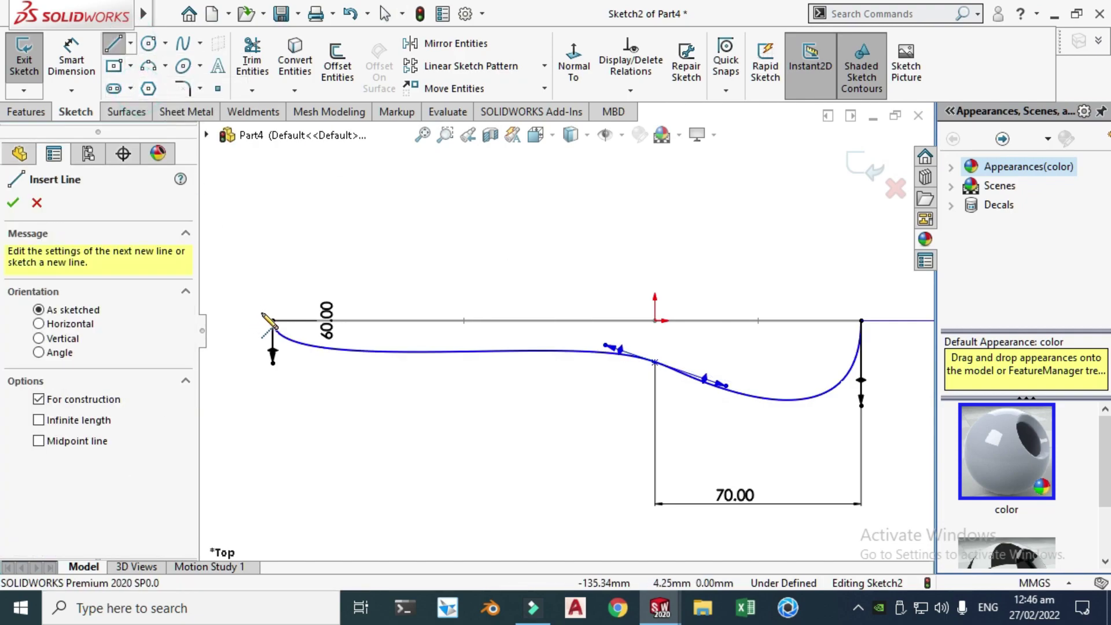
left_click(273, 321)
scroll(569, 325, "up", 2)
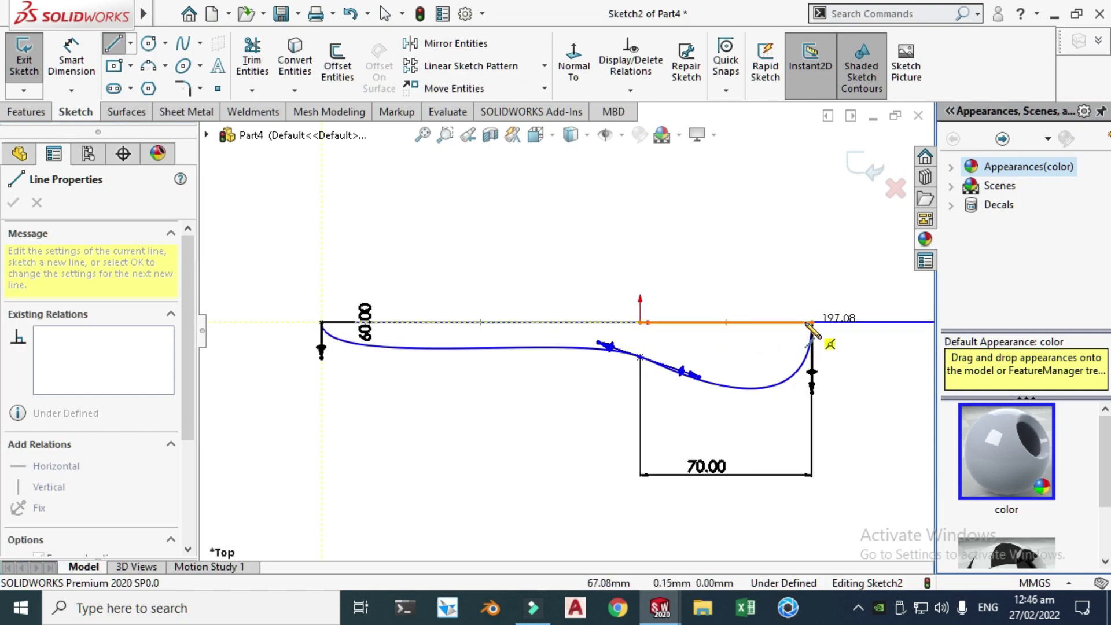
left_click(812, 322)
key("Escape")
key("Escape")
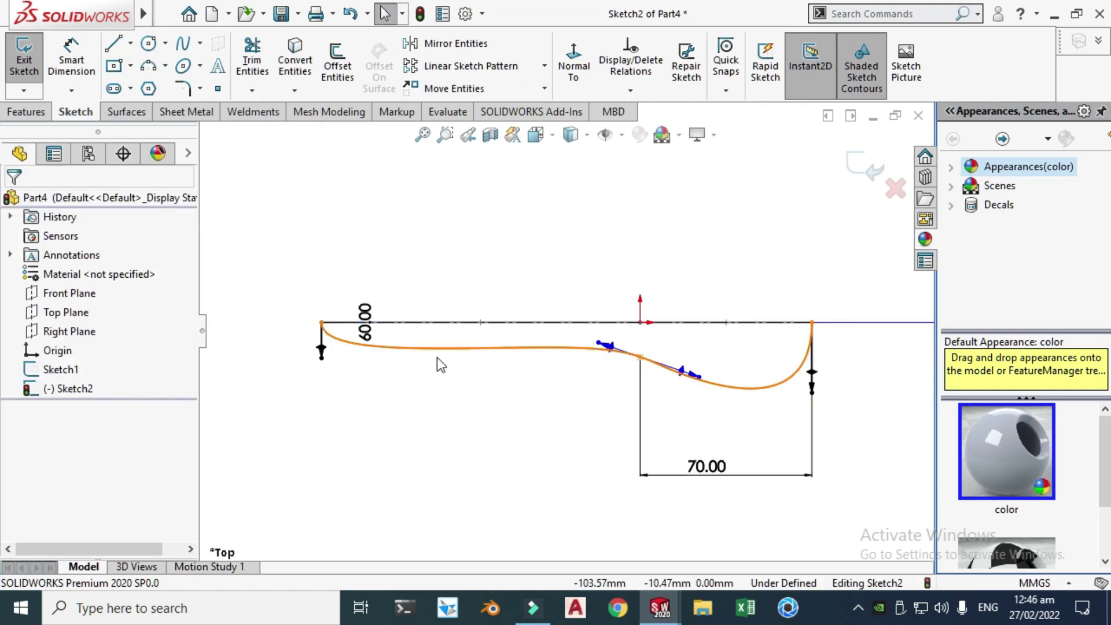
- Dimension the tangent handle at the spline's middle point to 160 mm
right_click_drag(525, 283, 461, 238)
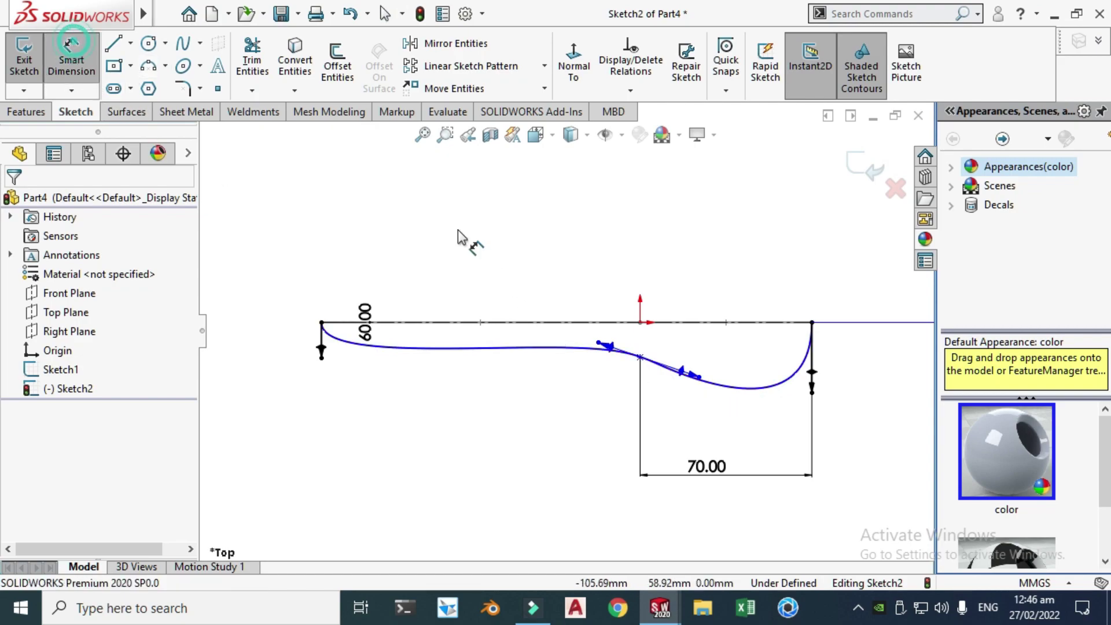
left_click(602, 347)
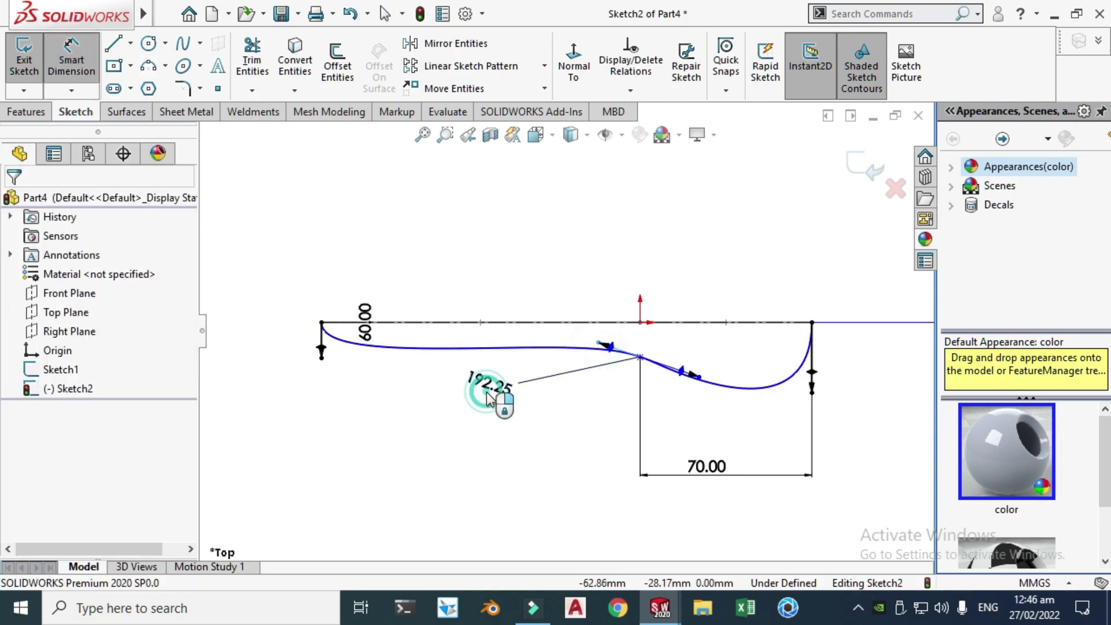
left_click(491, 394)
type("1")
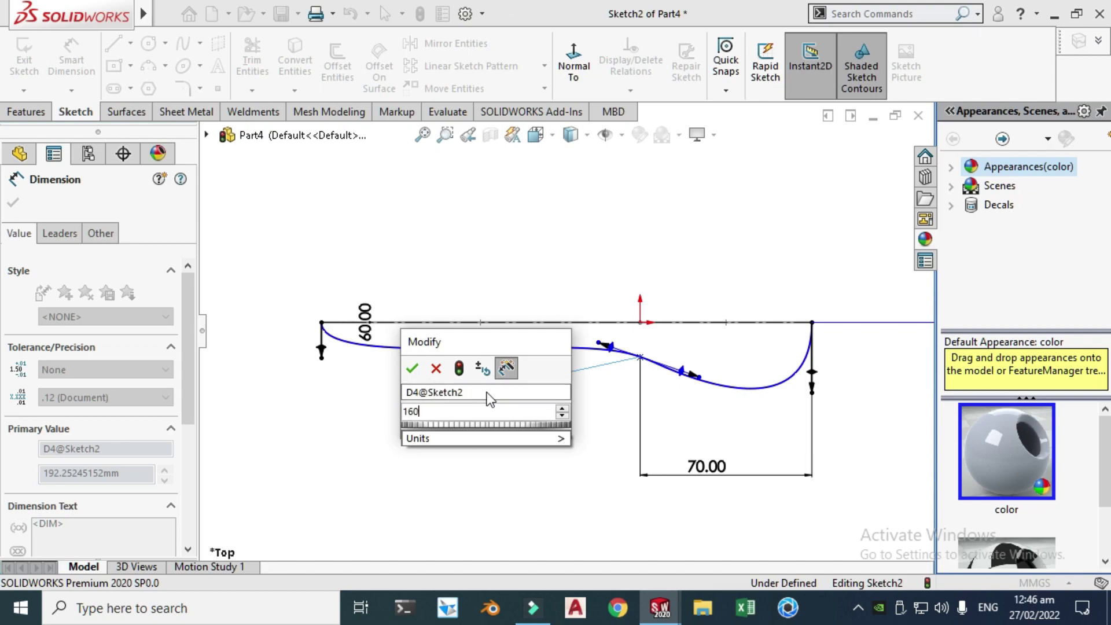
type("60")
key("Return")
key("Escape")
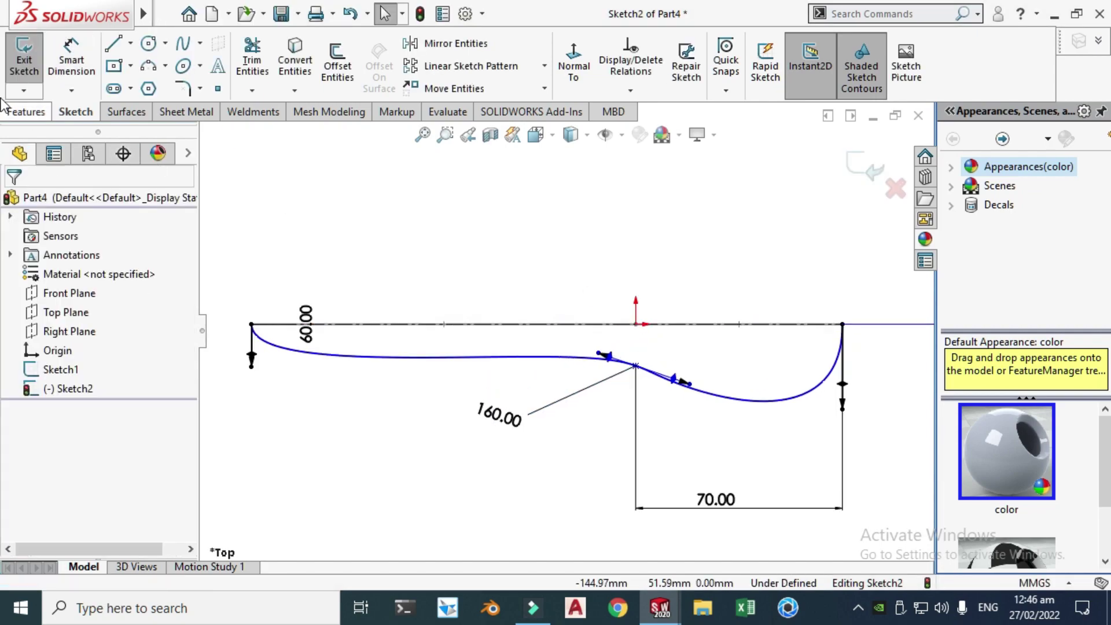
- Dimension the angle between the centerline and the middle point's tangent handle as 28°
left_click(71, 61)
left_click(688, 325)
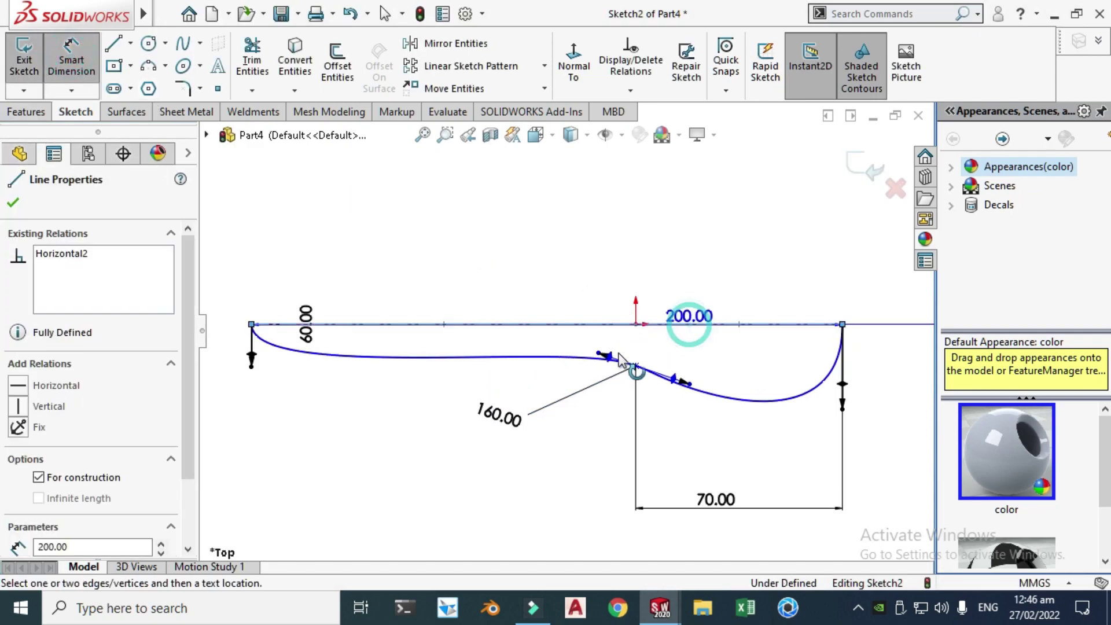
left_click(625, 363)
left_click(669, 354)
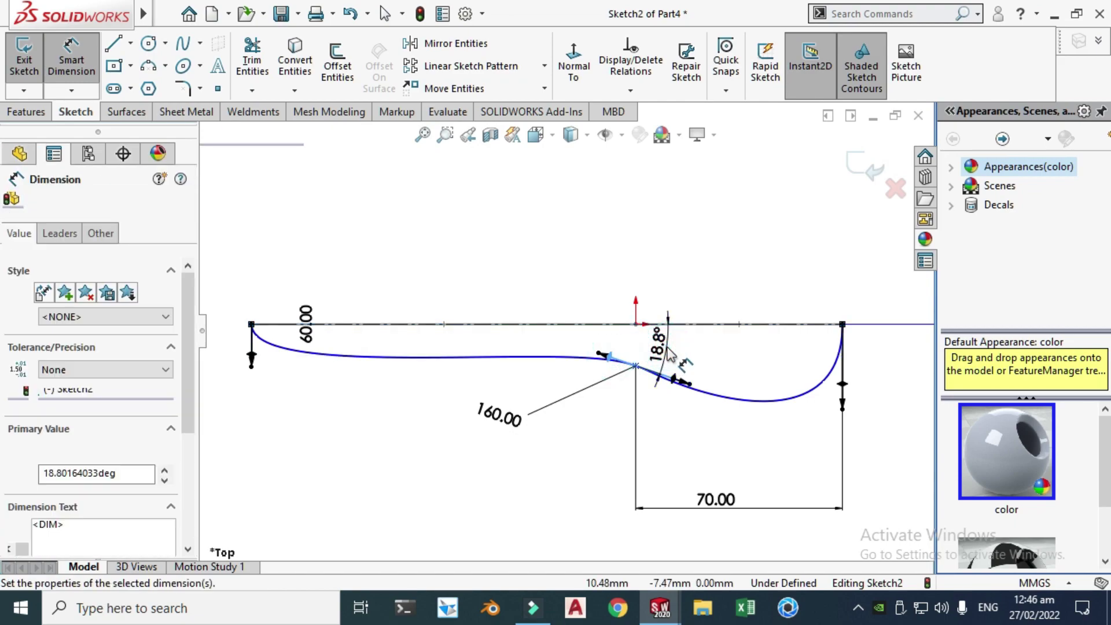
type("25")
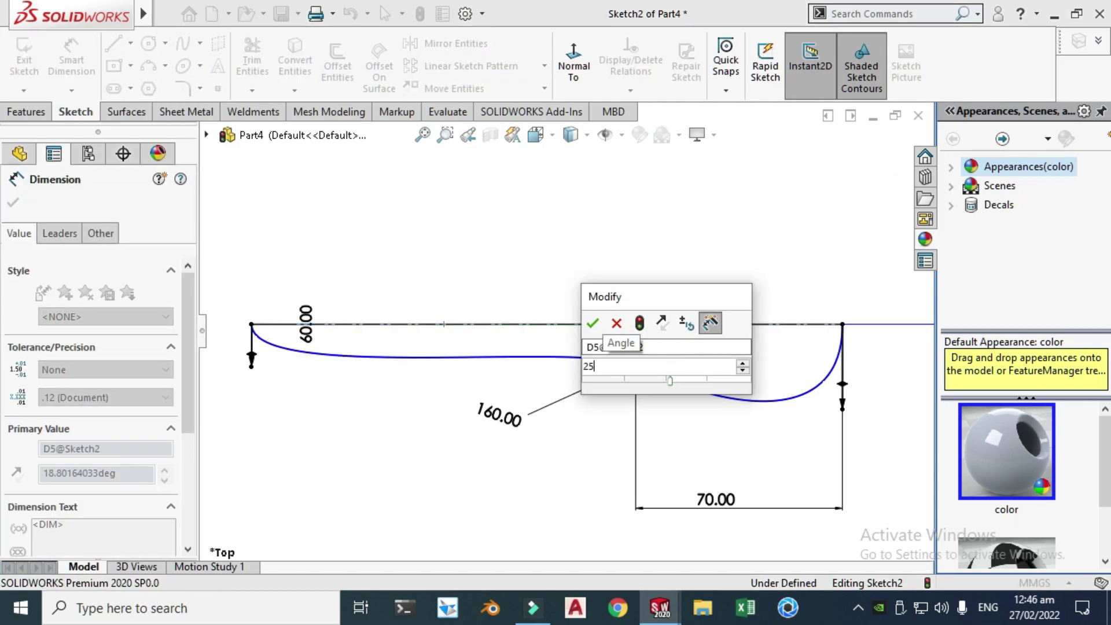
key("BackSpace")
key("Return")
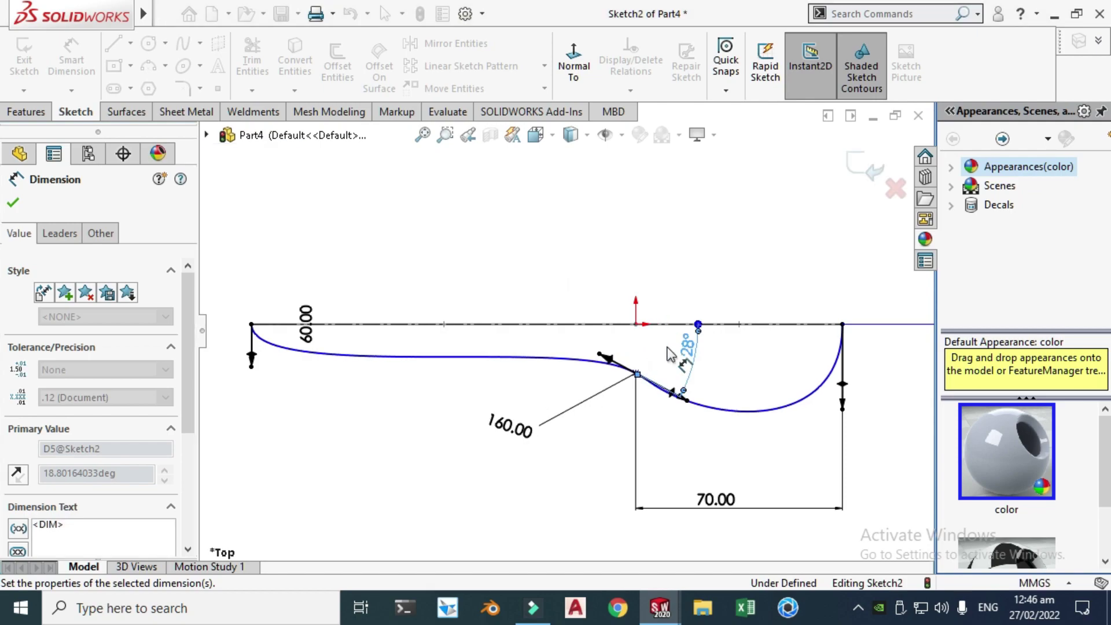
key("Escape")
- Mirror the spline about the horizontal centerline to complete the closed spoon outline
scroll(675, 339, "up", 2)
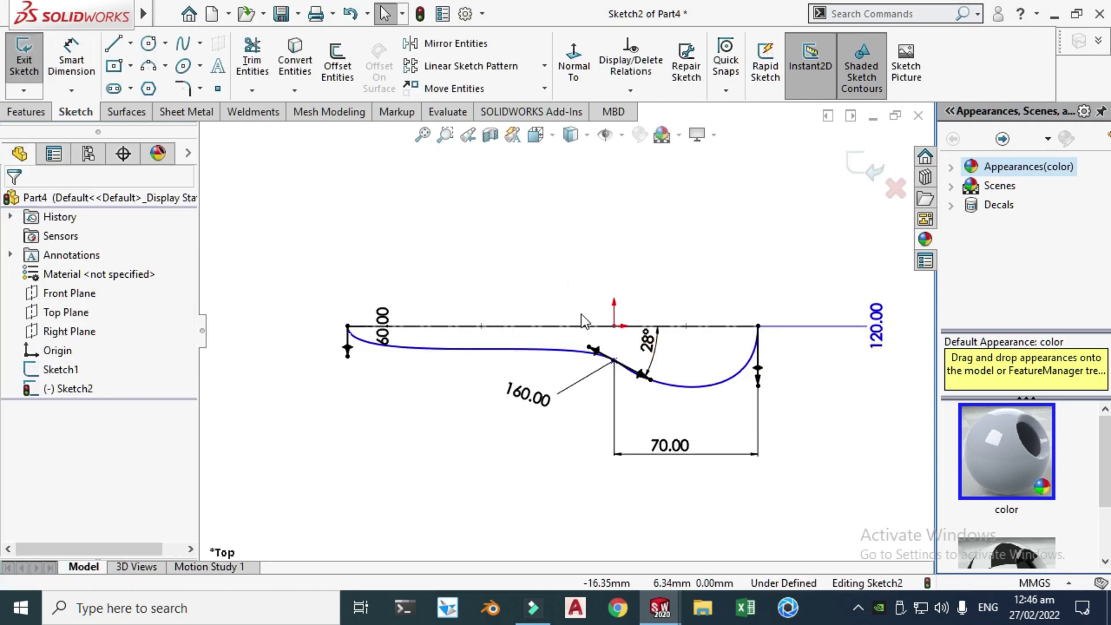
left_click(482, 42)
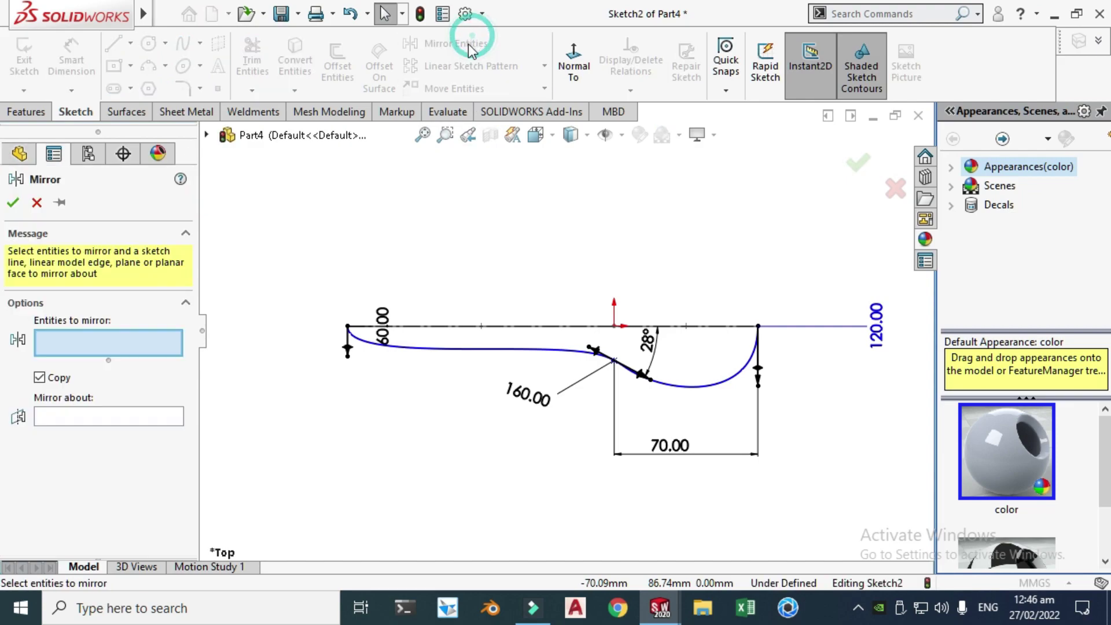
left_click(484, 347)
left_click(60, 416)
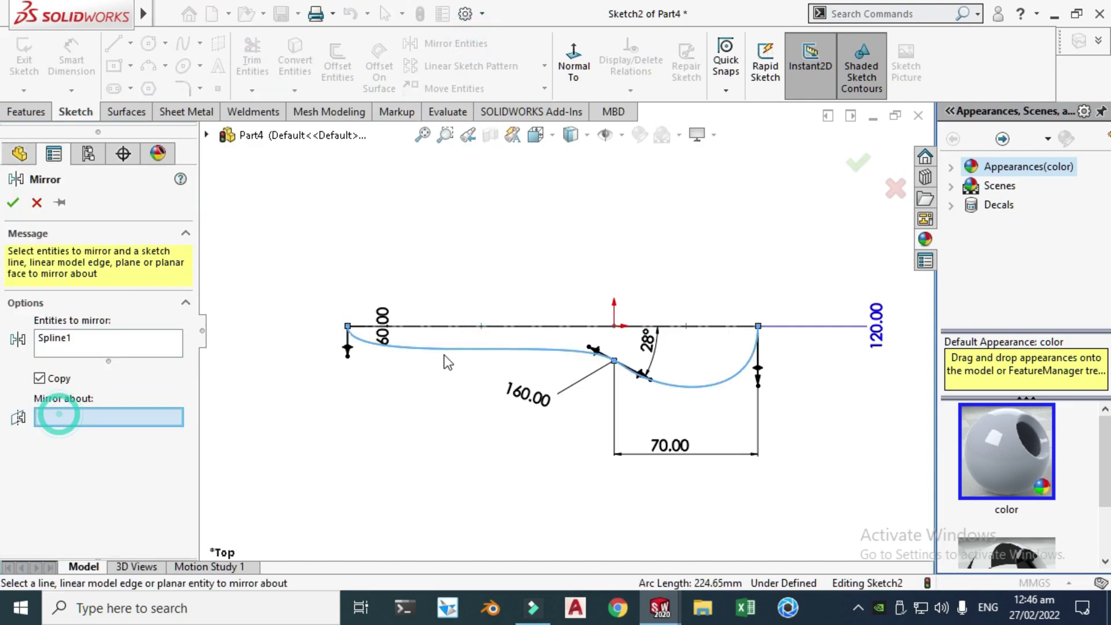
left_click(468, 327)
left_click(12, 202)
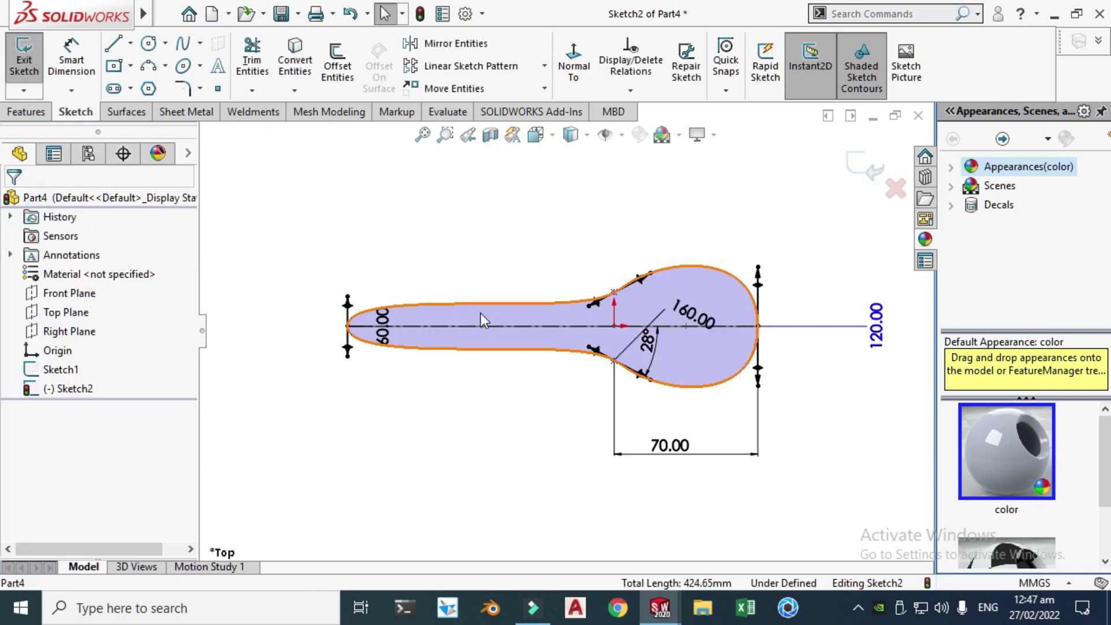
key("f")
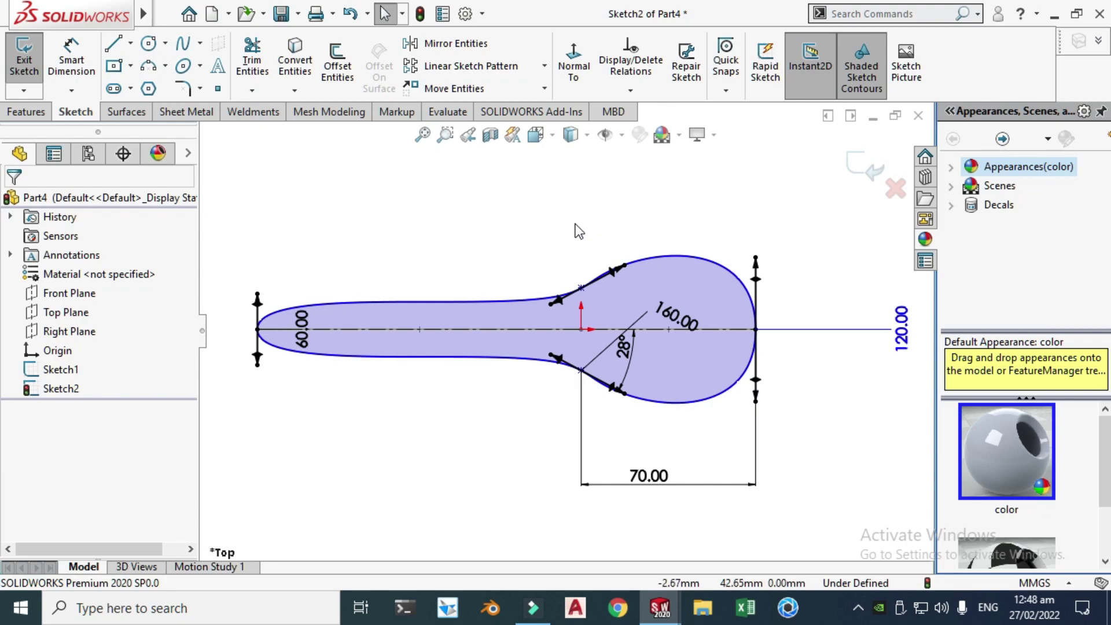
- Dimension the distance from the lower spline's middle point to the origin as 7.5 mm and finish the sketch
left_click(81, 55)
scroll(524, 227, "down", 1)
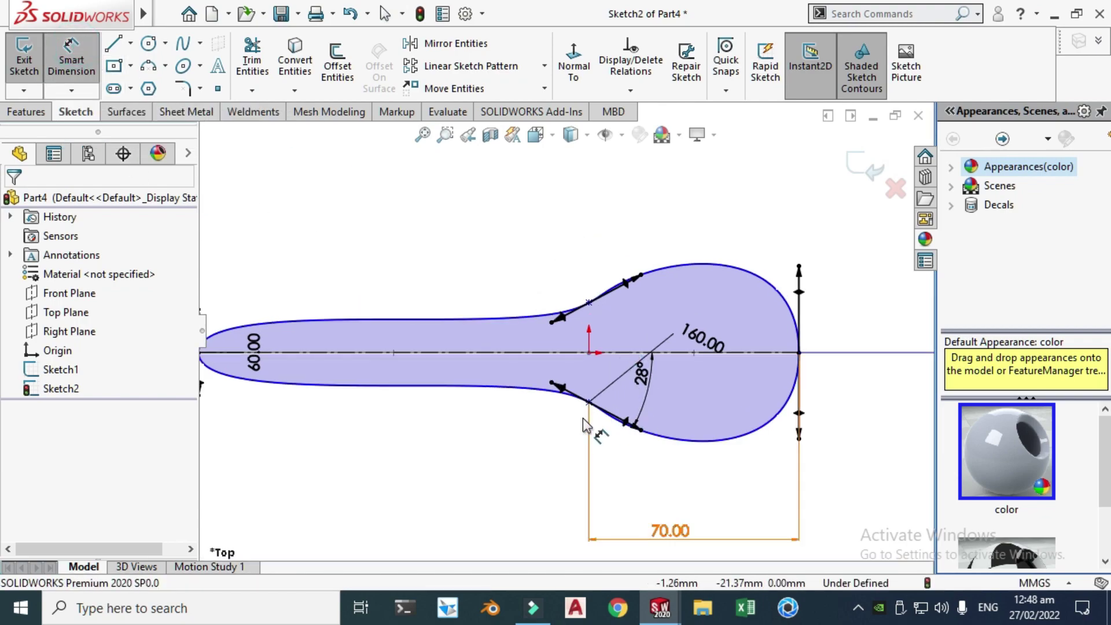
left_click(589, 402)
left_click(589, 353)
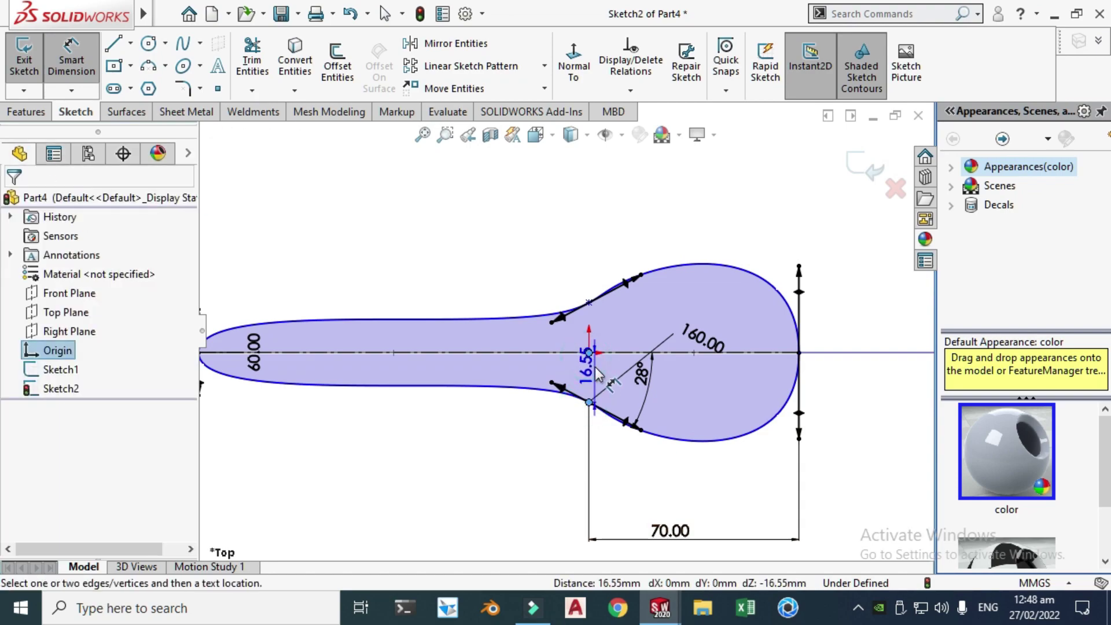
left_click(598, 375)
type("7")
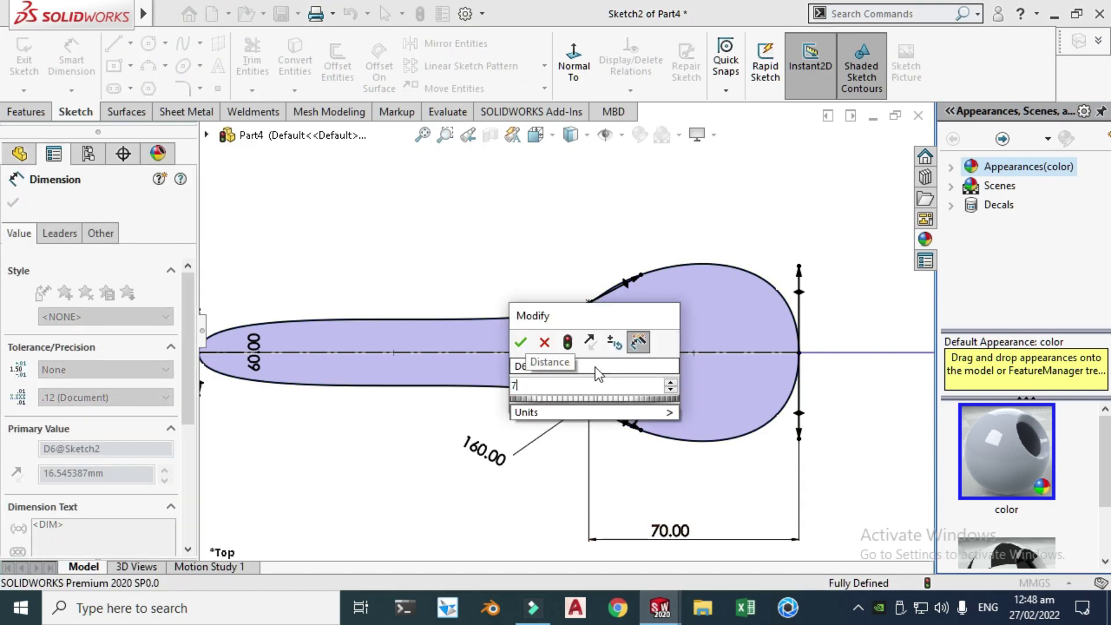
type(".5")
key("Return")
key("Escape")
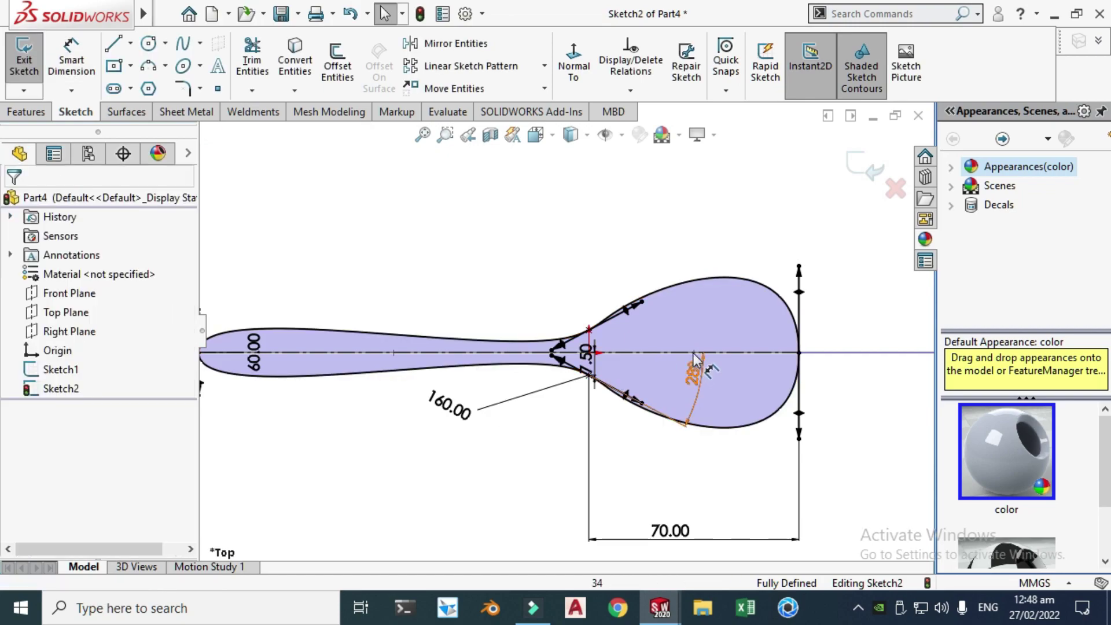
key("f")
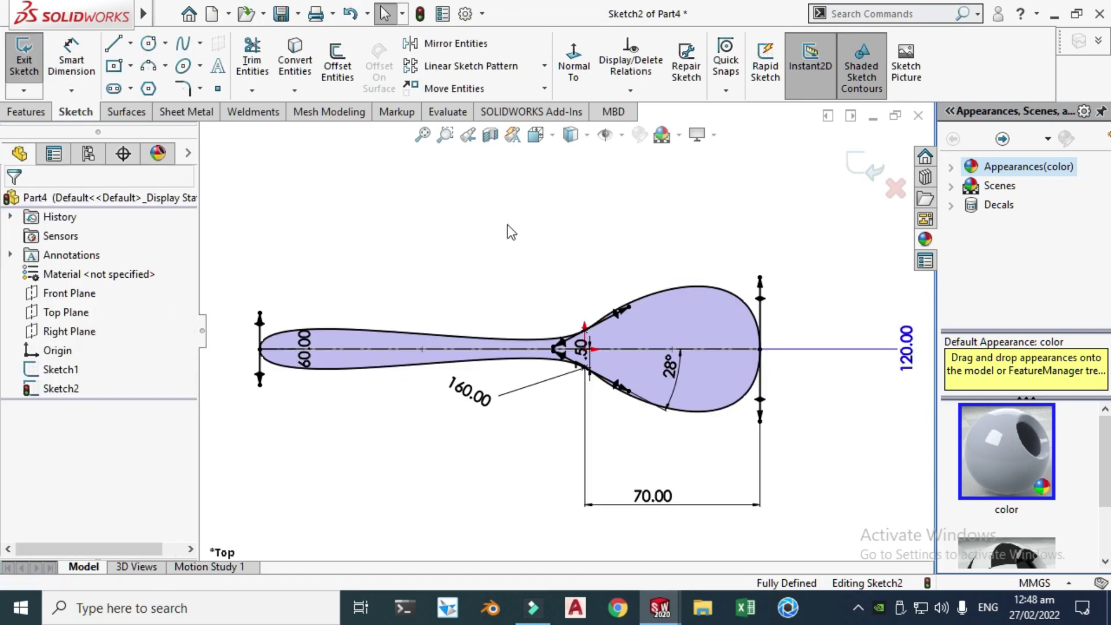
left_click(863, 168)
- Create a projected curve, sketch on sketch, from the side profile sketch and the mirrored outline sketch
right_click(659, 246)
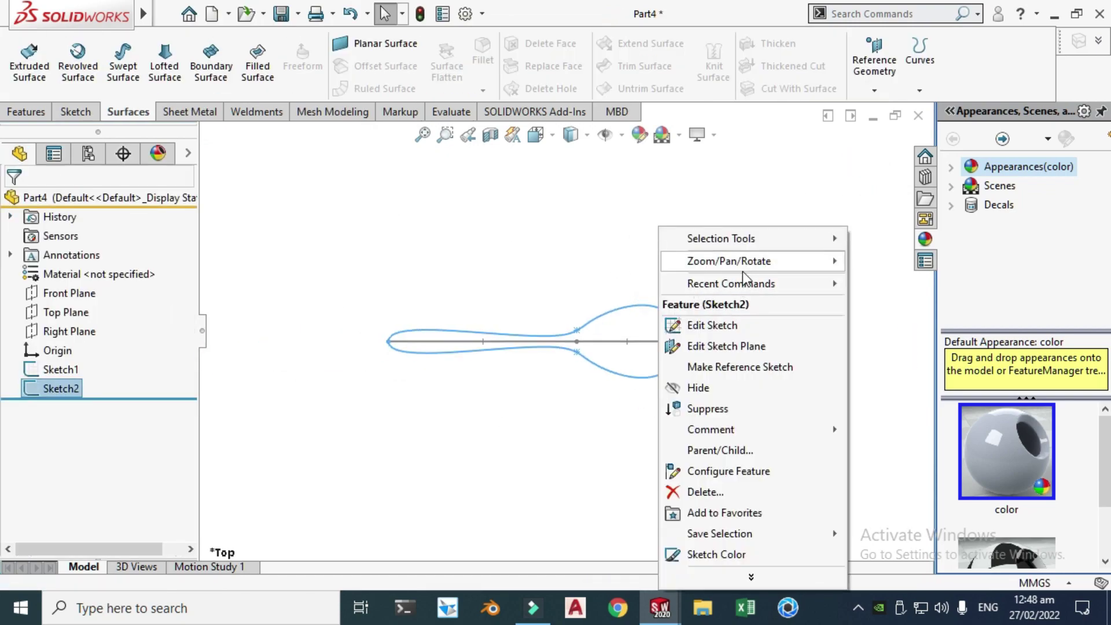
mouse_move(742, 266)
left_click(896, 338)
mouse_move(680, 385)
left_mouse_down()
mouse_move(588, 268)
mouse_move(514, 352)
left_mouse_up()
key("Escape")
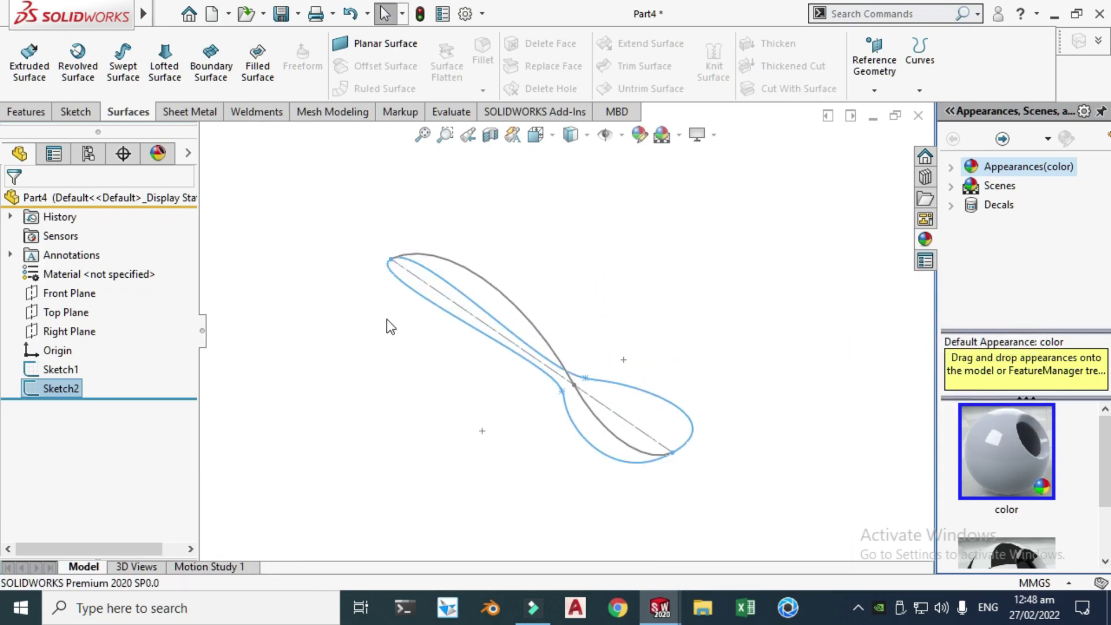
left_click(26, 111)
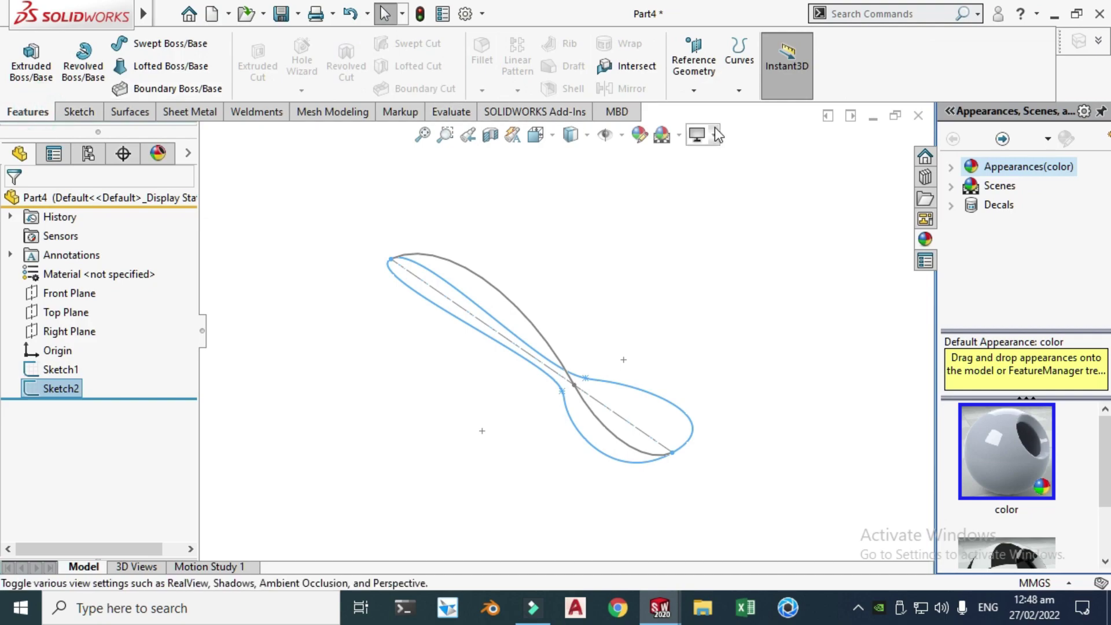
left_click(739, 91)
left_click(775, 110)
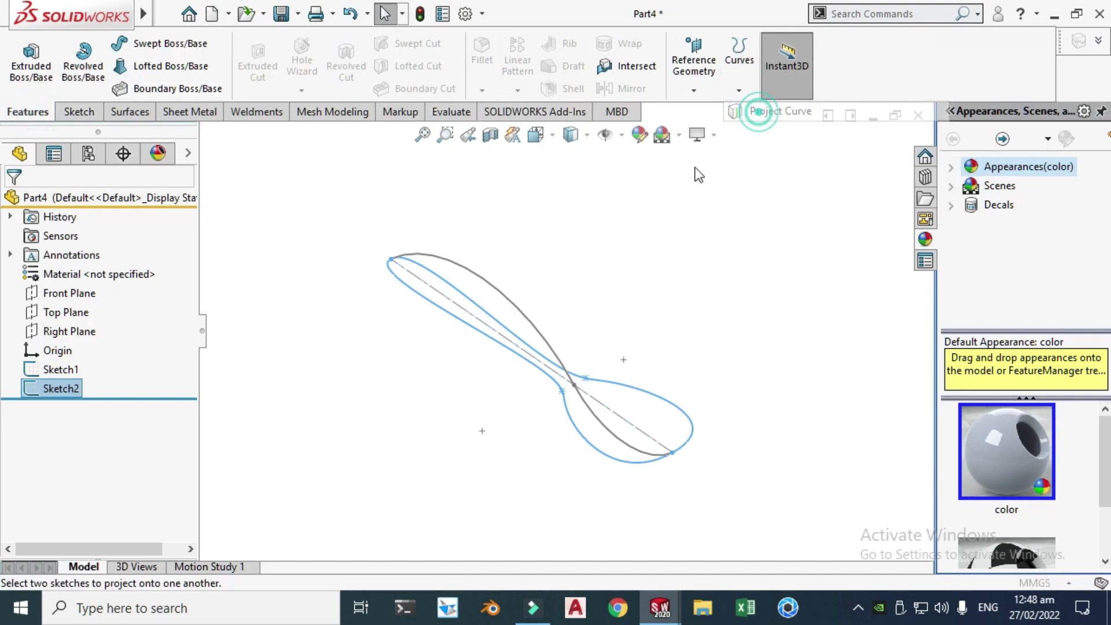
left_click(508, 300)
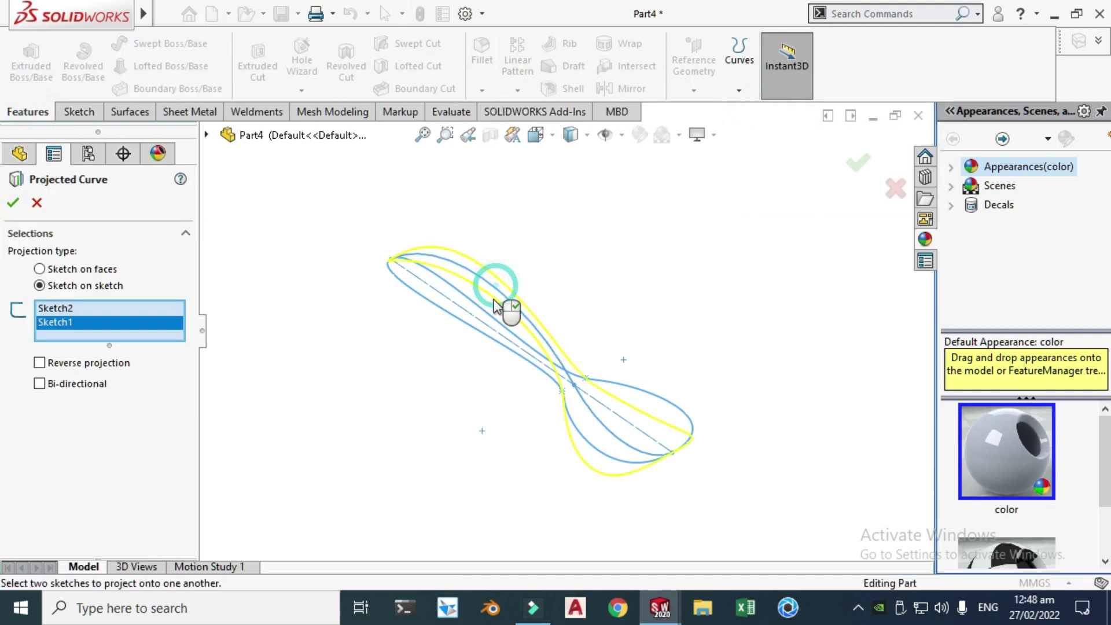
left_click(467, 327)
left_click(472, 330)
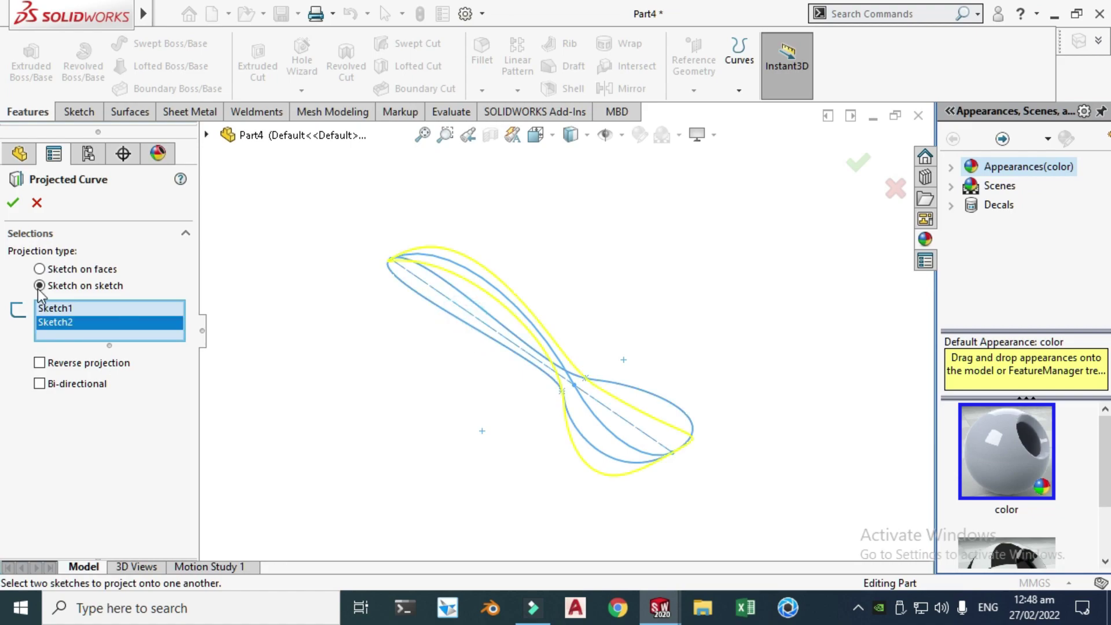
left_click(12, 206)
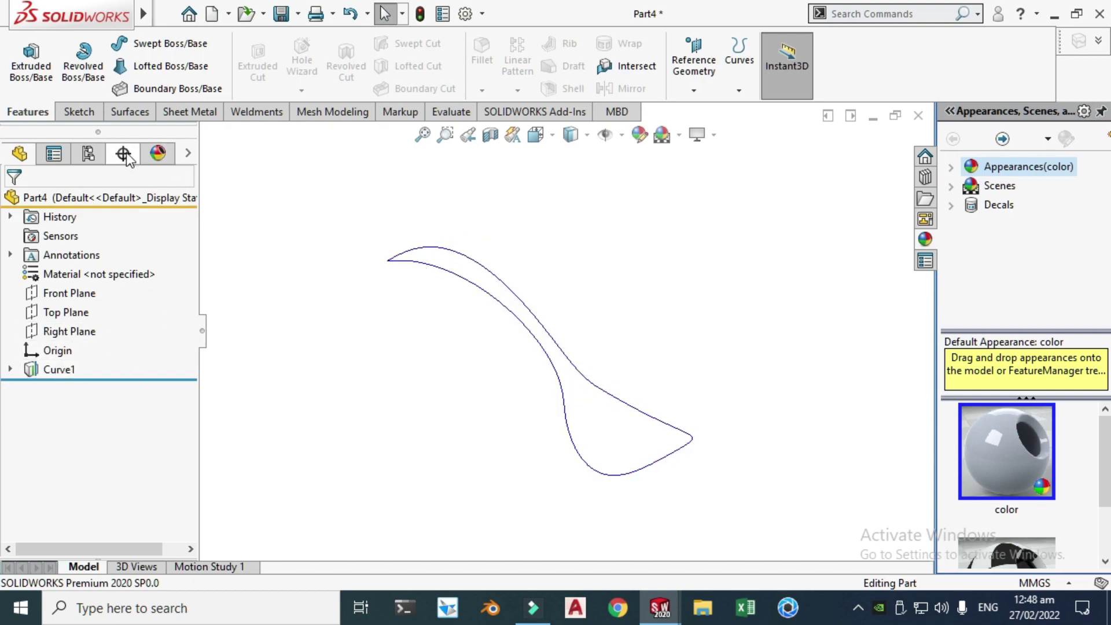
- Create a 3D sketch by converting the projected spoon curve into sketch entities, and finish the sketch
left_click(82, 113)
left_click(30, 93)
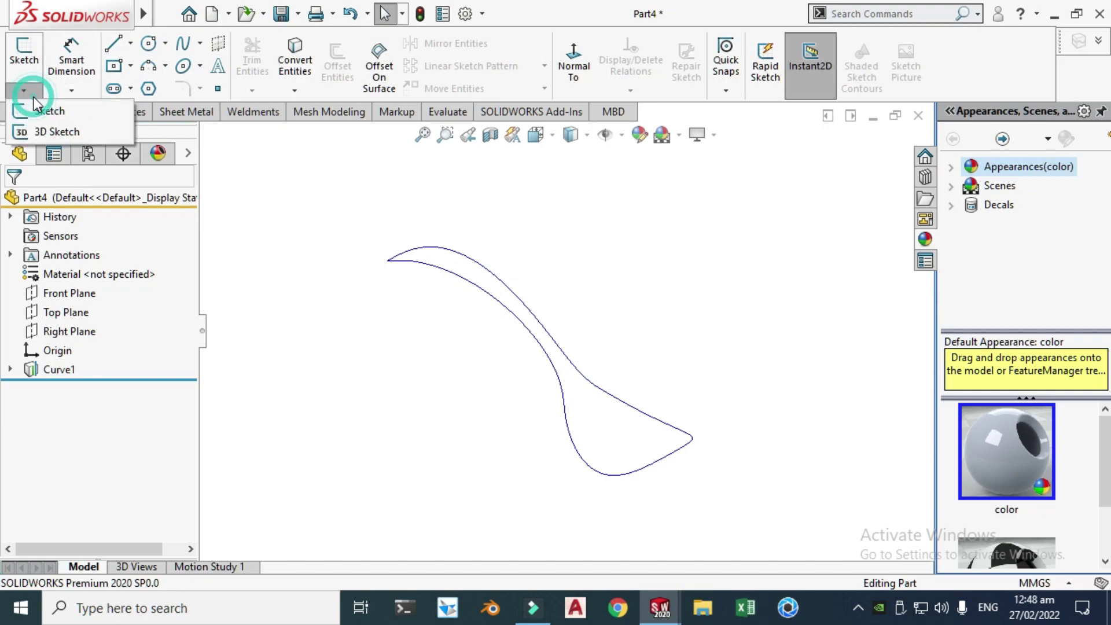
left_click(51, 132)
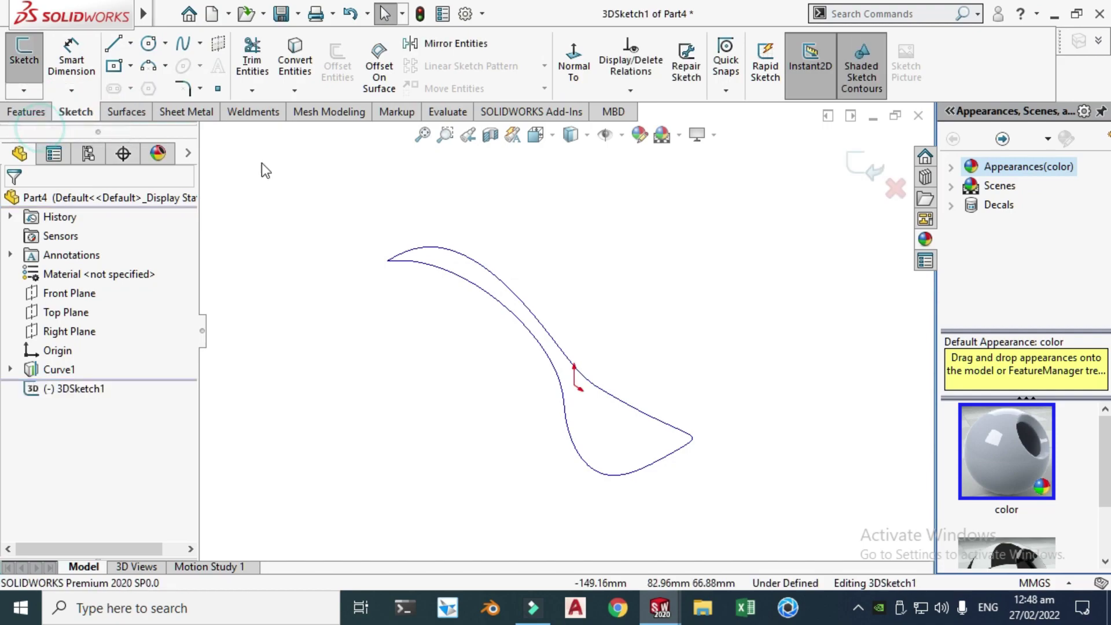
left_click(295, 91)
left_click(304, 110)
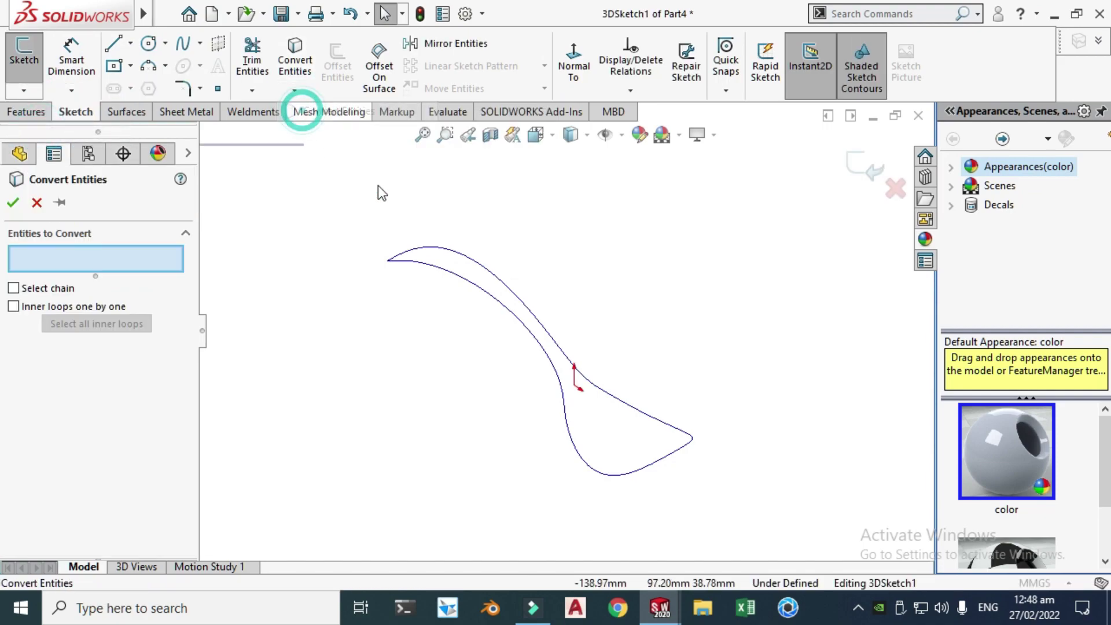
left_click(478, 272)
left_click(13, 202)
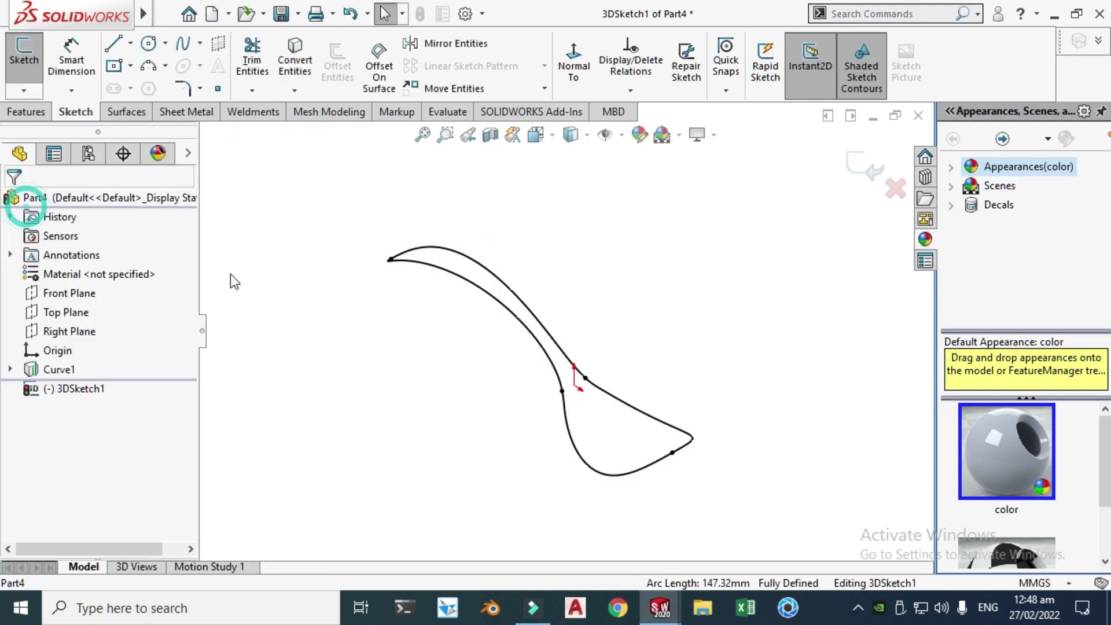
left_click(317, 323)
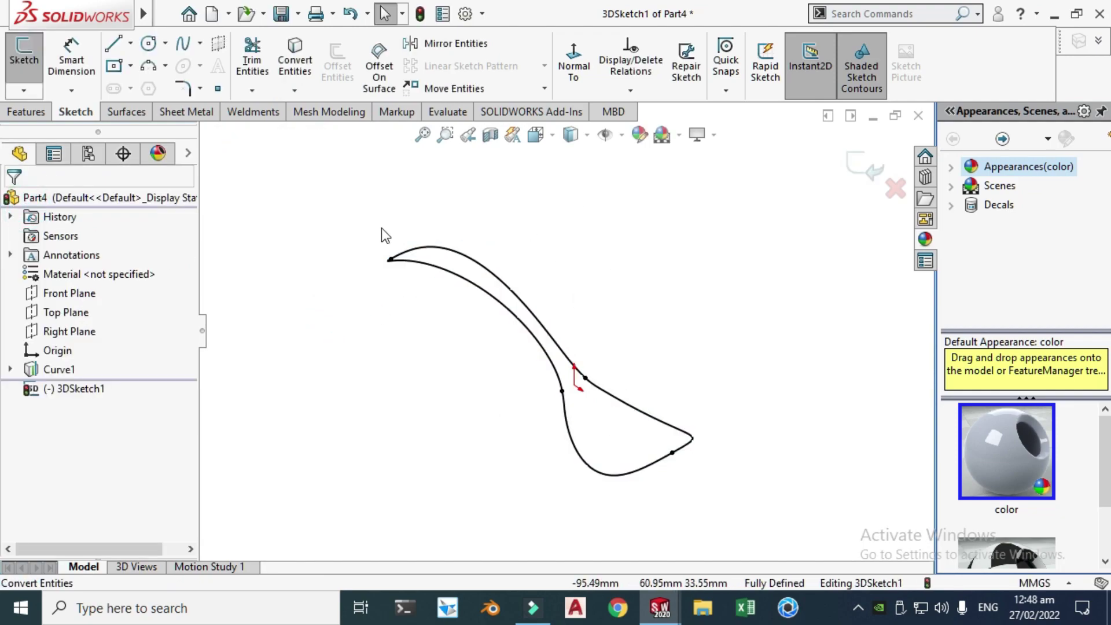
left_click(869, 168)
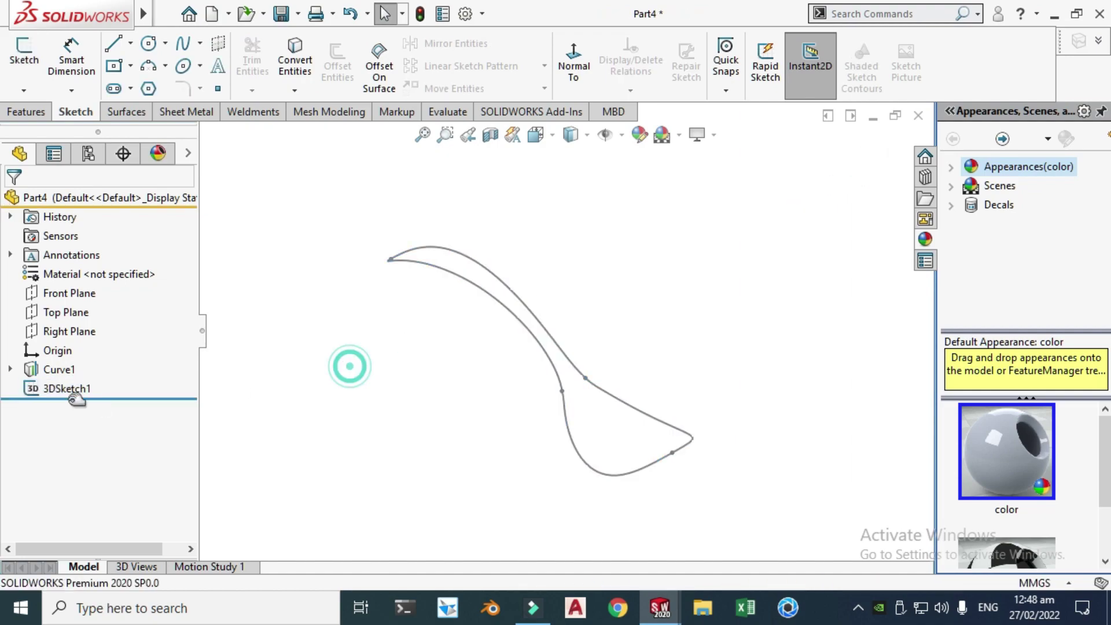
left_click(61, 370)
left_click(405, 394)
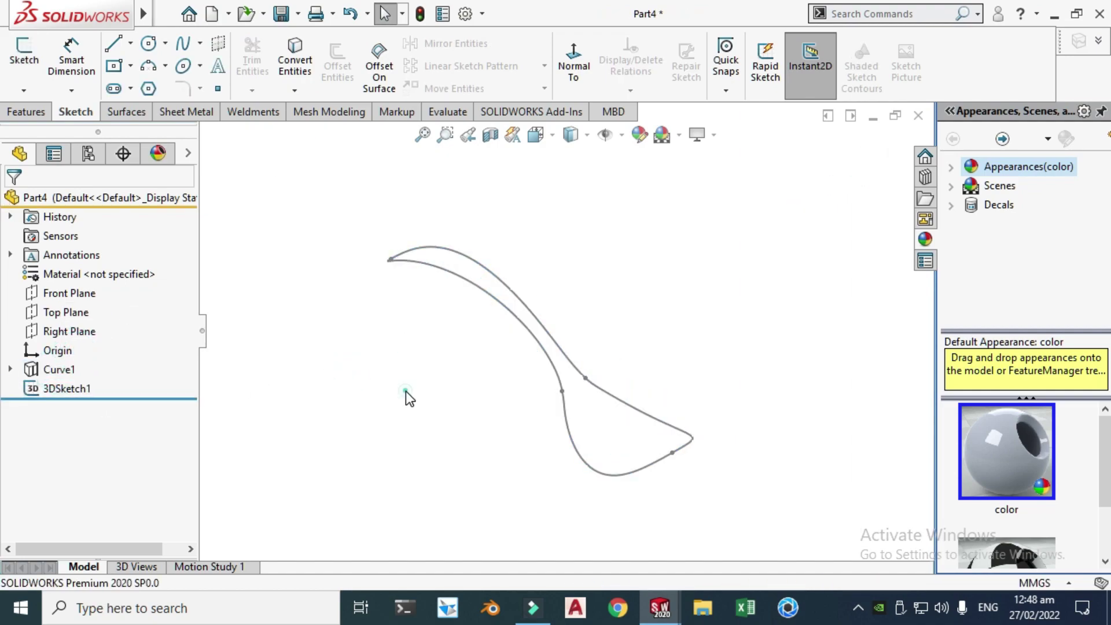
right_click(663, 215)
left_click(712, 281)
mouse_move(469, 362)
left_mouse_down()
mouse_move(528, 367)
mouse_move(510, 331)
mouse_move(467, 335)
mouse_move(476, 359)
mouse_move(496, 332)
mouse_move(464, 350)
left_mouse_up()
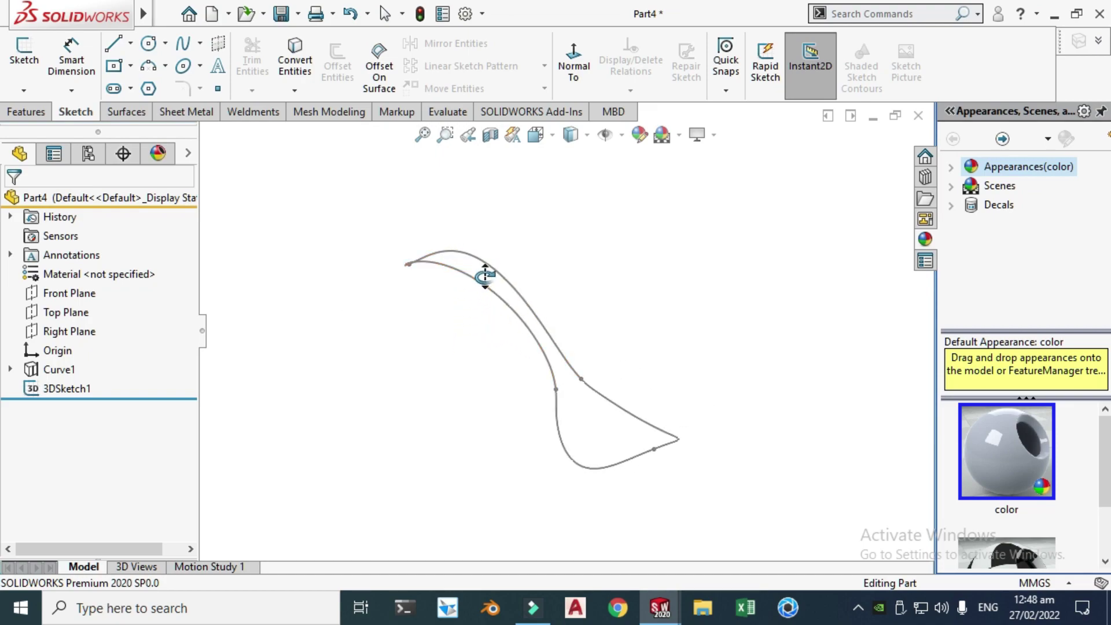
left_click_drag(590, 359, 551, 397)
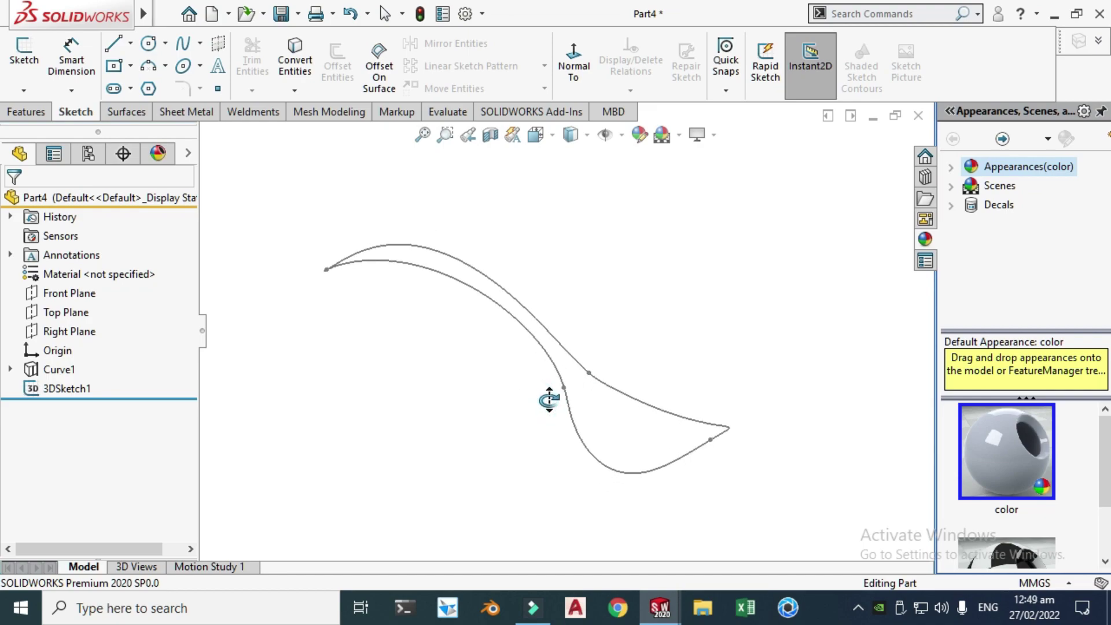
key("Escape")
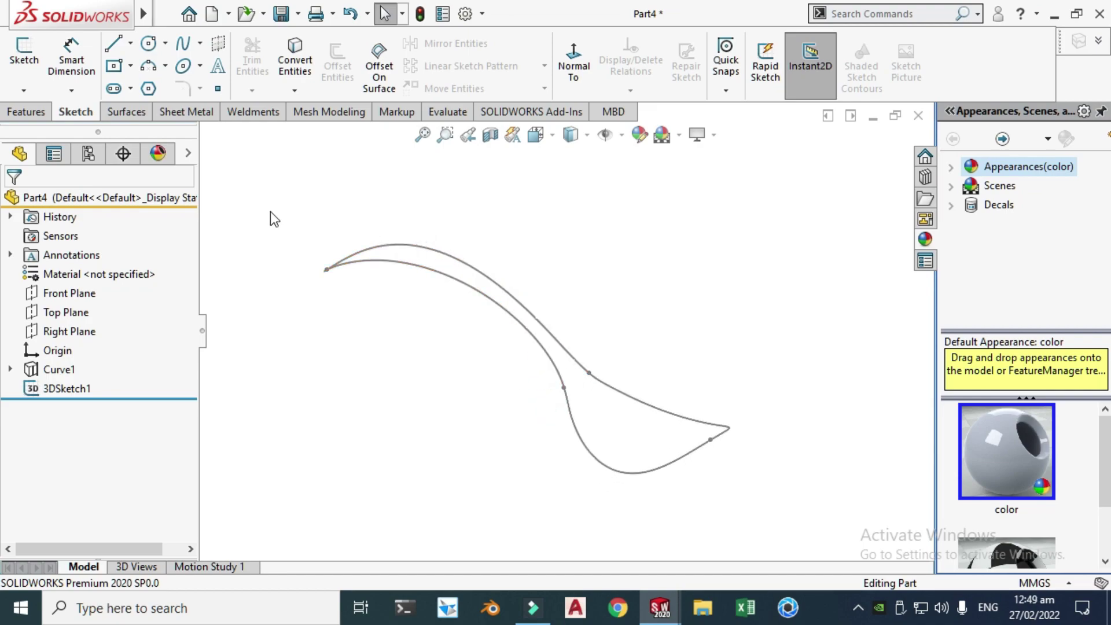
- Create a reference plane offset 30 mm from the Right Plane toward the spoon's bowl end
left_click(27, 112)
left_click(693, 89)
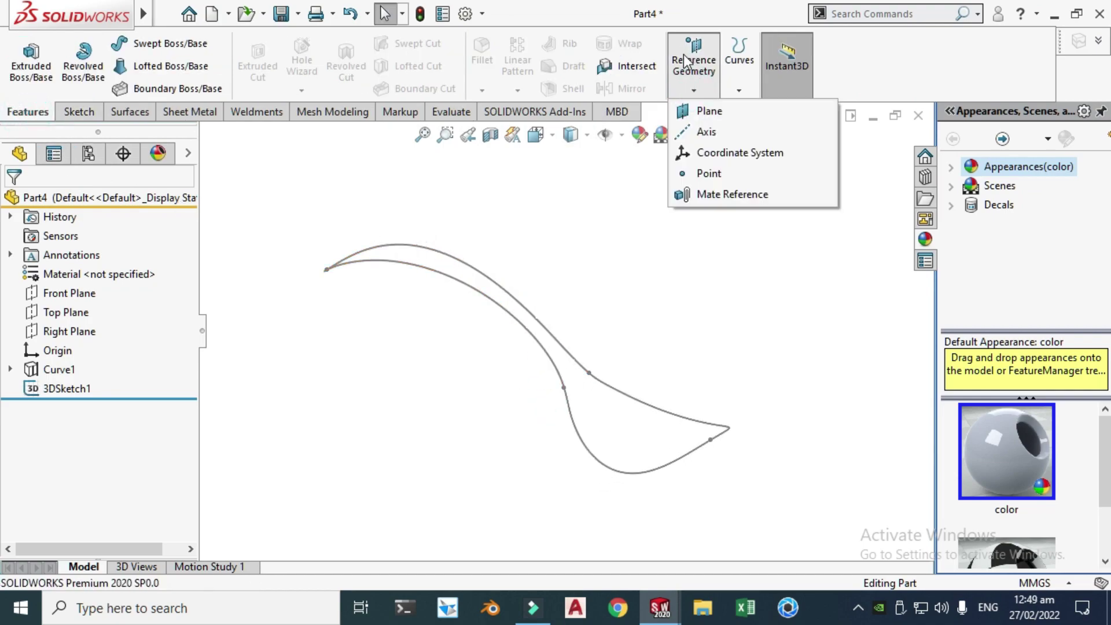
left_click(707, 112)
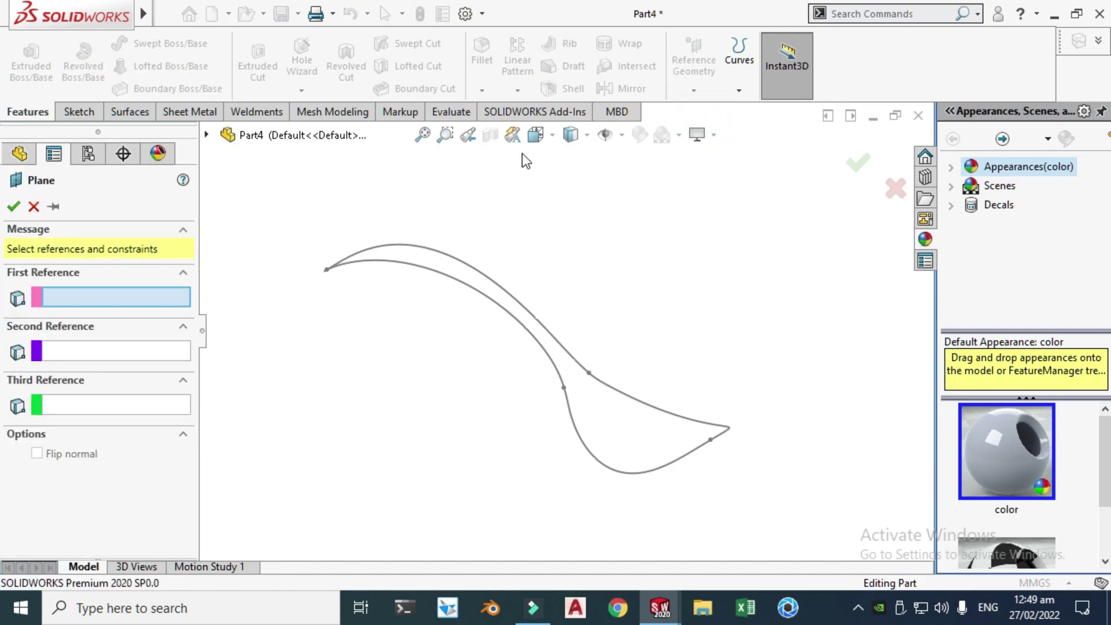
left_click(535, 135)
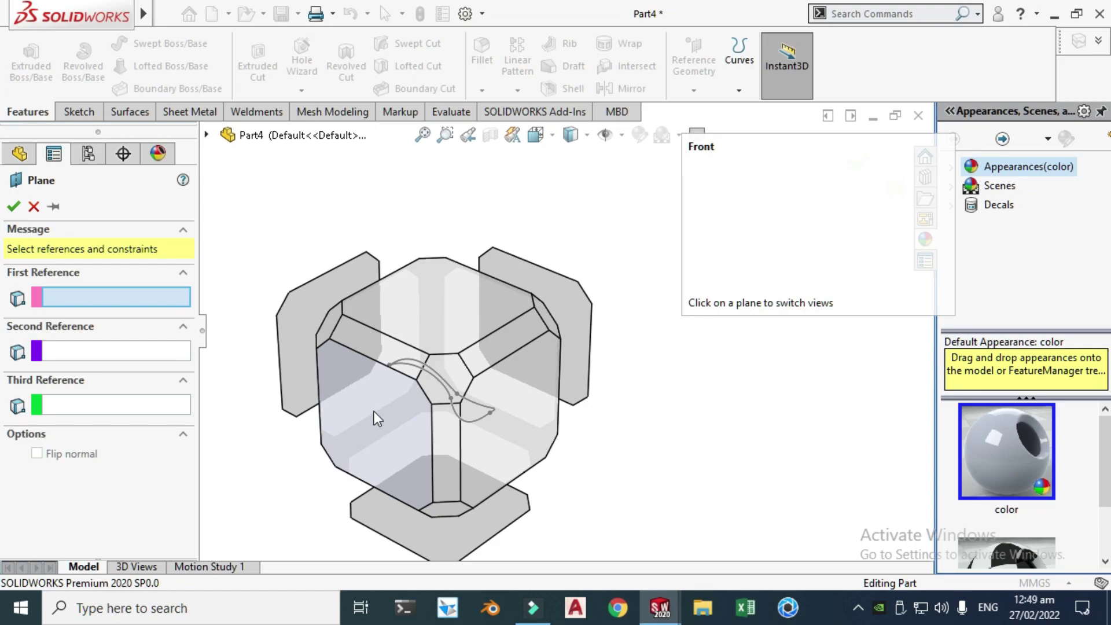
left_click(374, 411)
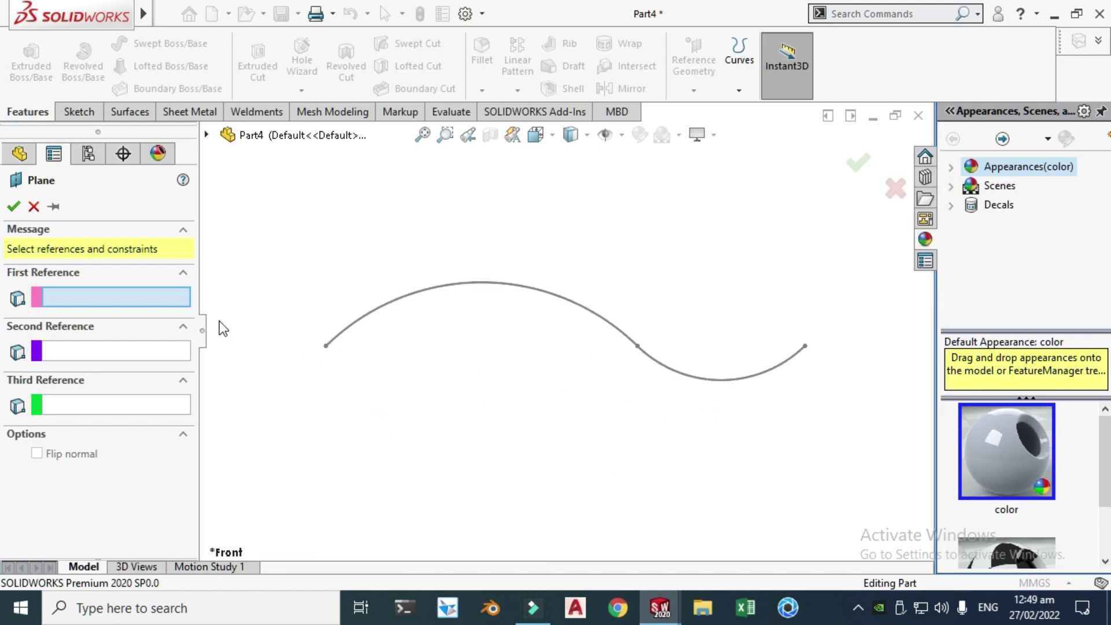
left_click(207, 136)
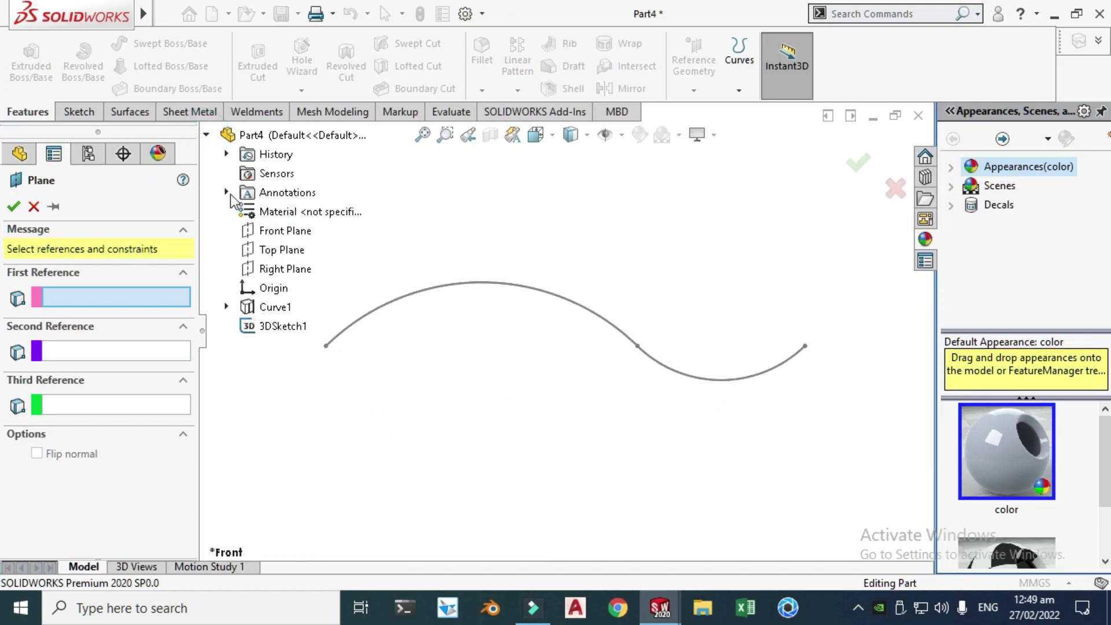
left_click(283, 269)
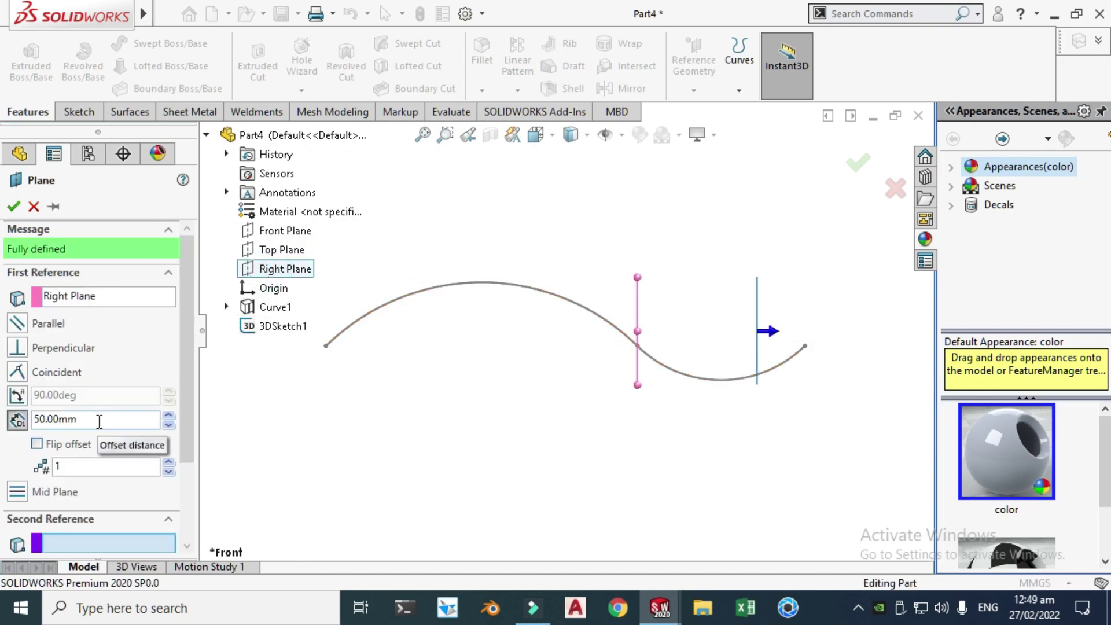
double_click(99, 420)
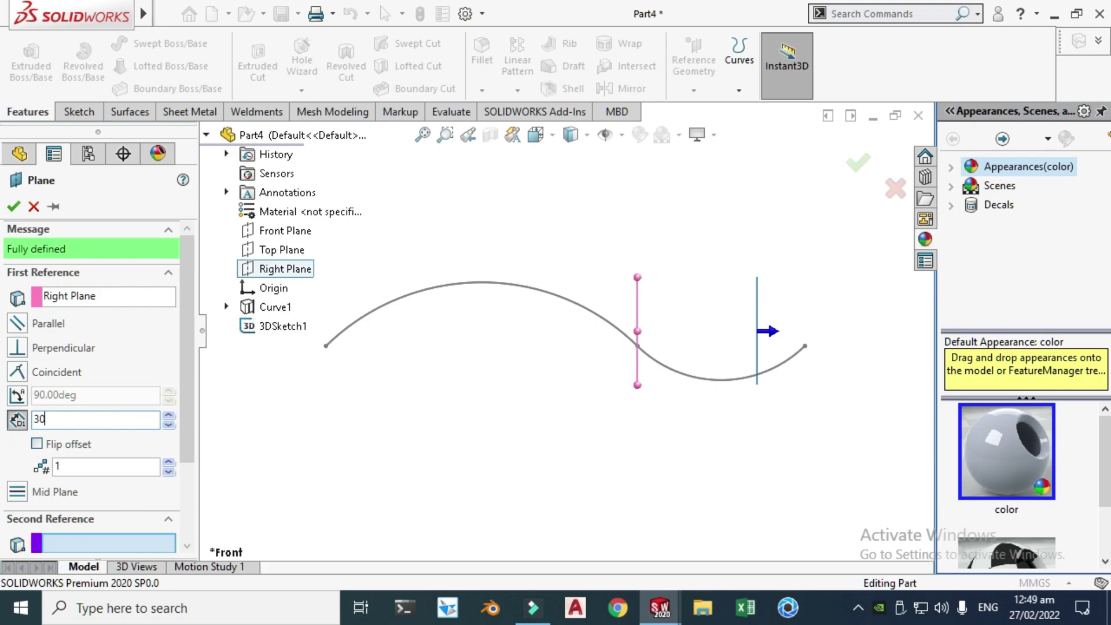
left_click(14, 206)
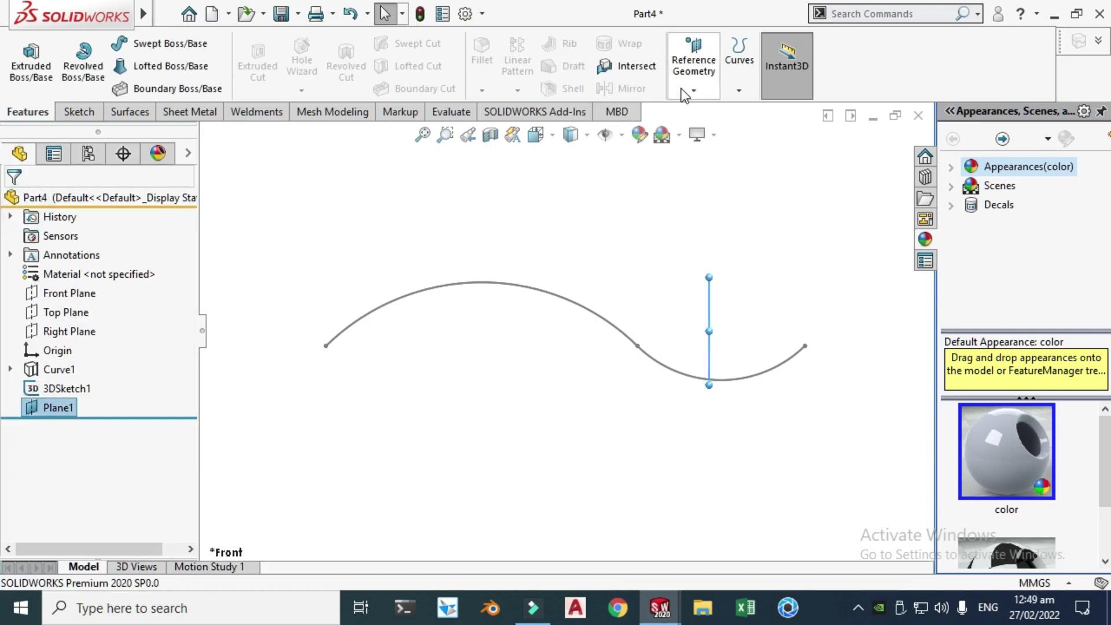
- Create a reference plane offset 40 mm from Plane1, with the offset flipped toward the handle end
left_click(694, 62)
left_click(712, 108)
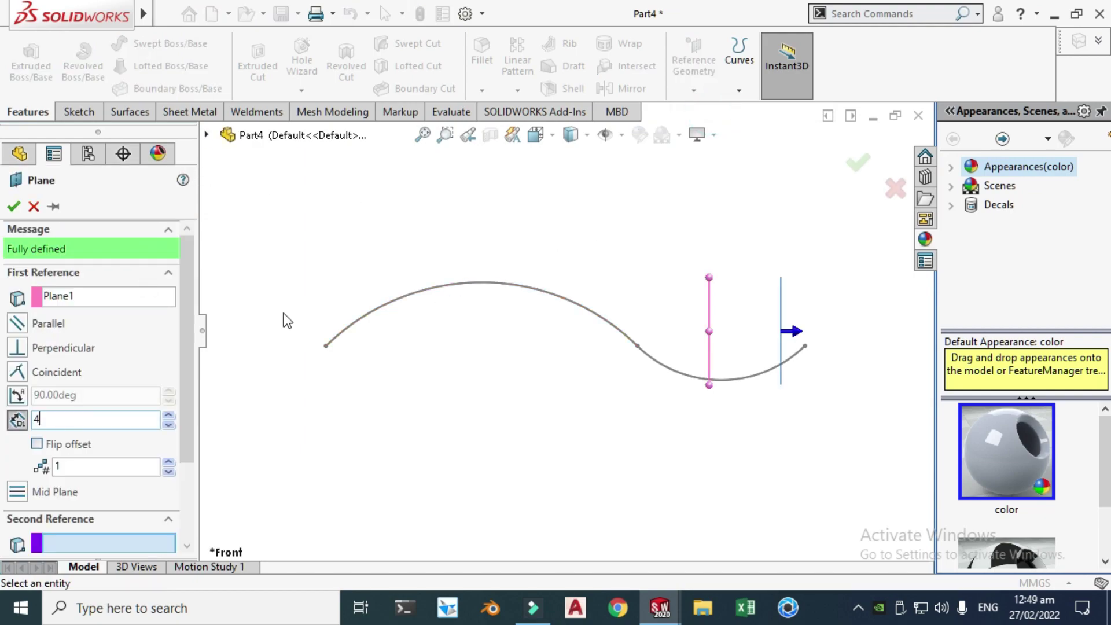
key("Return")
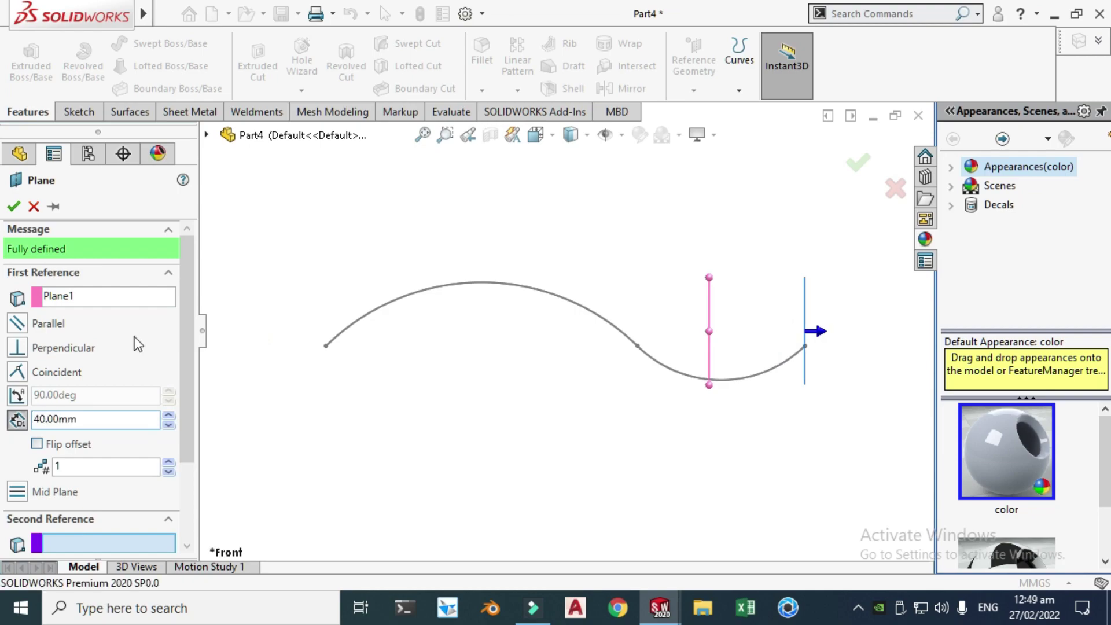
left_click(37, 444)
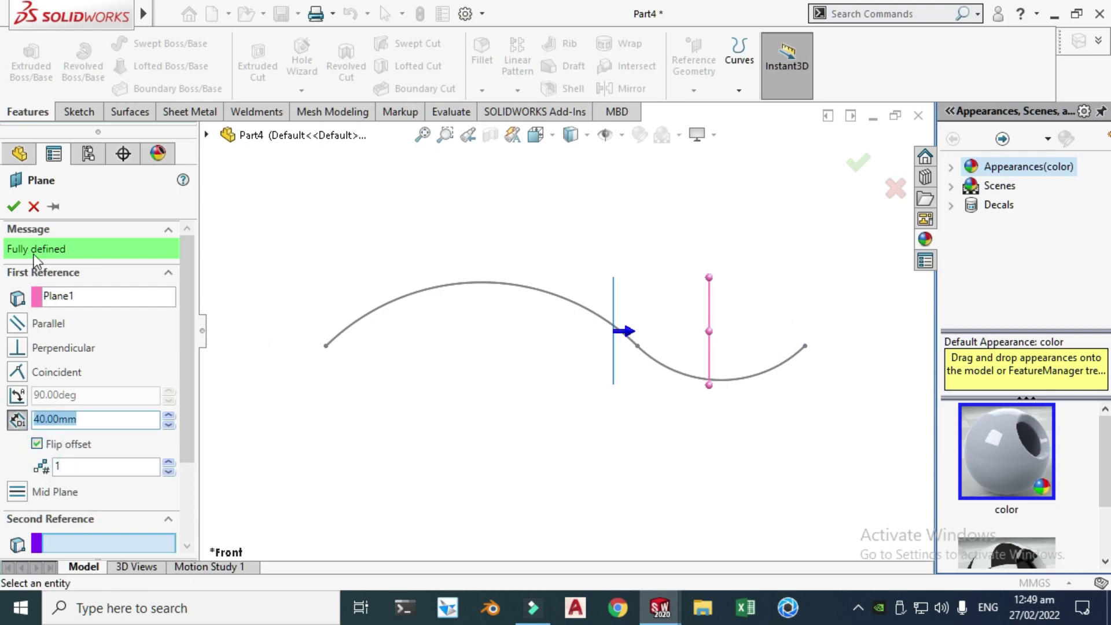
left_click(13, 206)
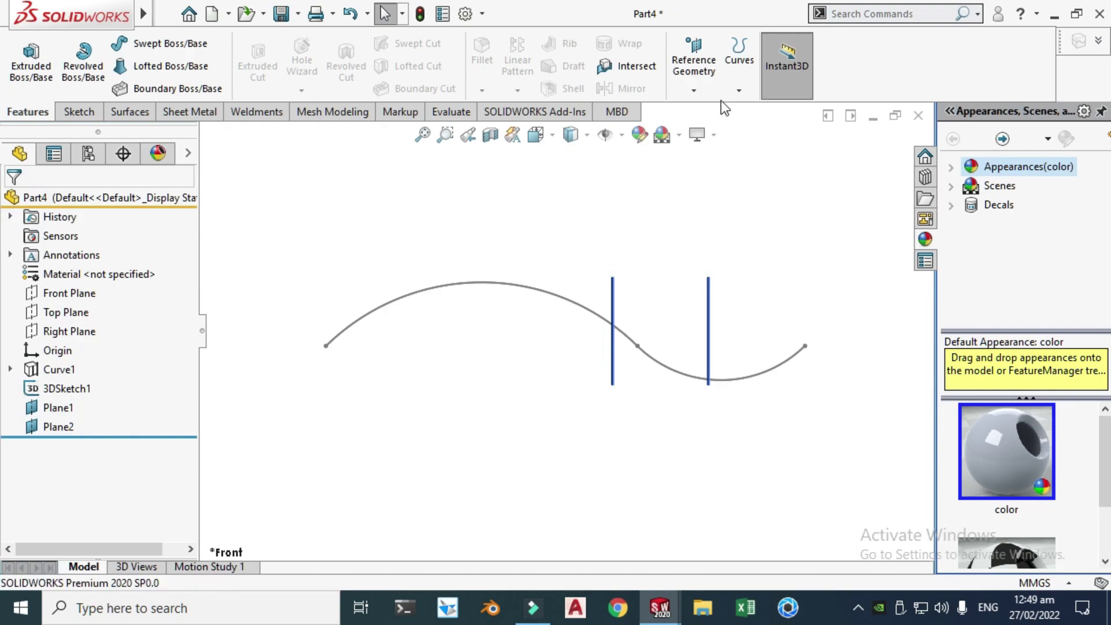
- Create a reference plane offset 60 mm from Plane2, with the offset flipped toward the handle end
left_click(695, 89)
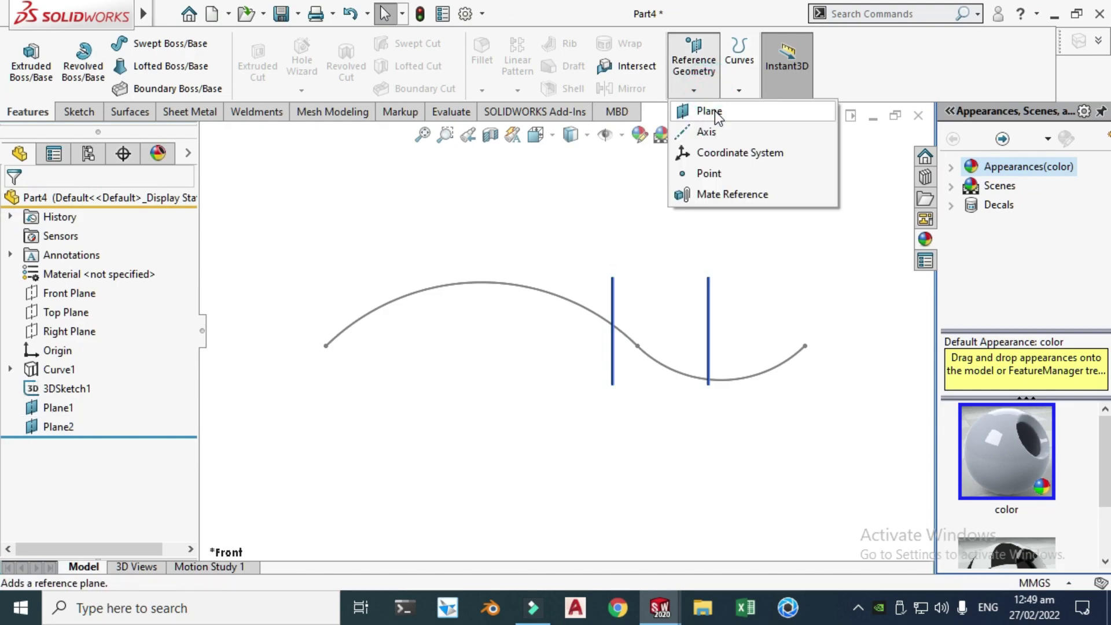
left_click(714, 110)
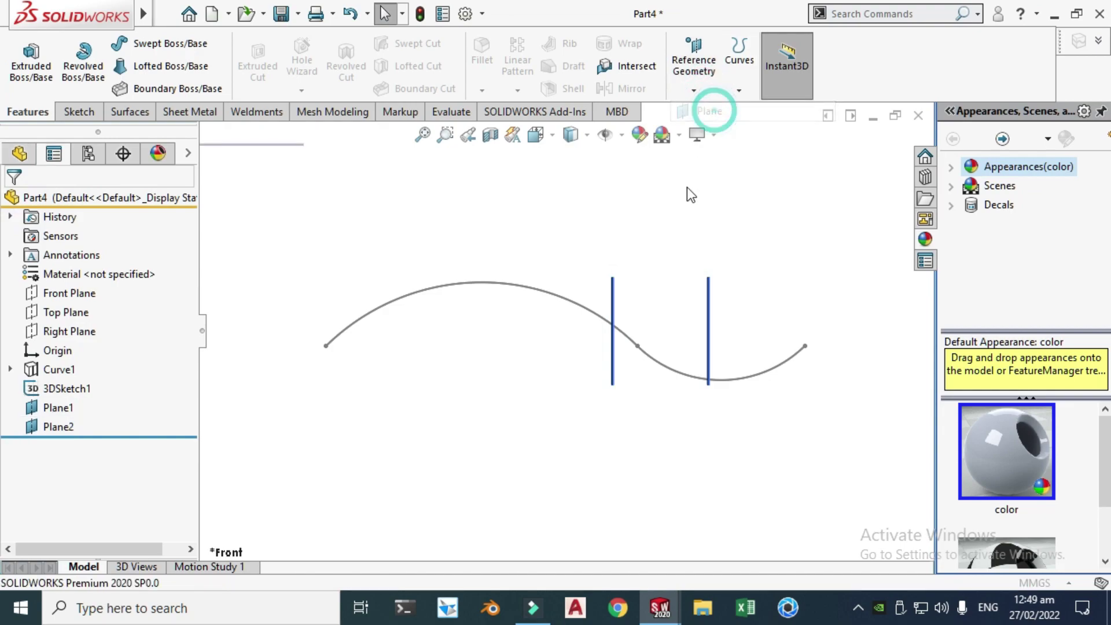
left_click(614, 297)
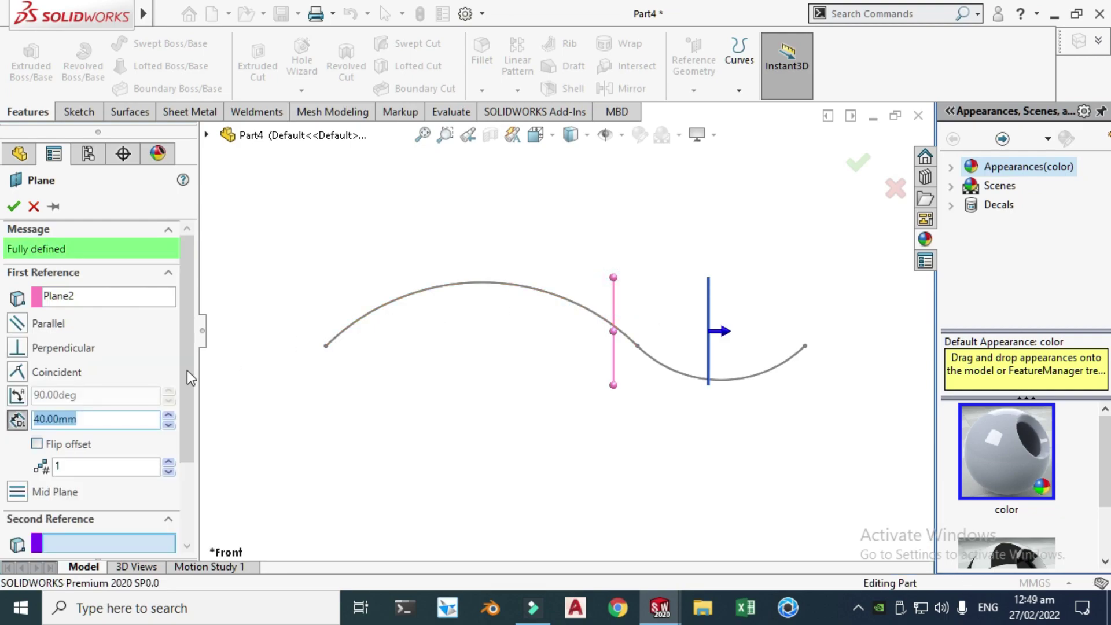
left_click(37, 444)
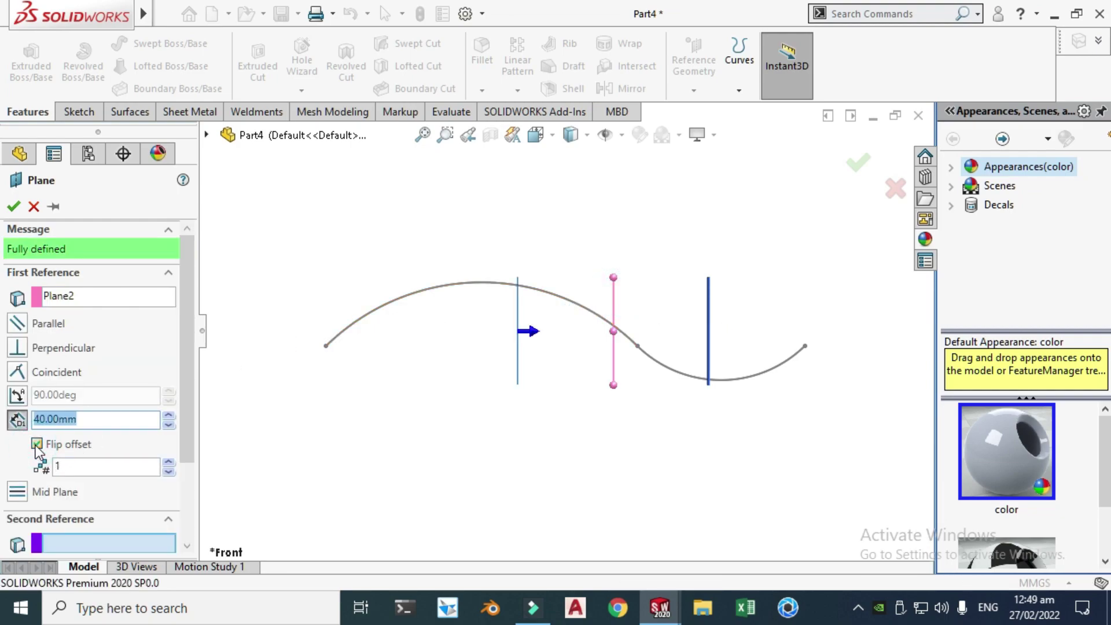
double_click(97, 418)
type("60")
key("Return")
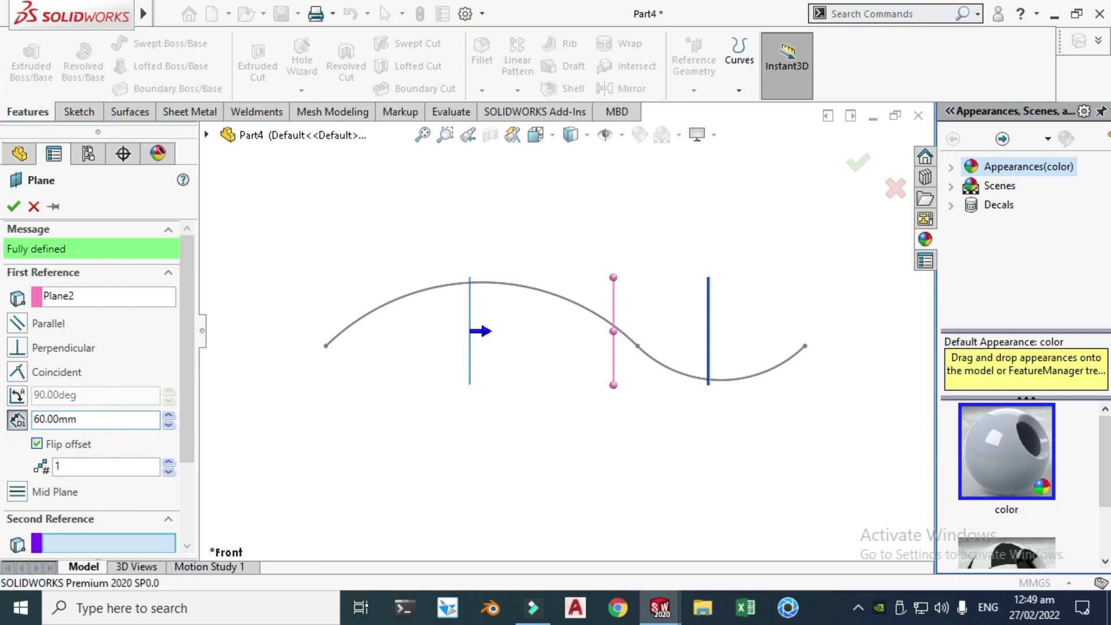
left_click(14, 207)
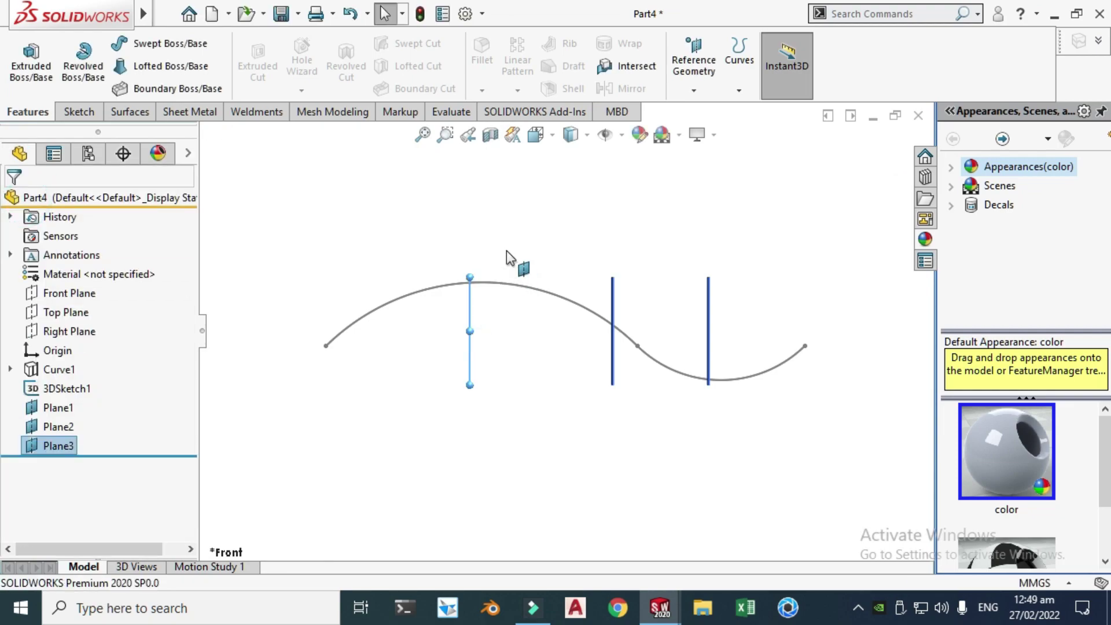
- Create a reference plane offset 50 mm from Plane3, with the offset flipped toward the handle tip
left_click(399, 193)
left_click(688, 88)
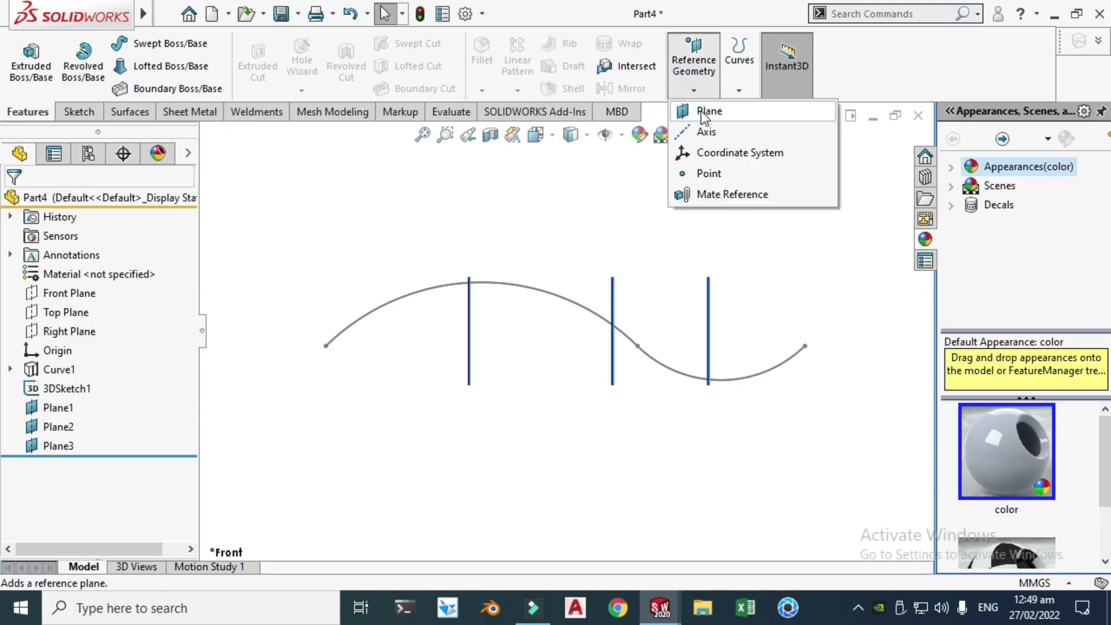
left_click(703, 112)
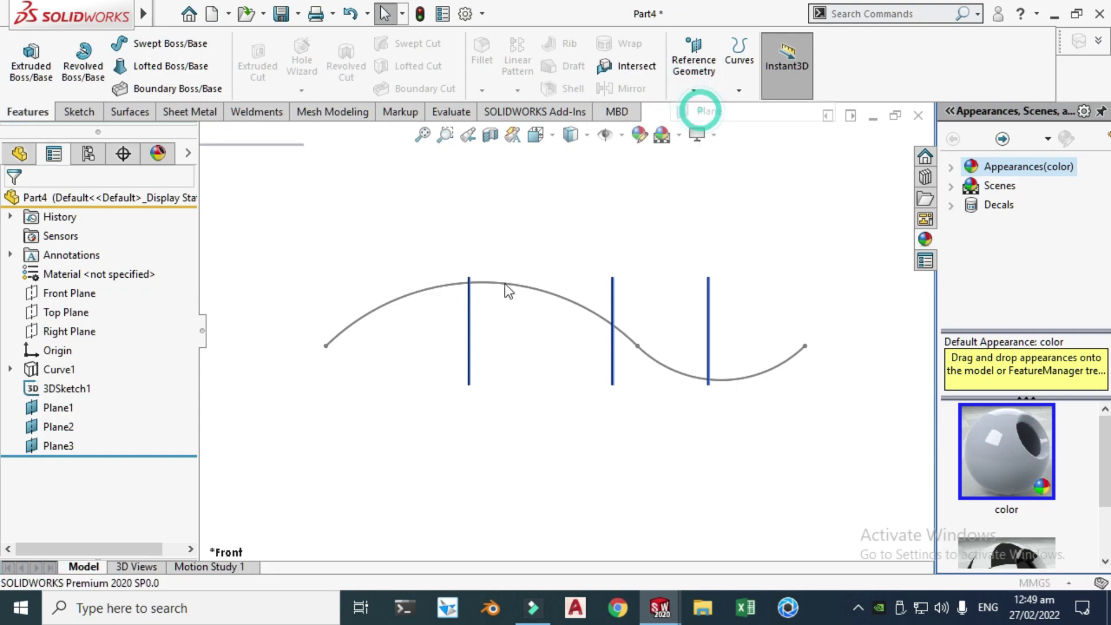
left_click(469, 327)
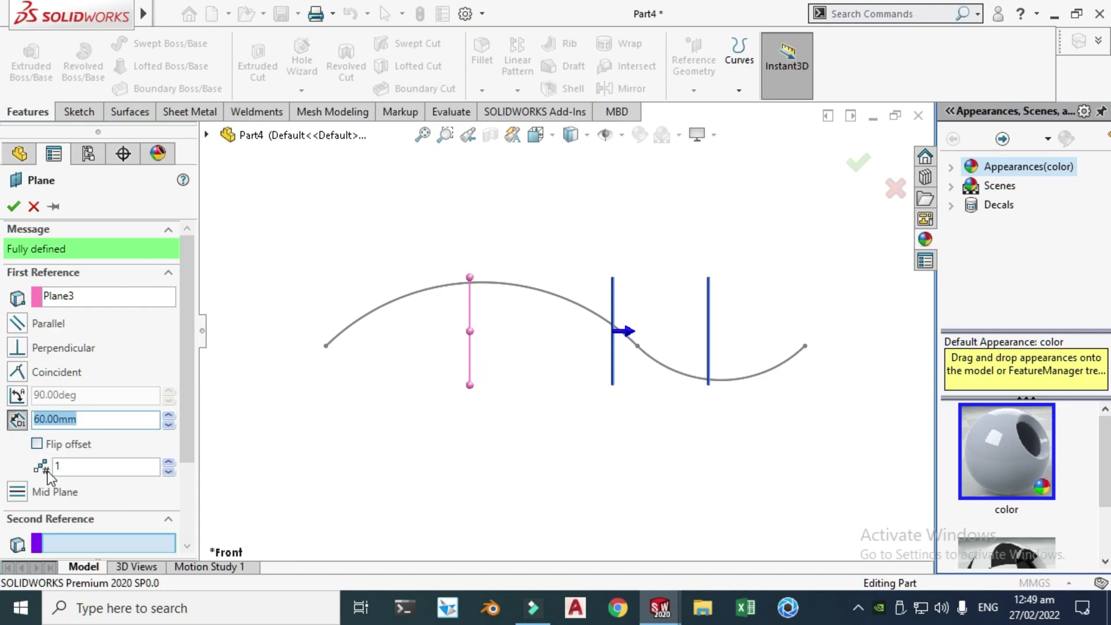
left_click(37, 444)
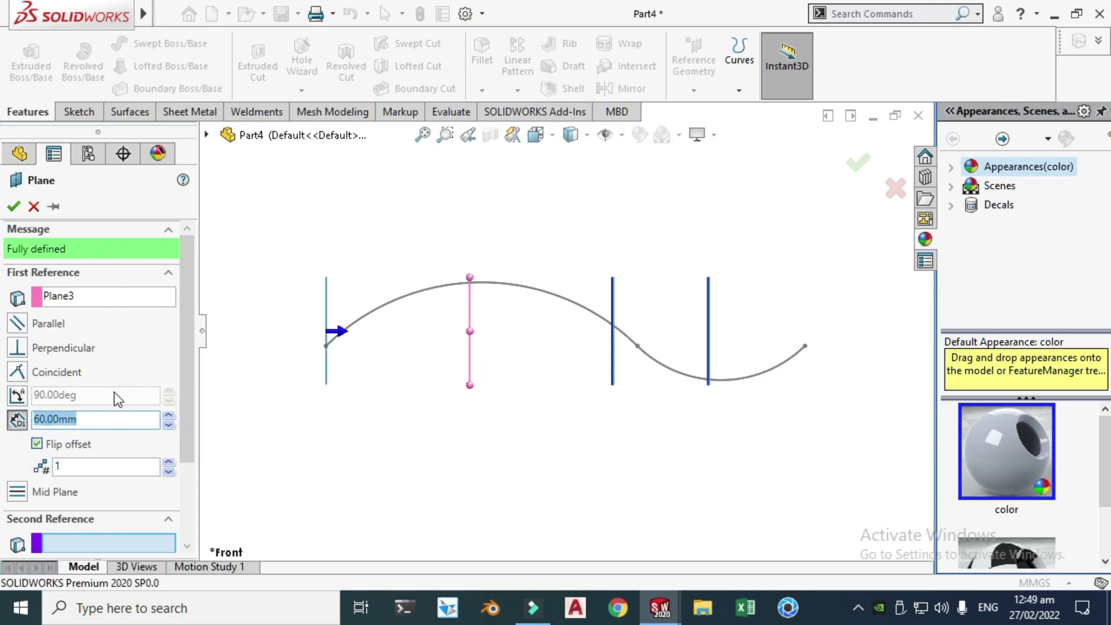
double_click(120, 420)
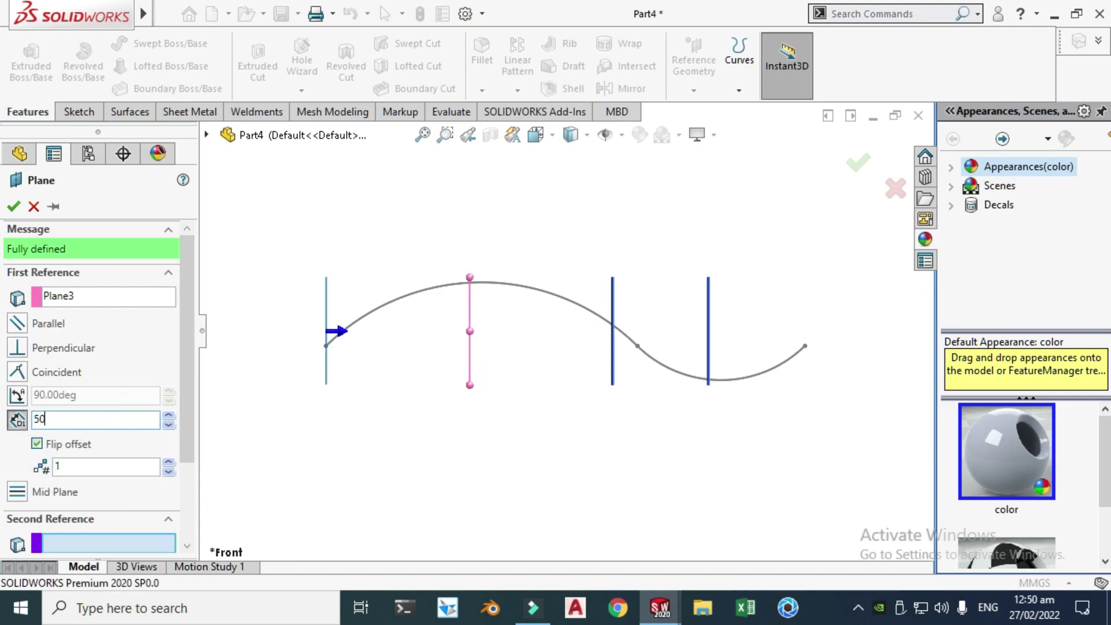
key("Return")
left_click(13, 206)
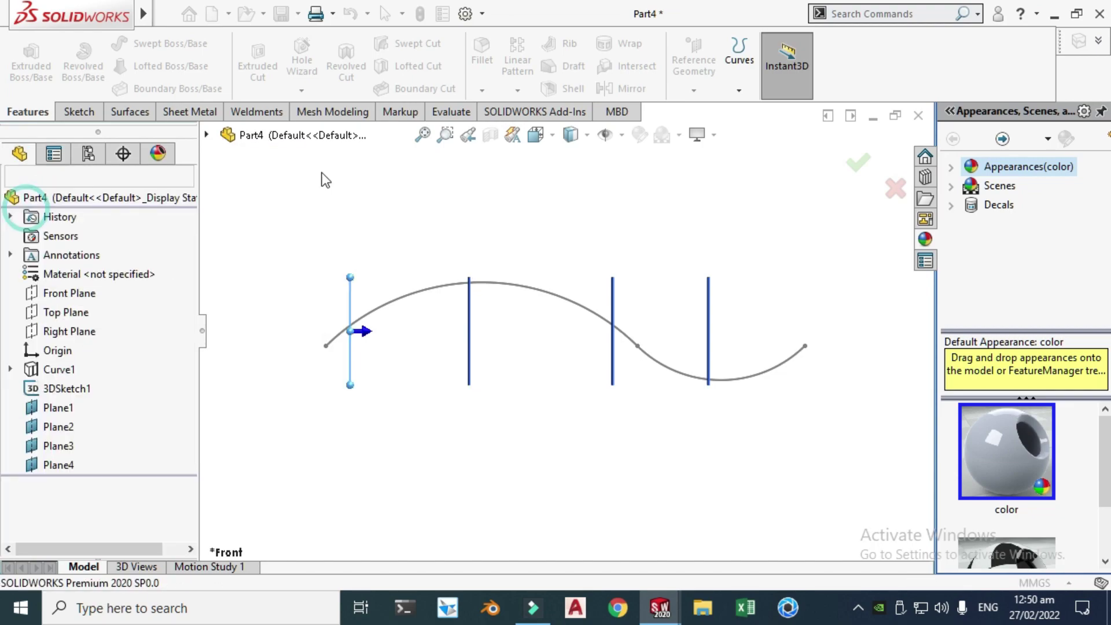
left_click(560, 206)
- Start a sketch on Plane1 and draw a wide three-point arc bulging downward beneath the spoon's bowl
right_click(763, 175)
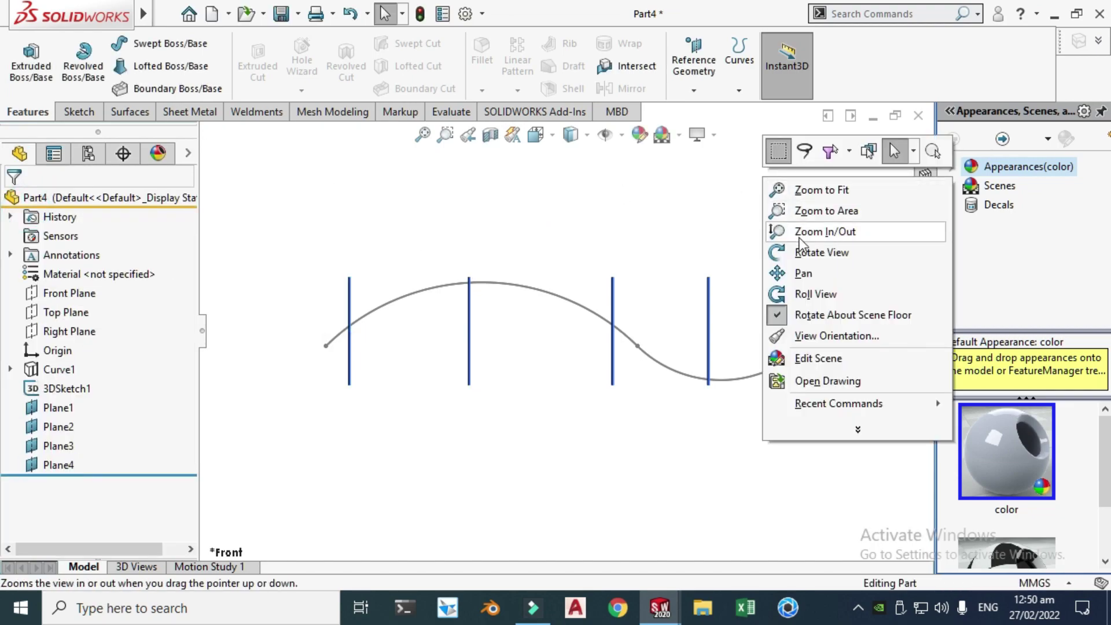
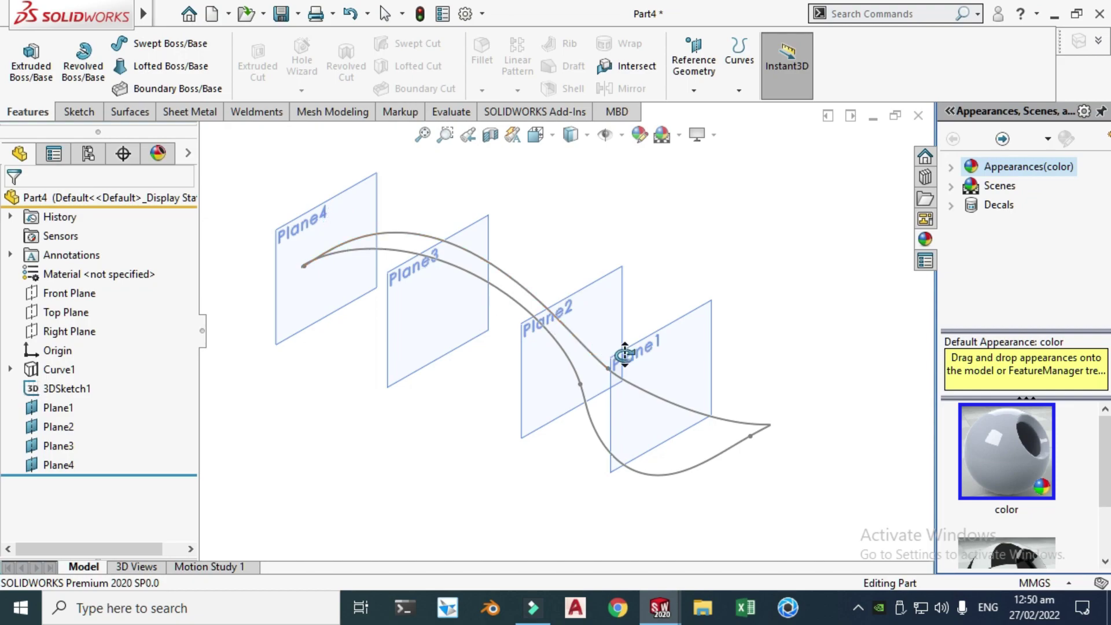
middle_click_drag(625, 355, 596, 302)
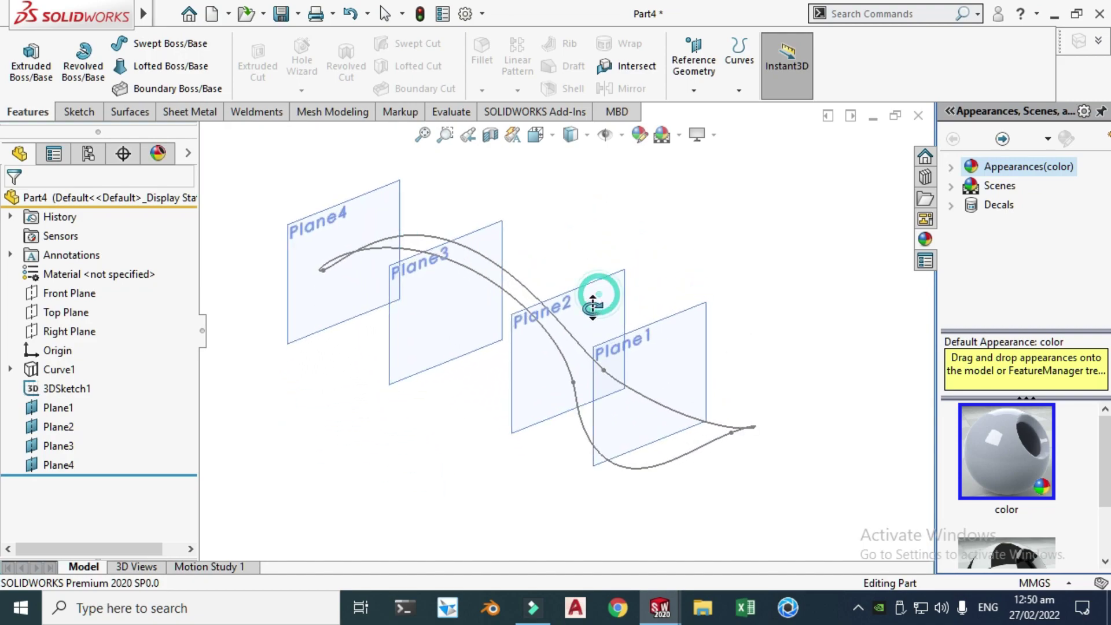
left_click(686, 342)
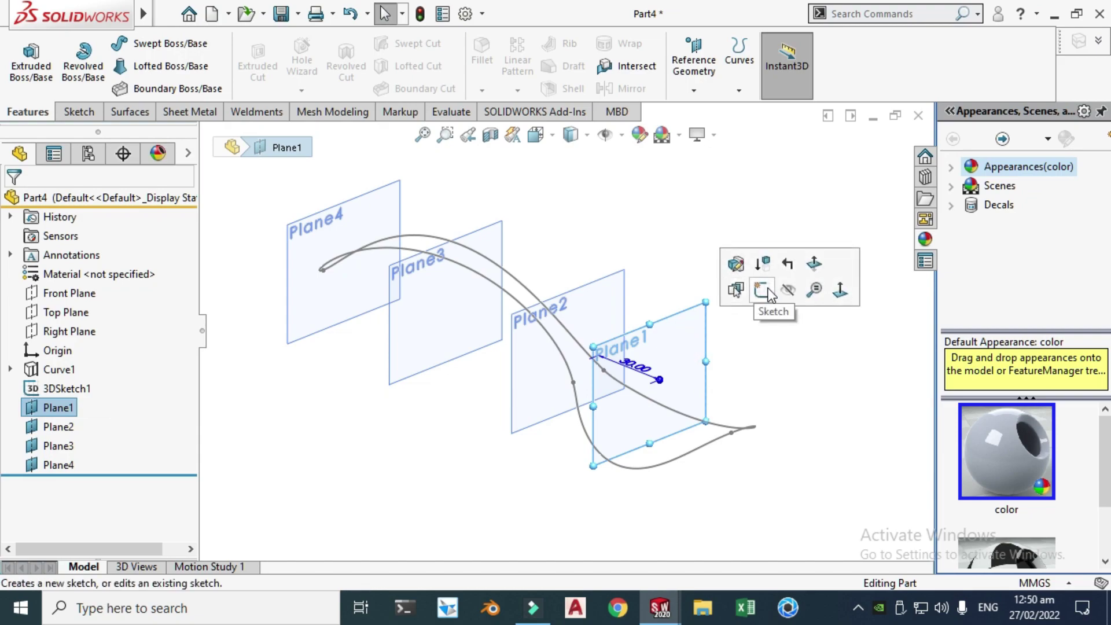
left_click(767, 288)
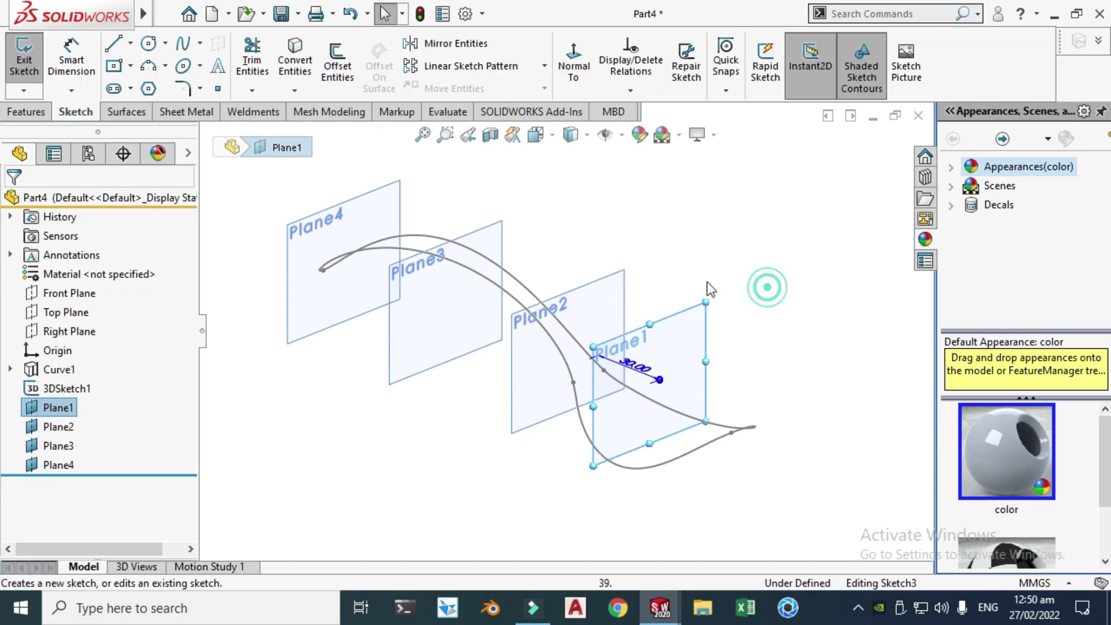
left_click(166, 67)
left_click(157, 129)
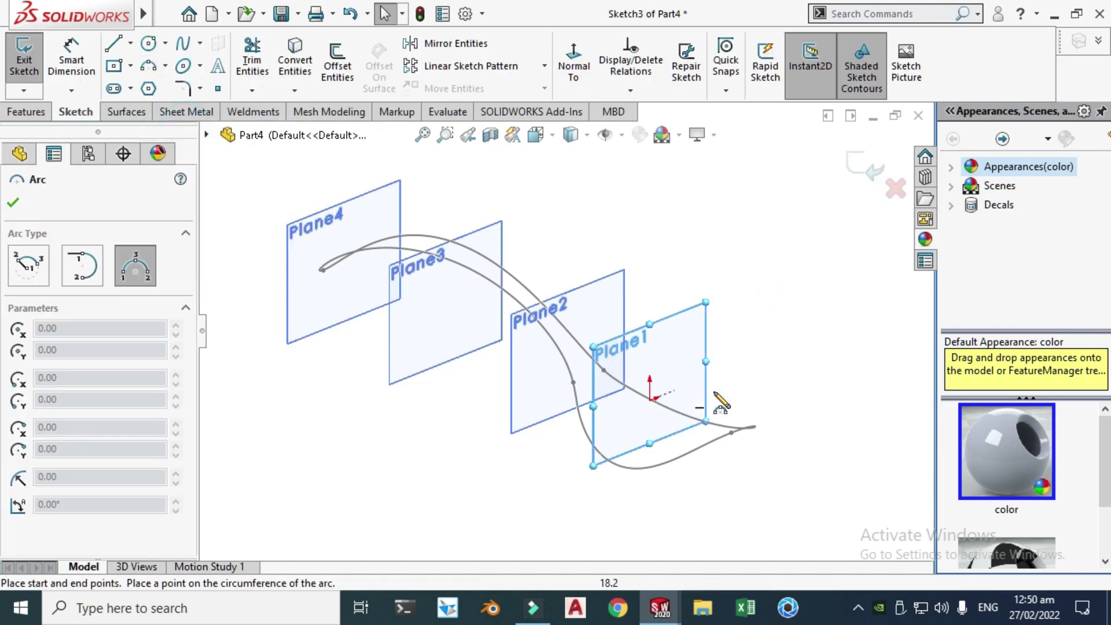
left_click(744, 364)
left_click(518, 463)
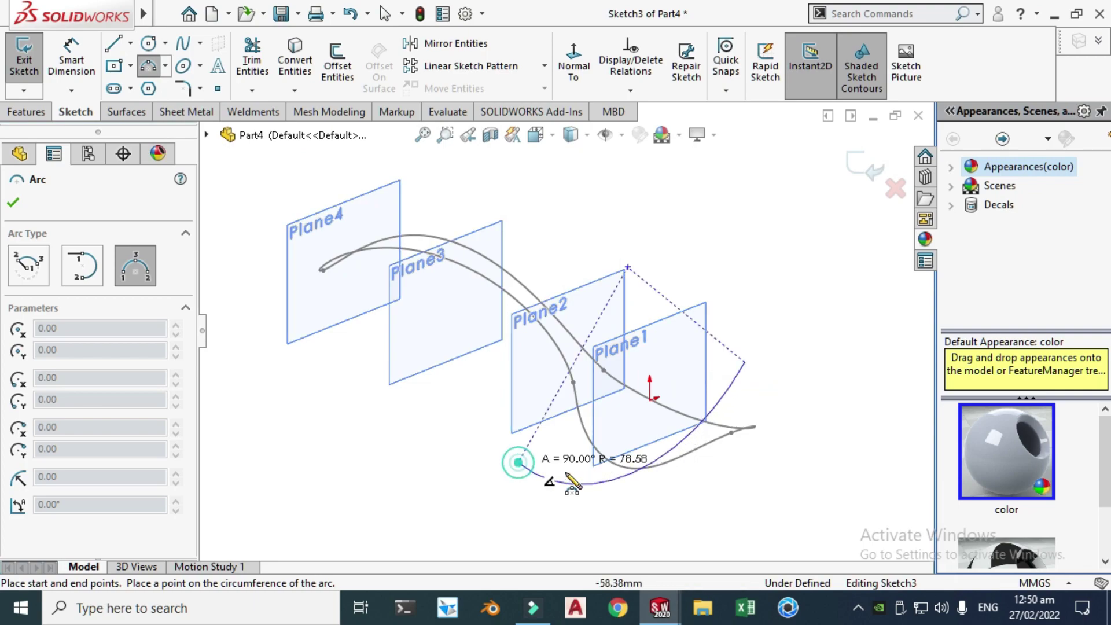
left_click(629, 491)
key("Escape")
- Add pierce relations between the arc's two endpoints and the opposite sides of the bowl outline in the 3D sketch
scroll(760, 358, "down", 2)
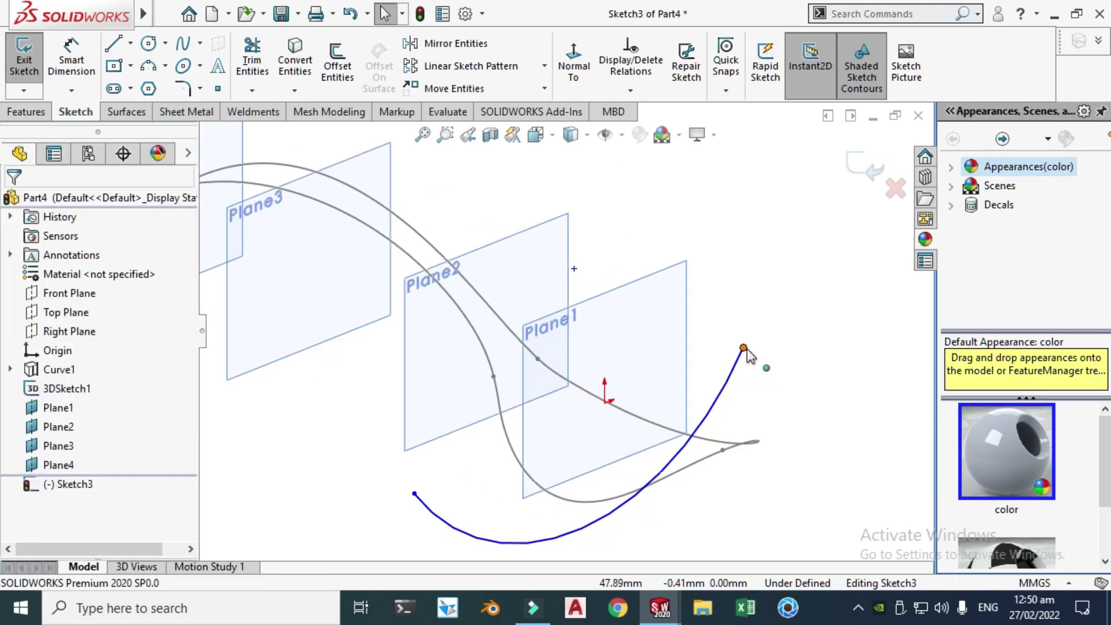
left_click(744, 348)
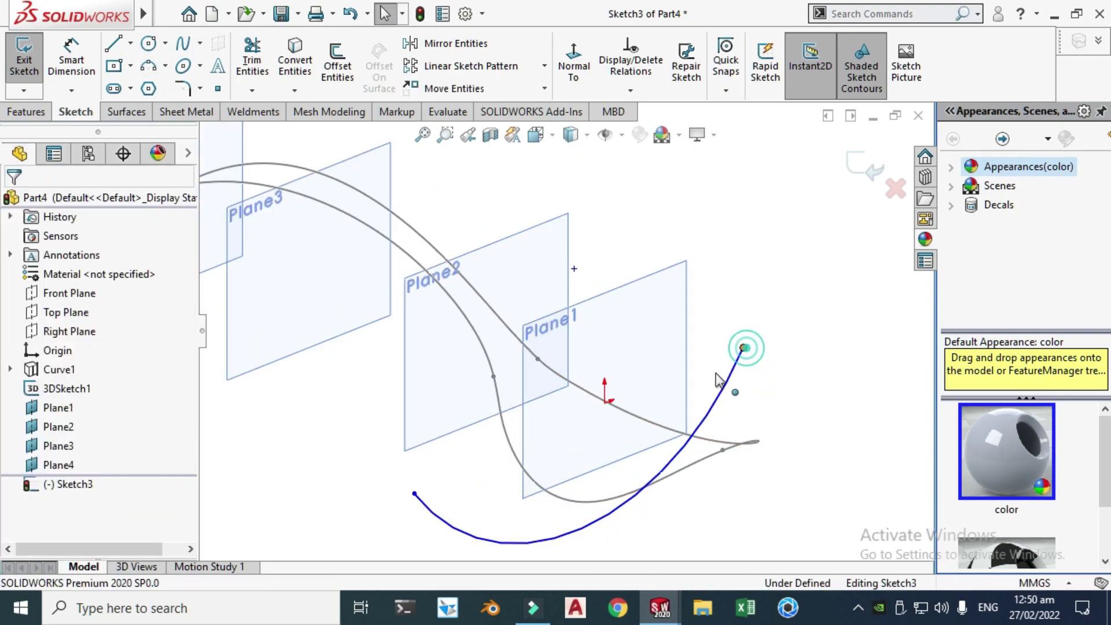
left_click(684, 433)
left_click(685, 439, "ctrl")
left_click(735, 351)
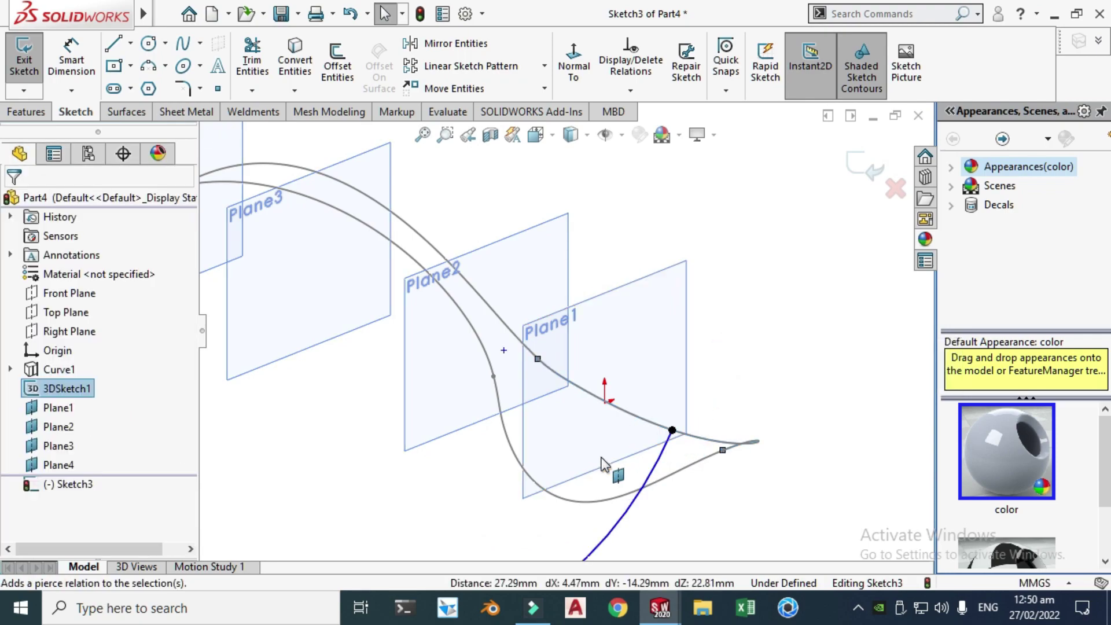
middle_click_drag(608, 464, 502, 463)
left_click(437, 473)
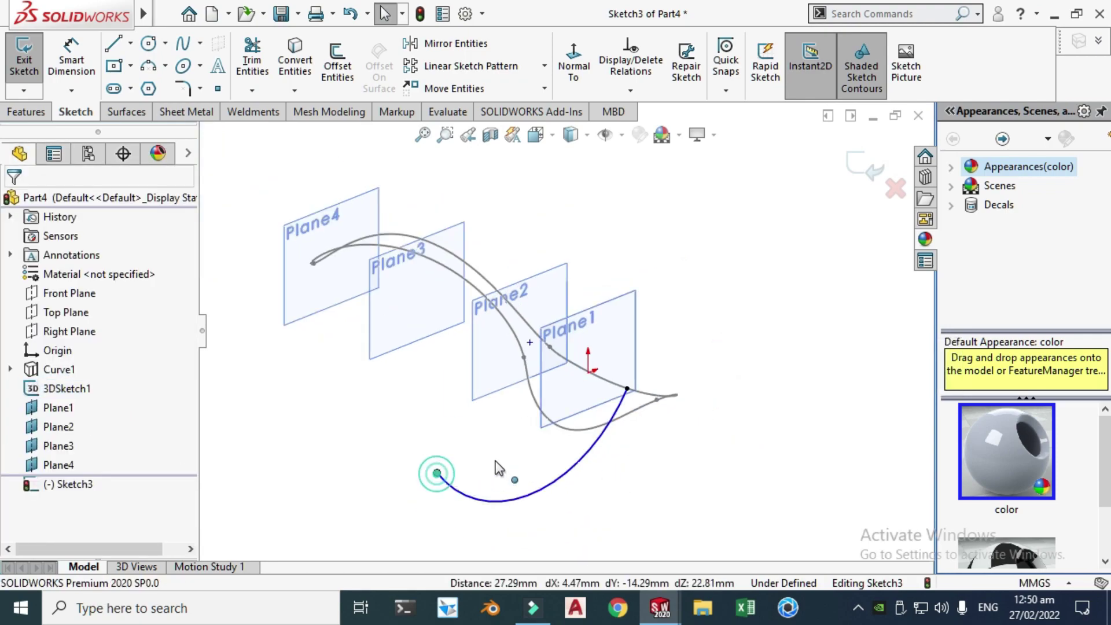
left_click(562, 427, "ctrl")
left_click(615, 368)
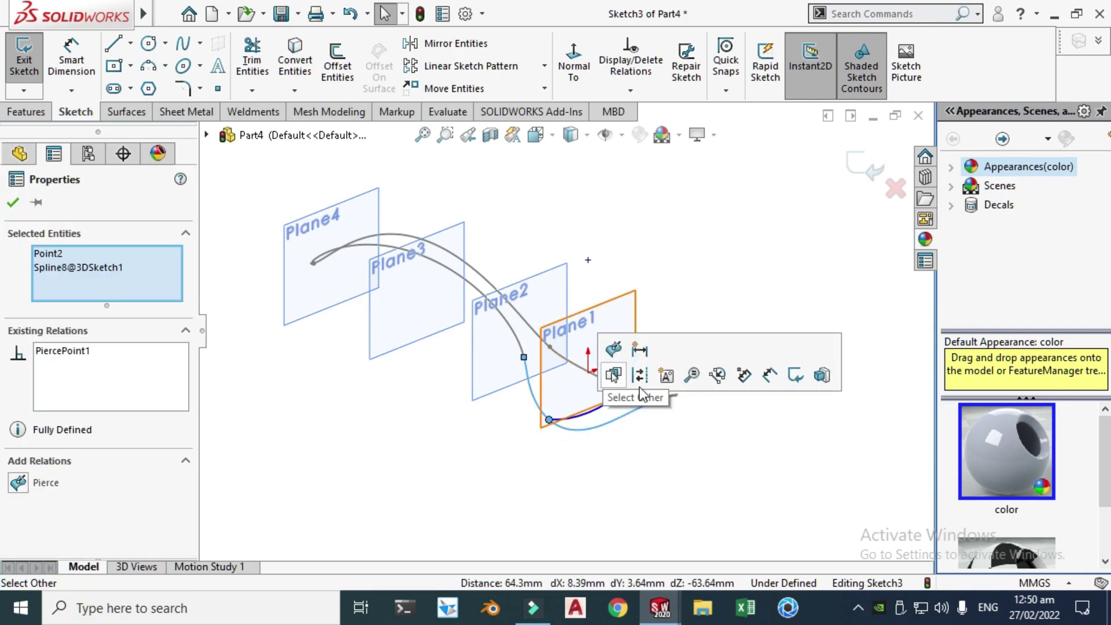
scroll(693, 387, "down", 3)
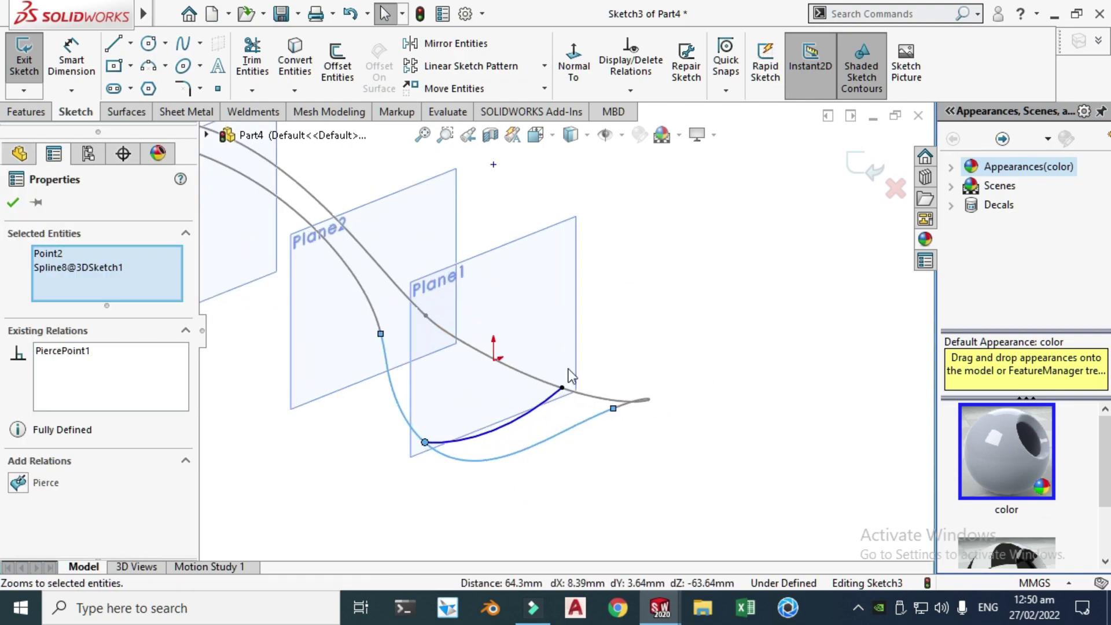
- Dimension the bowl arc's radius as 25 mm and finish the sketch
left_click(72, 59)
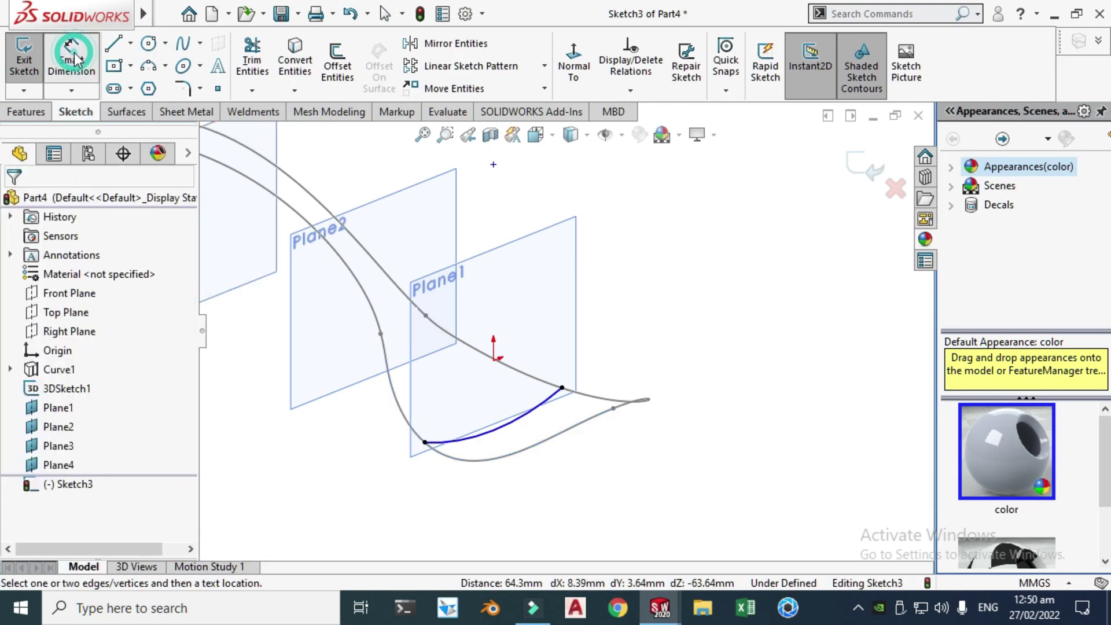
left_click(507, 441)
left_click(679, 470)
type("2")
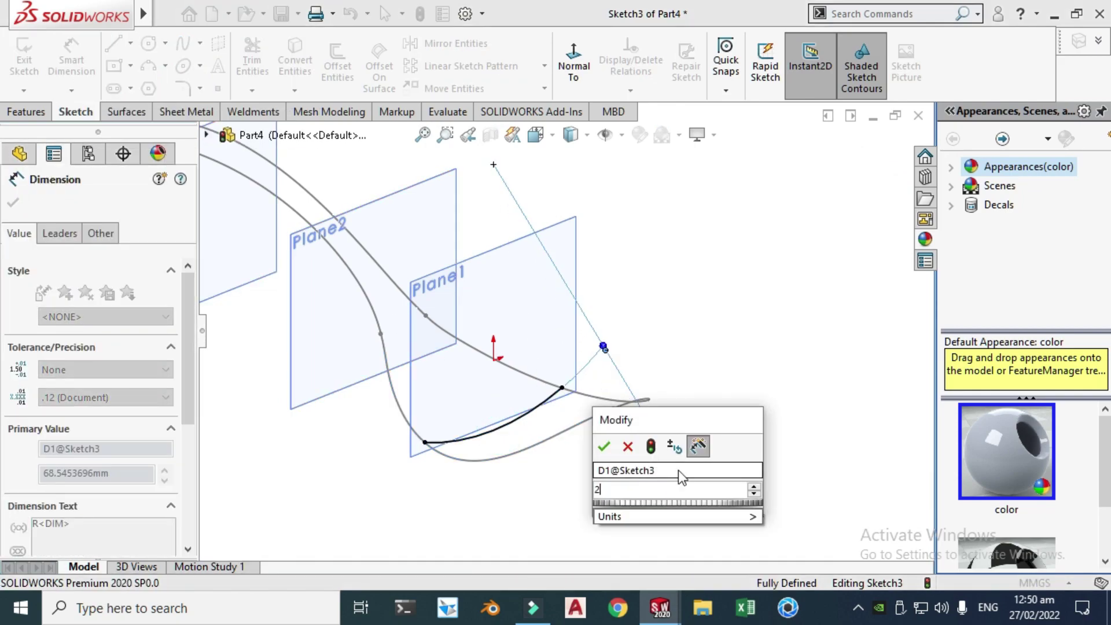
type("5")
key("Return")
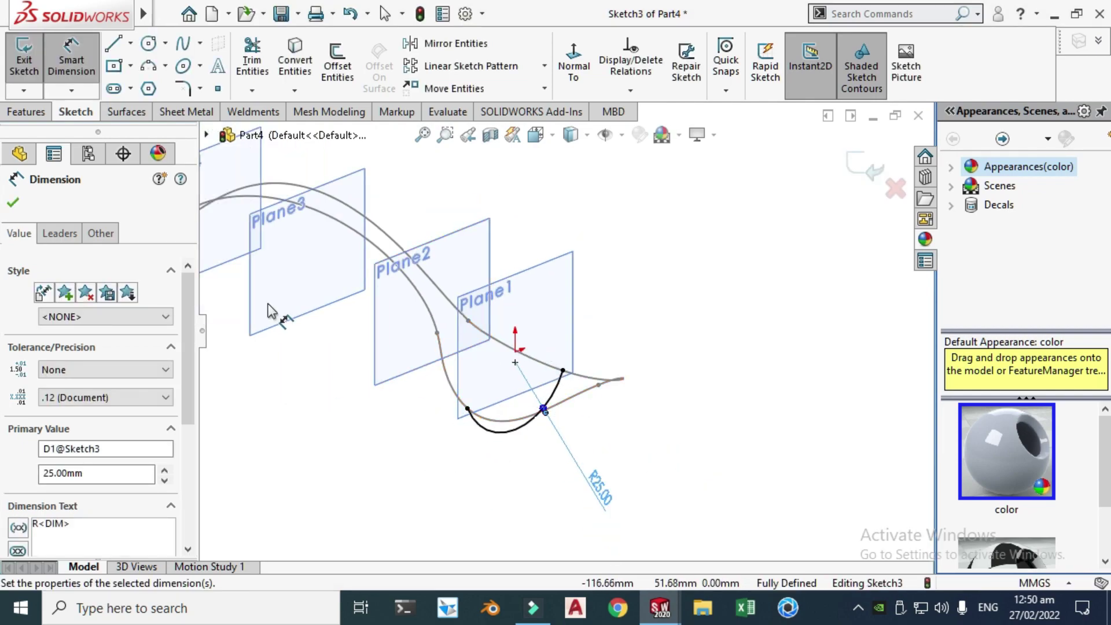
left_click(27, 208)
left_click(864, 165)
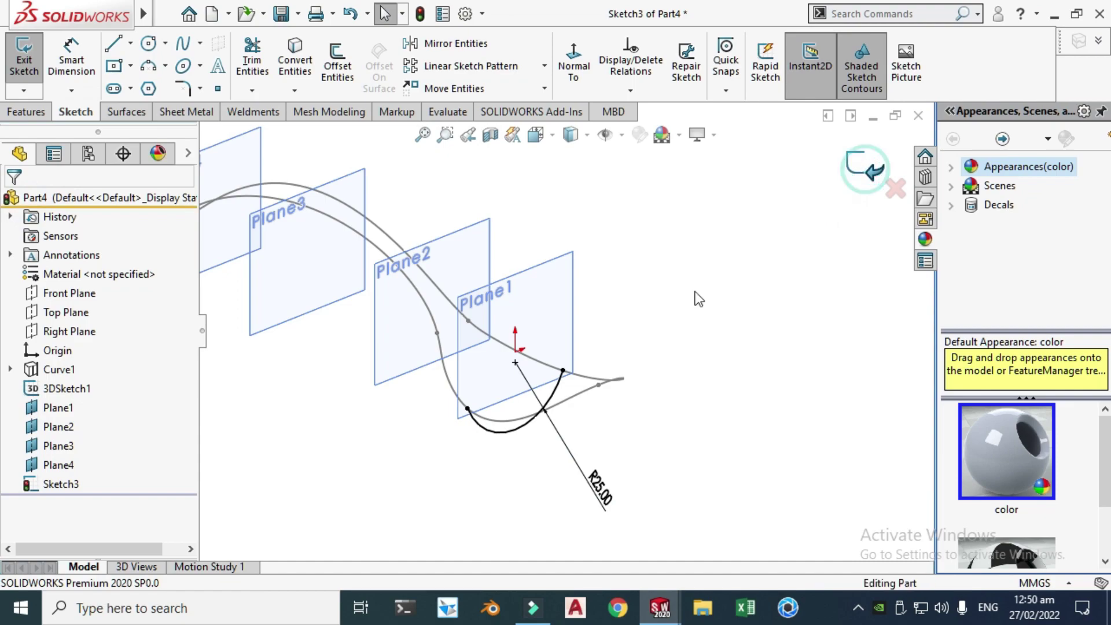
- Hide Plane1, and in a new sketch on Plane2 draw a three-point arc about 23 mm wide, bulging downward
right_click(565, 284)
left_click(628, 259)
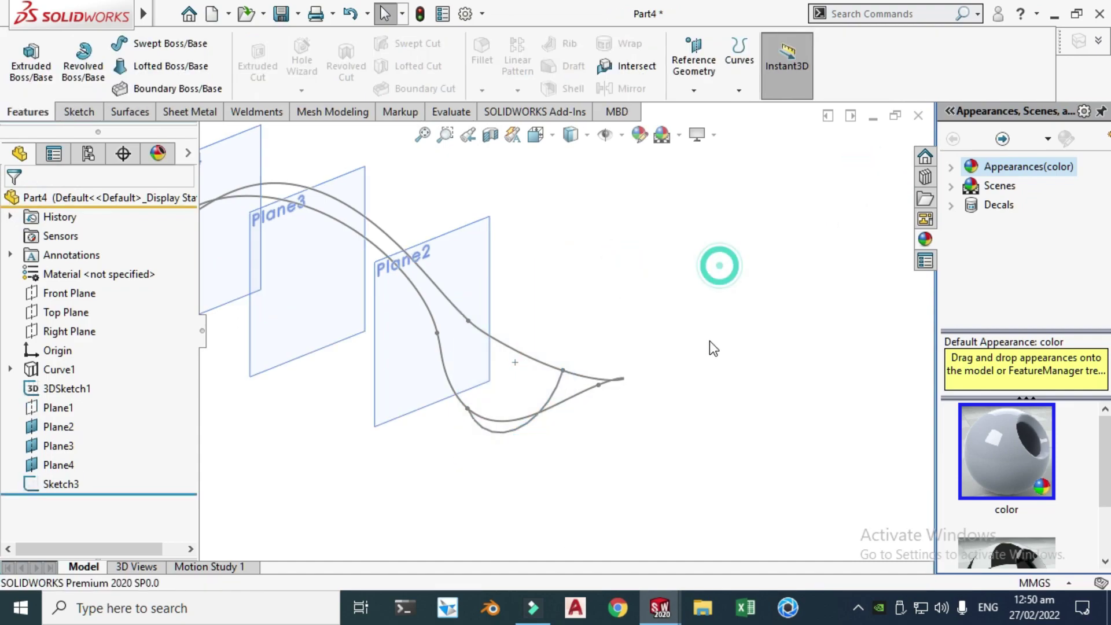
left_click(503, 314)
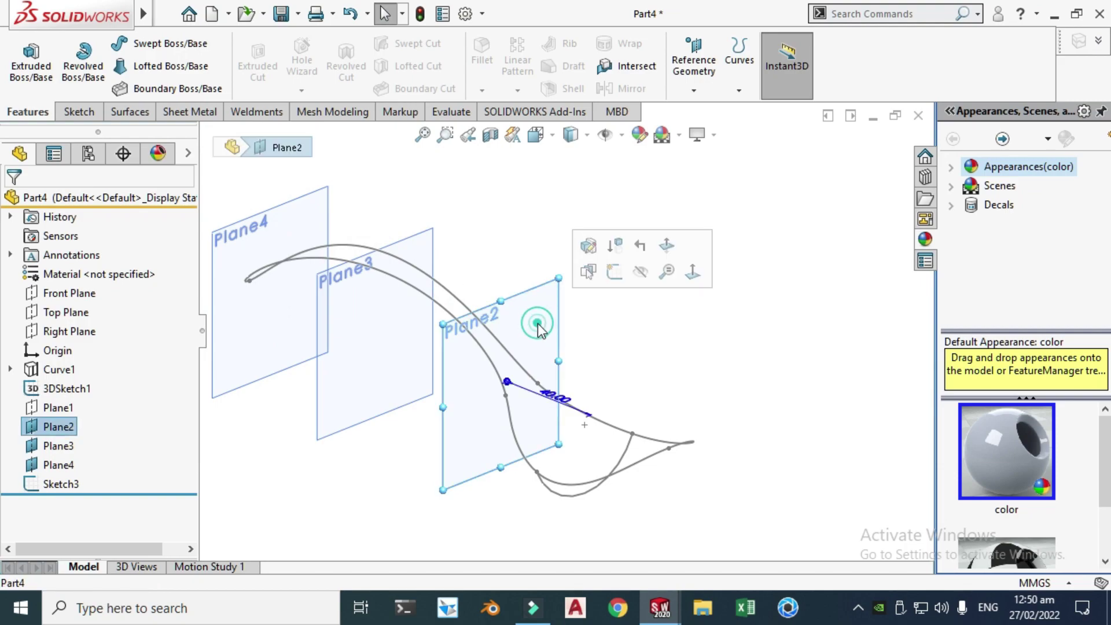
left_click(614, 277)
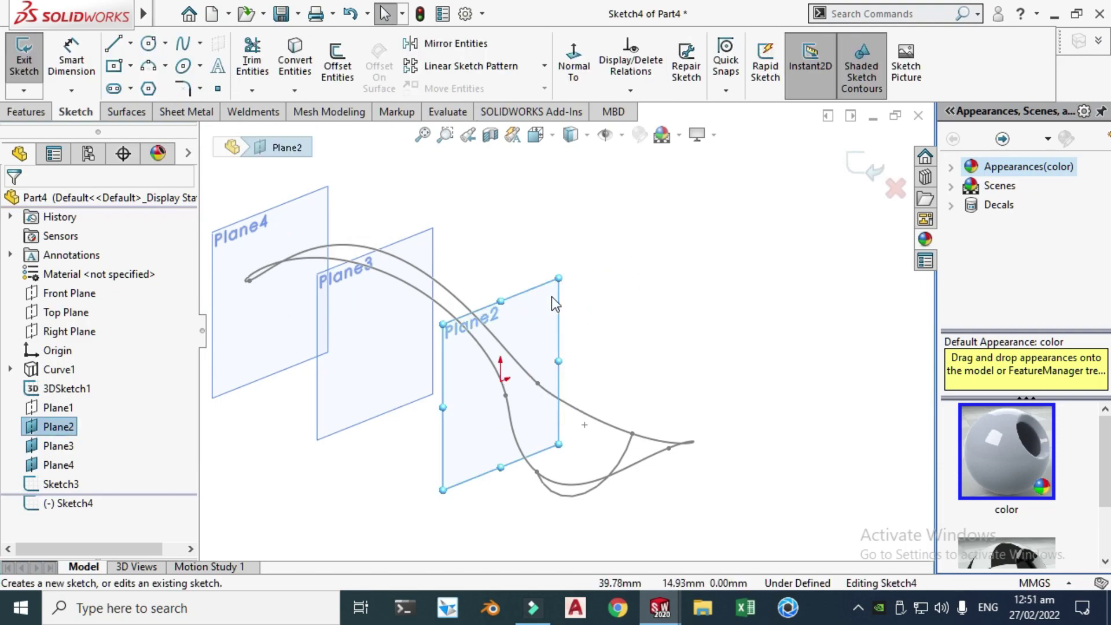
left_click(167, 72)
left_click(184, 128)
scroll(614, 452, "down", 1)
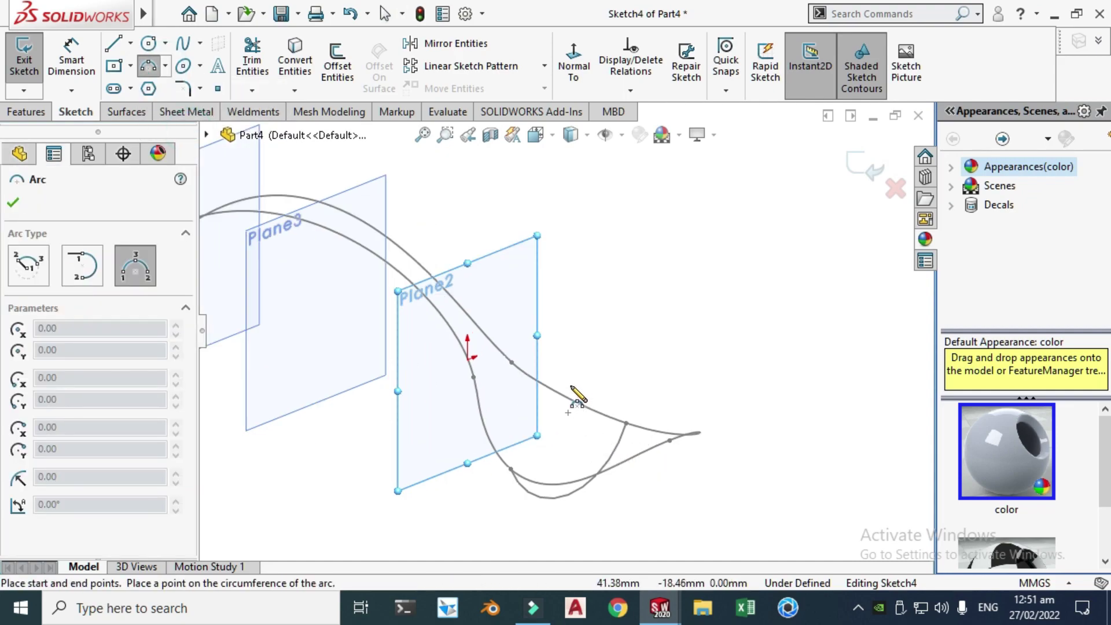
left_click(568, 378)
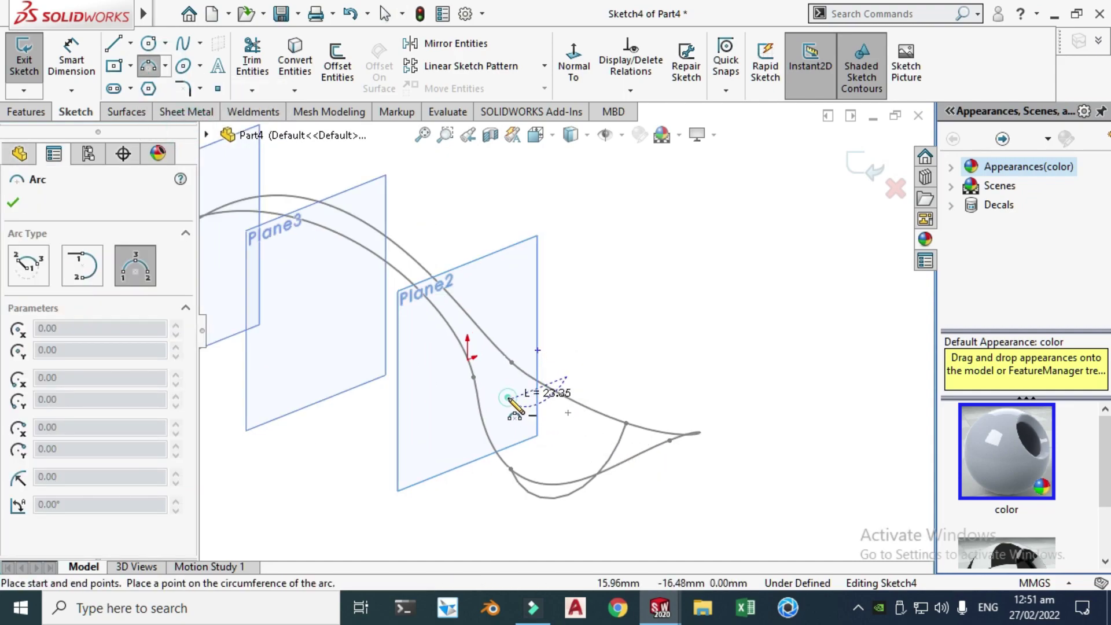
left_click(508, 400)
left_click(535, 410)
key("Escape")
- Try to add a pierce relation between one endpoint of the Plane2 arc and the bowl portion of the 3D sketch outline
scroll(550, 391, "down", 3)
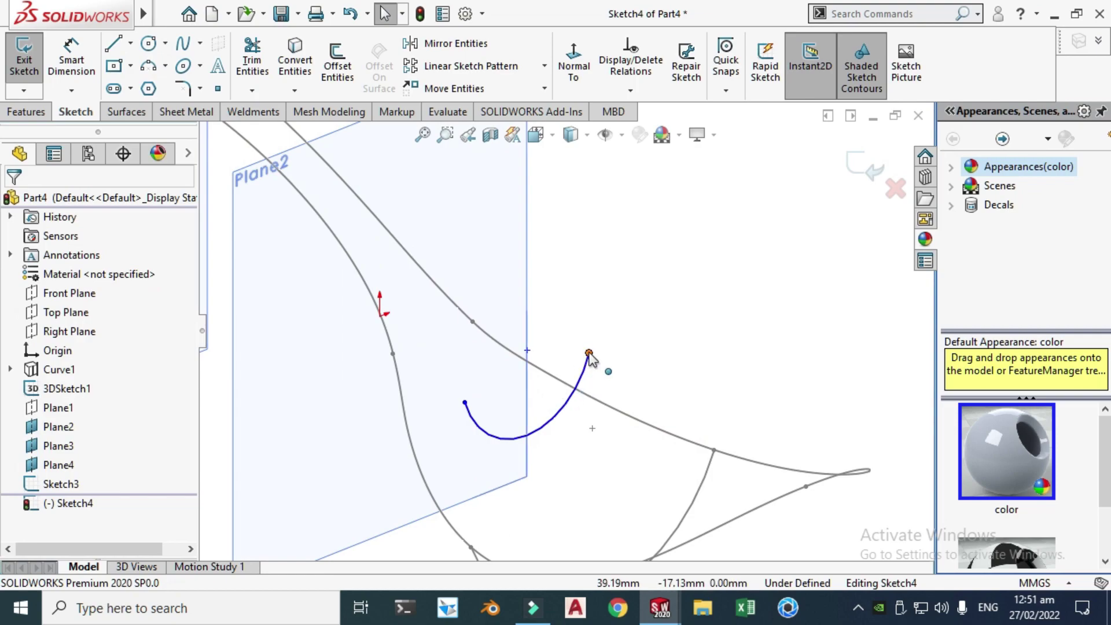
left_click(589, 354)
left_click(541, 363, "ctrl")
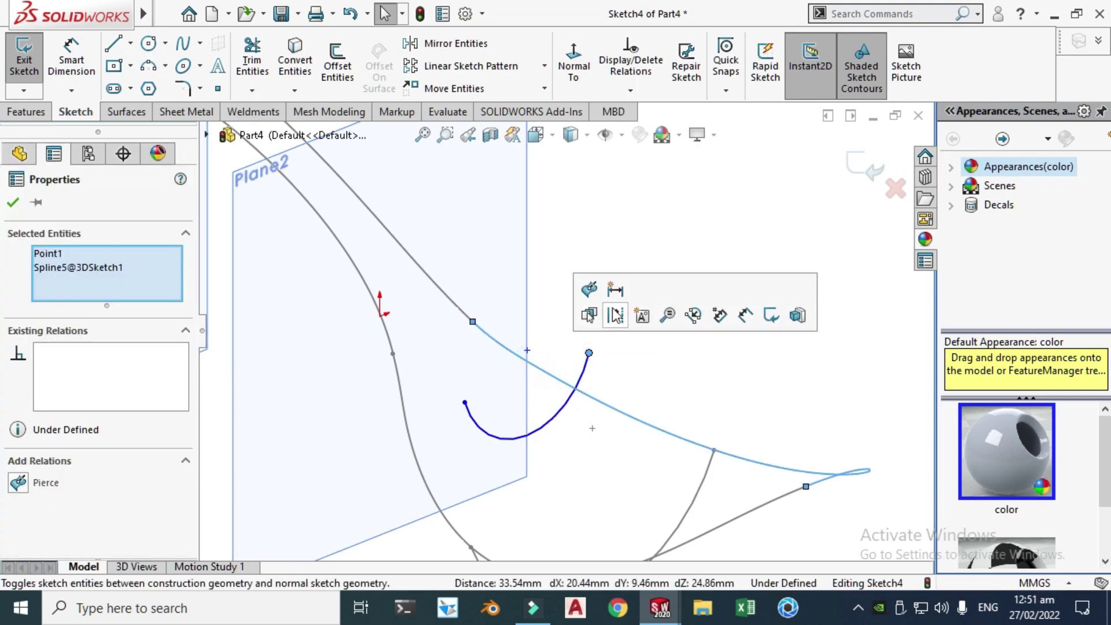
left_click(590, 290)
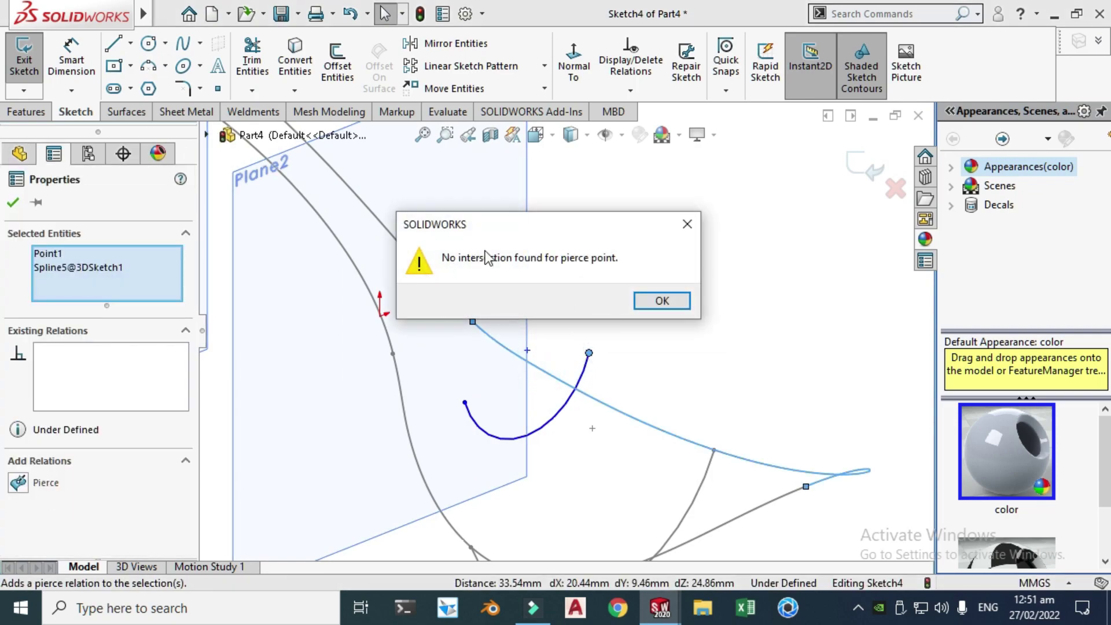
left_click(660, 300)
left_click(451, 273)
- Add pierce relations between the Plane2 arc's two endpoints and the opposite handle splines of the 3D sketch
scroll(585, 338, "down", 1)
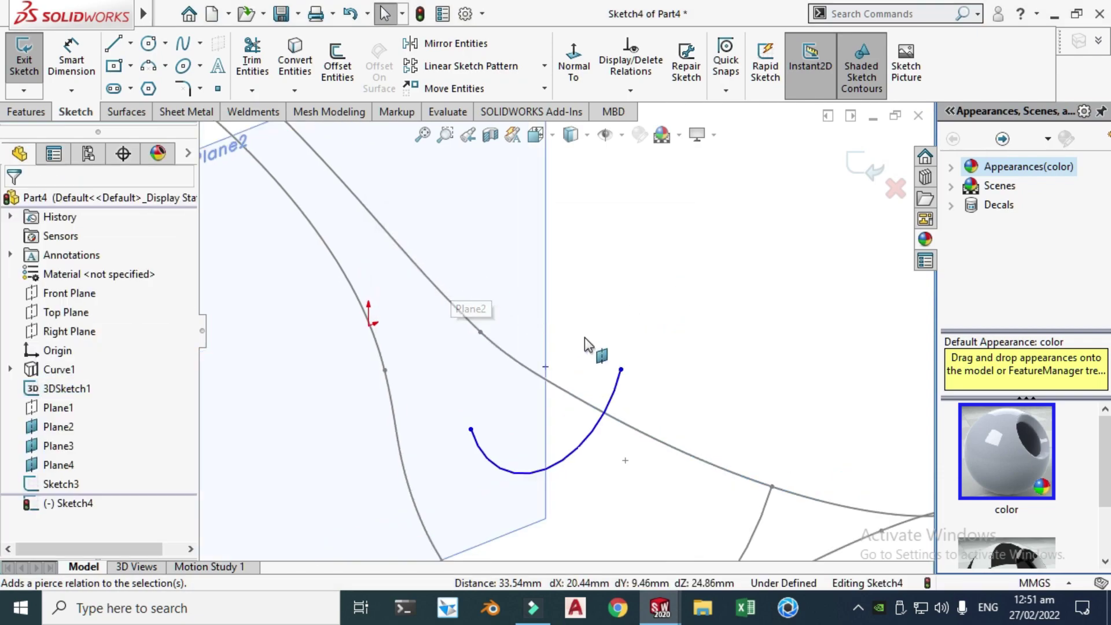
left_click(621, 369)
left_click(447, 295, "ctrl")
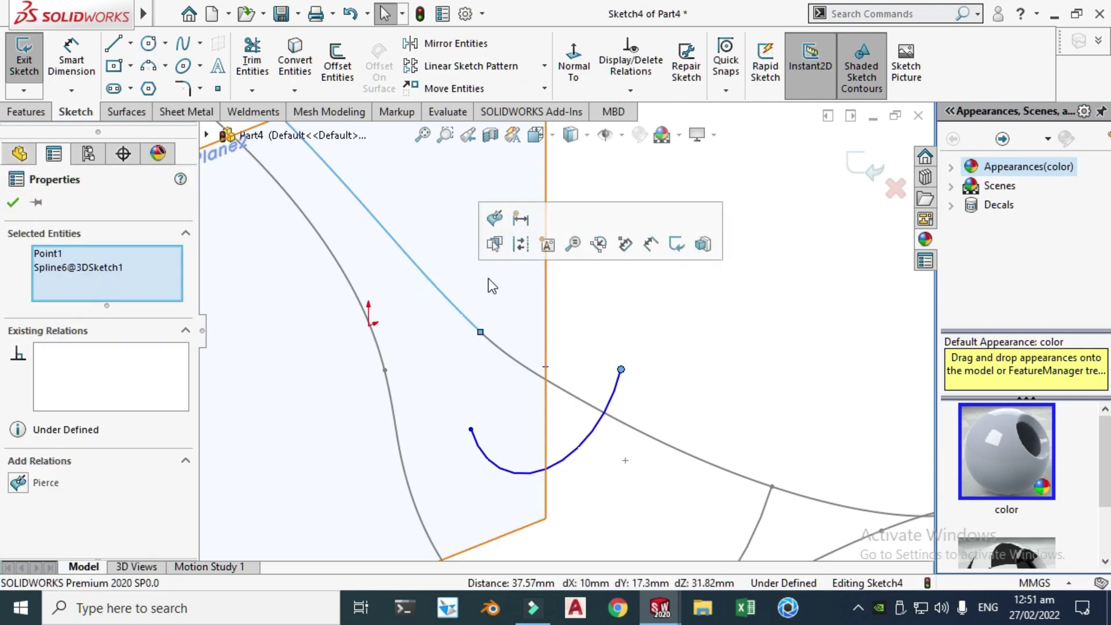
left_click(497, 225)
middle_click_drag(497, 226, 426, 318)
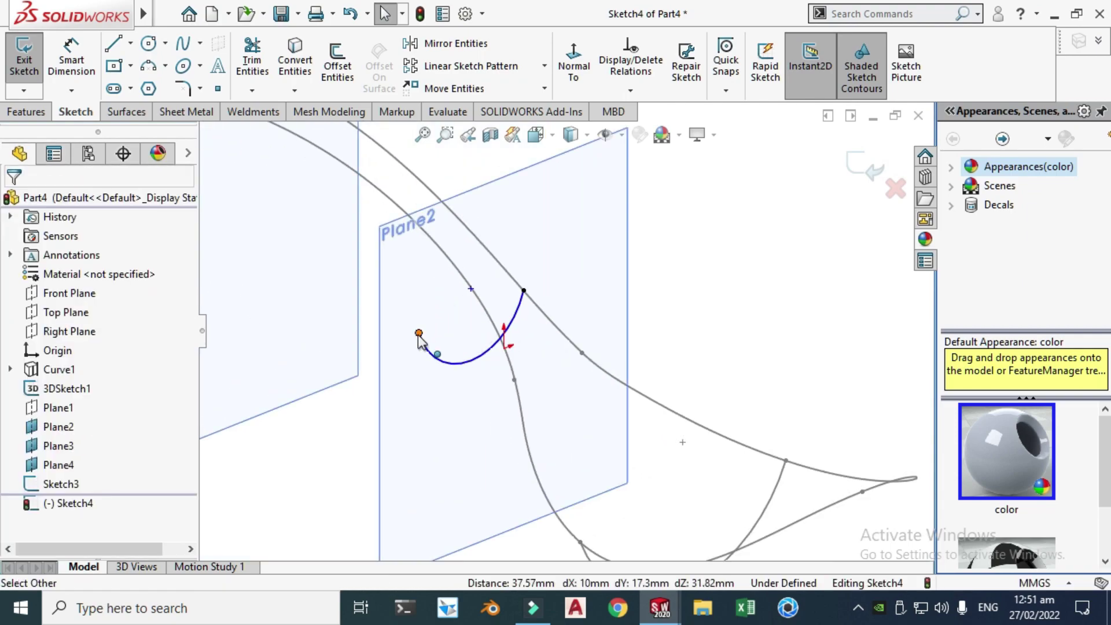
left_click(419, 334)
left_click(478, 298, "ctrl")
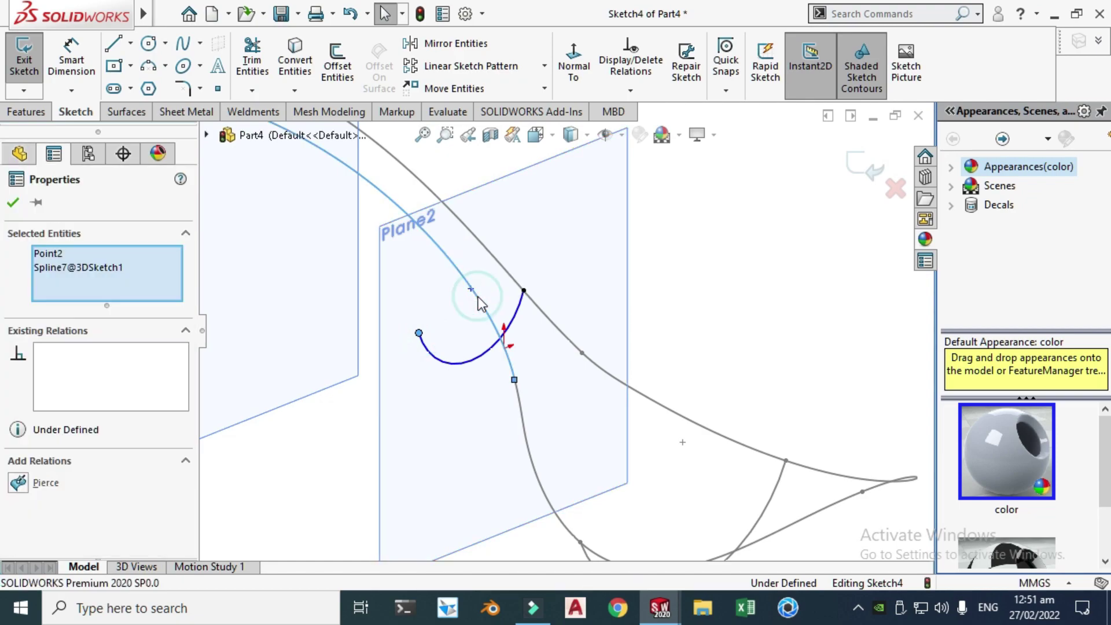
left_click(529, 221)
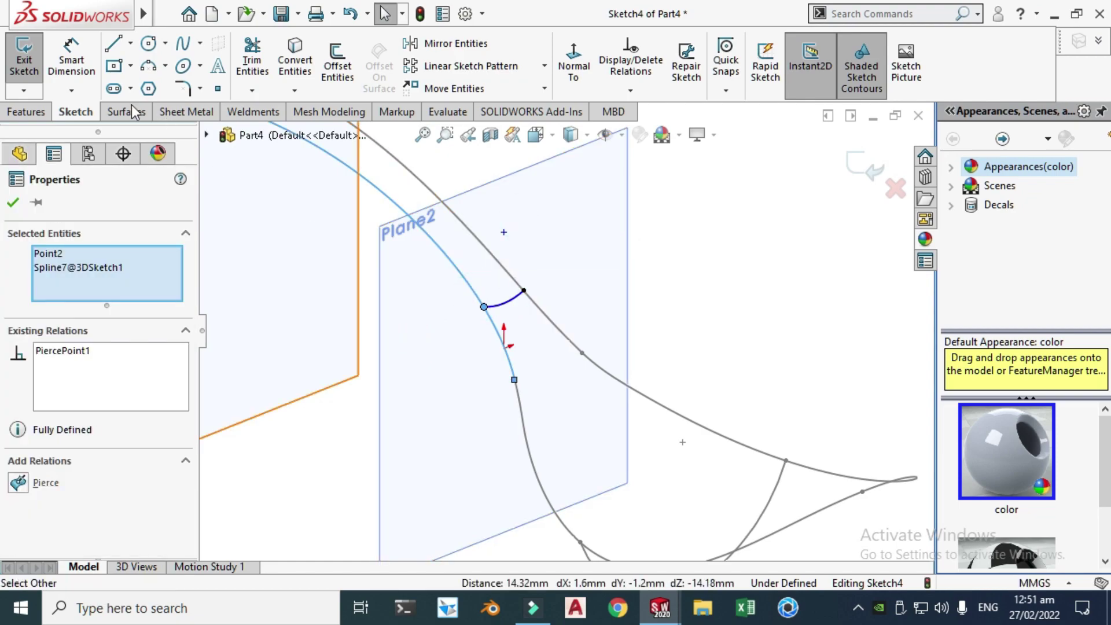
- Dimension the Plane2 arc's radius as 7 mm and finish the sketch
key("d")
left_click(505, 309)
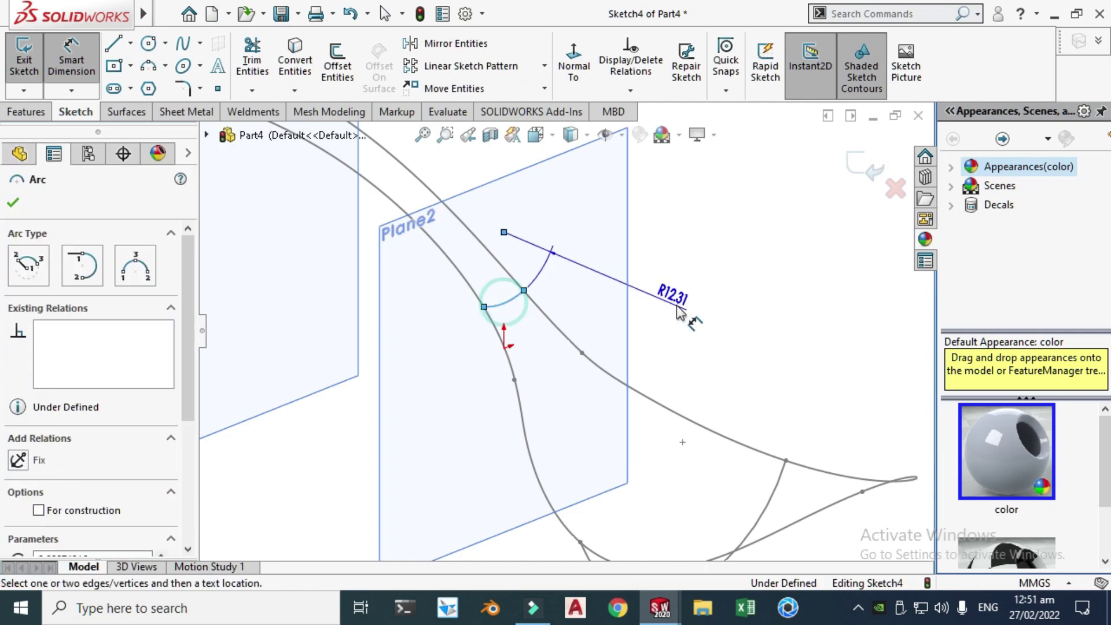
left_click(689, 315)
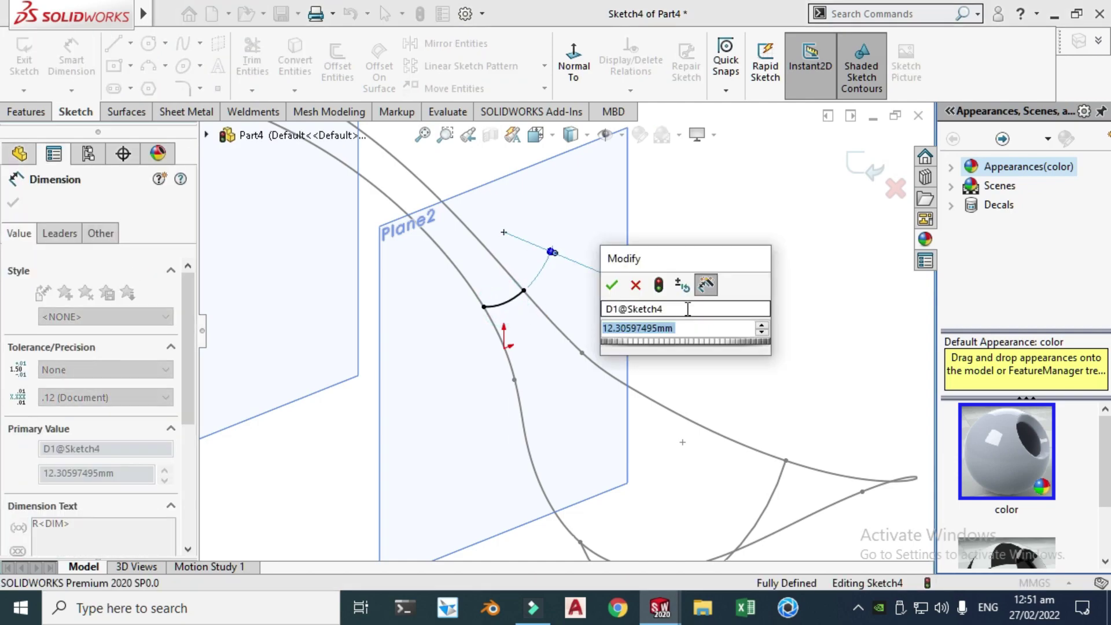
key("Escape")
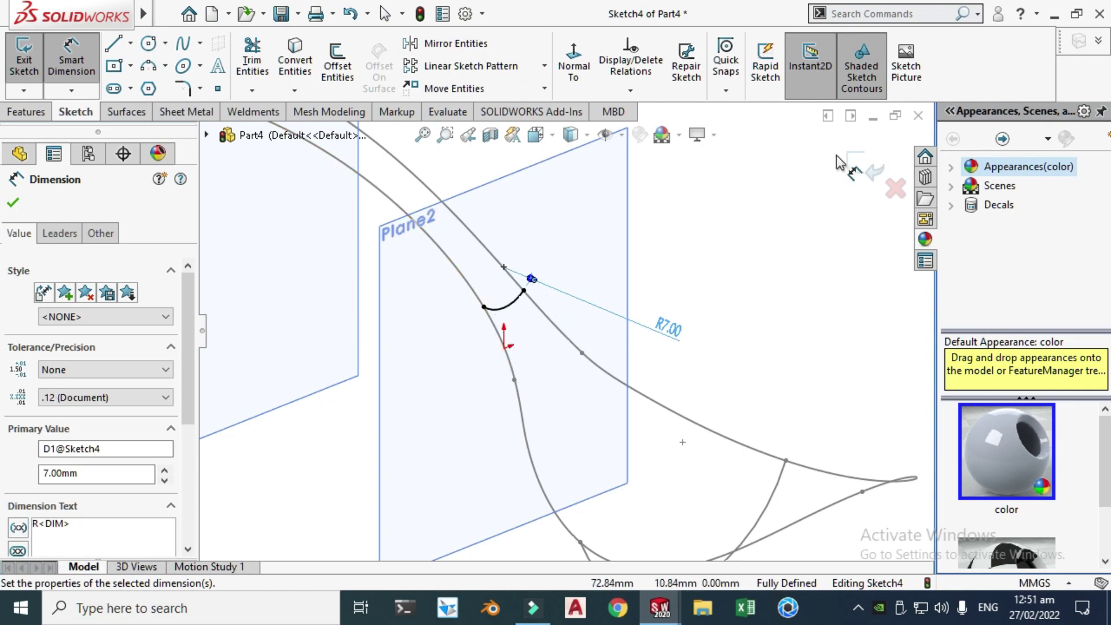
left_click(855, 169)
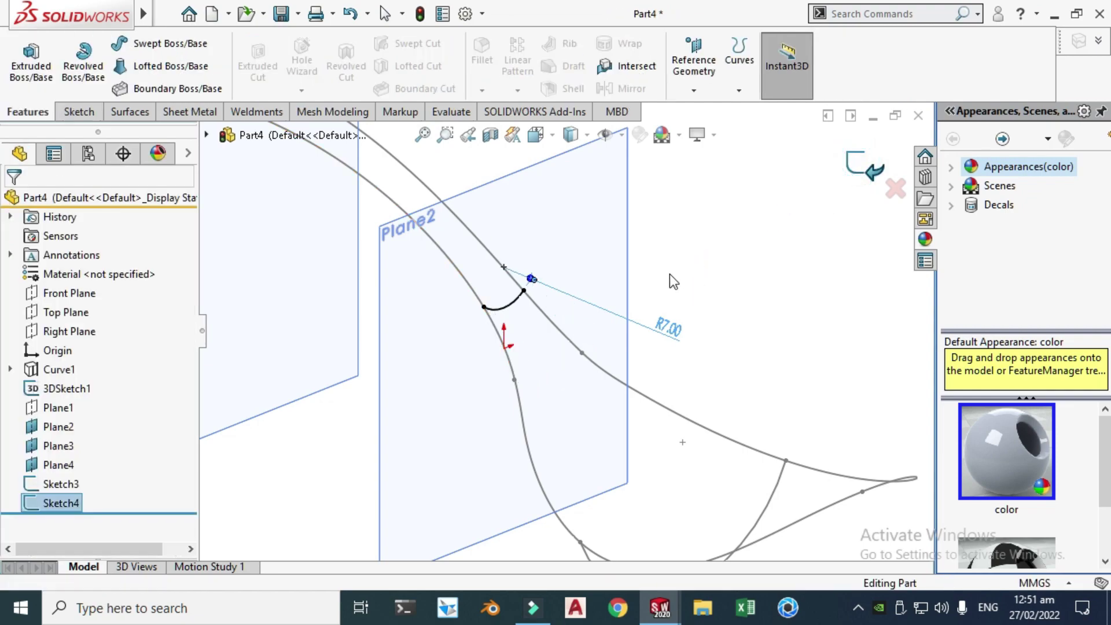
- Hide Plane2, and in a new sketch on Plane3 draw a small three-point arc bulging downward above the handle curves
right_click(581, 250)
left_click(645, 216)
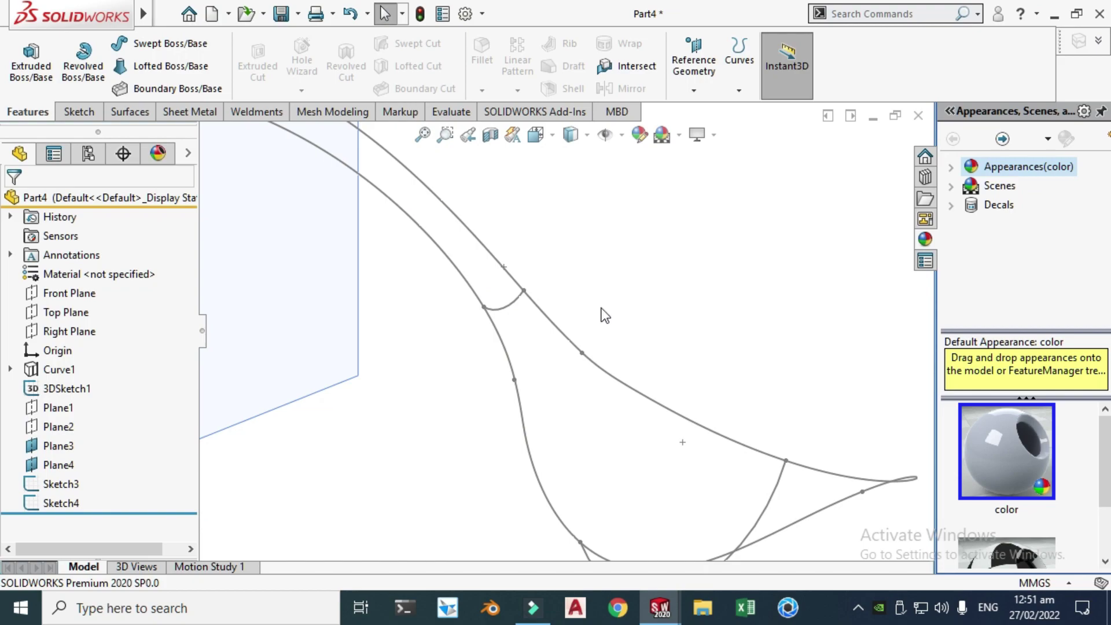
scroll(605, 315, "up", 5)
scroll(442, 234, "down", 3)
scroll(441, 260, "down", 2)
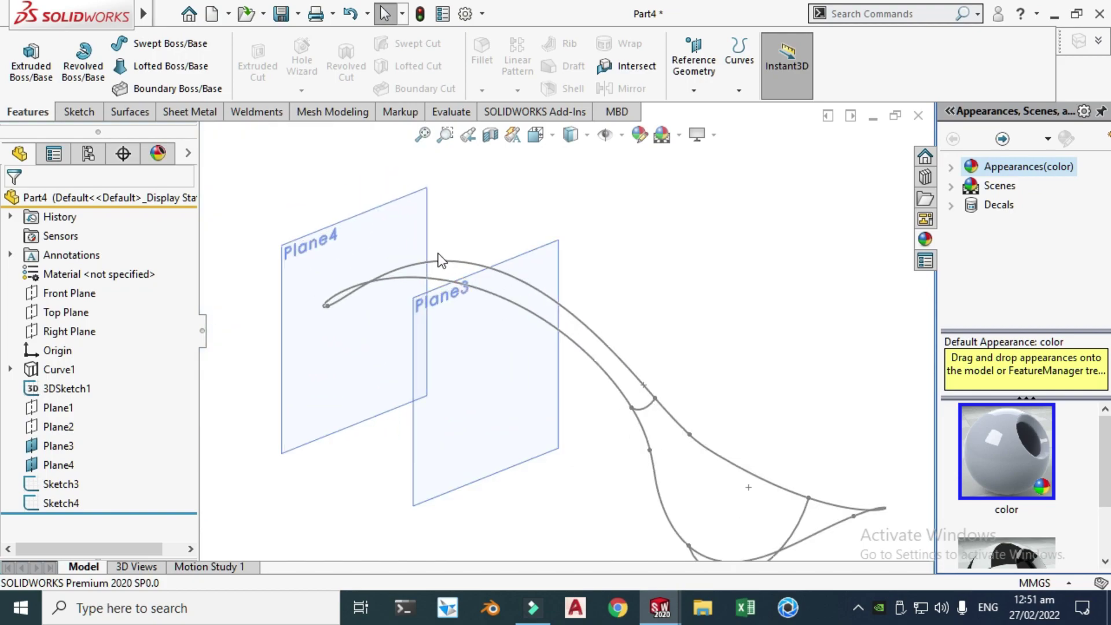
left_click(554, 261)
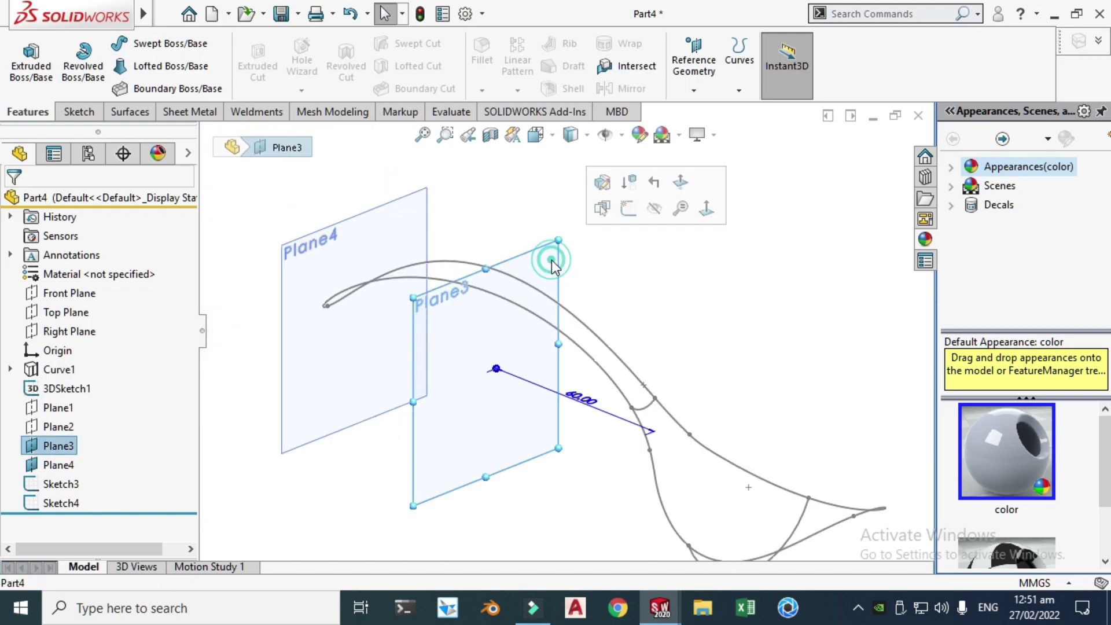
left_click(628, 208)
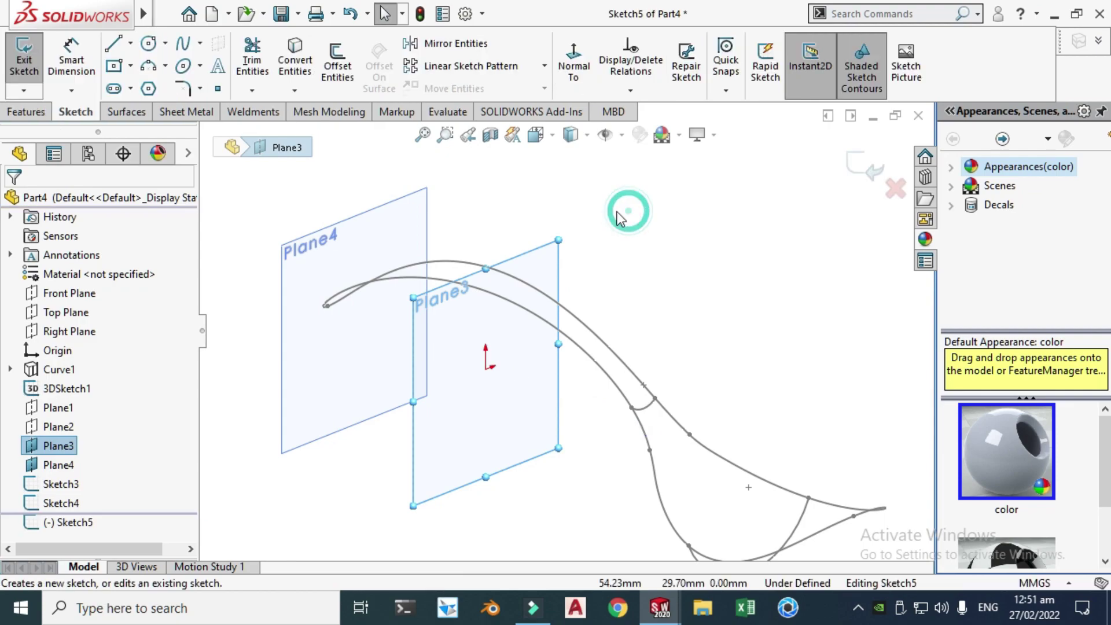
left_click(167, 74)
left_click(186, 130)
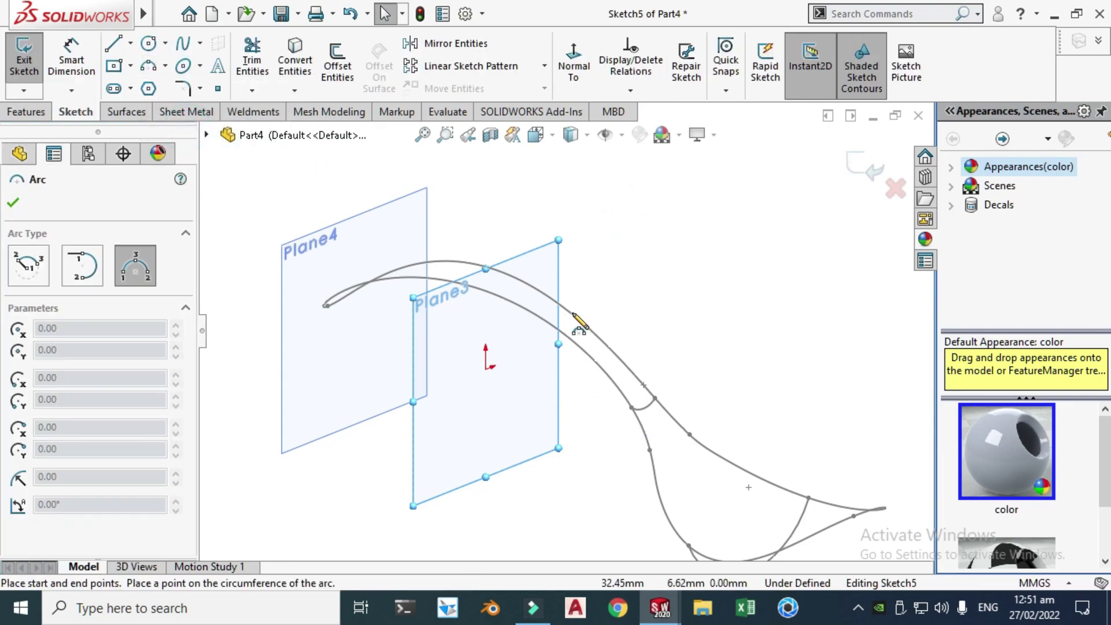
left_click(657, 231)
left_click(602, 253)
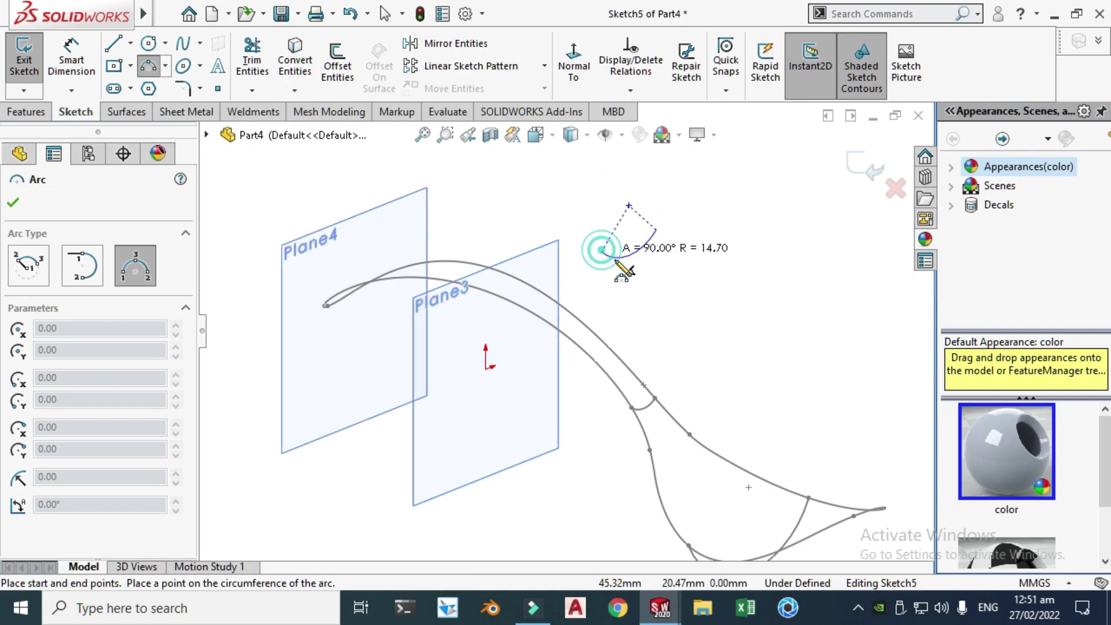
left_click(629, 266)
key("Escape")
- Add pierce relations between the Plane3 arc's two endpoints and the opposite handle splines of the 3D sketch
scroll(598, 242, "up", 2)
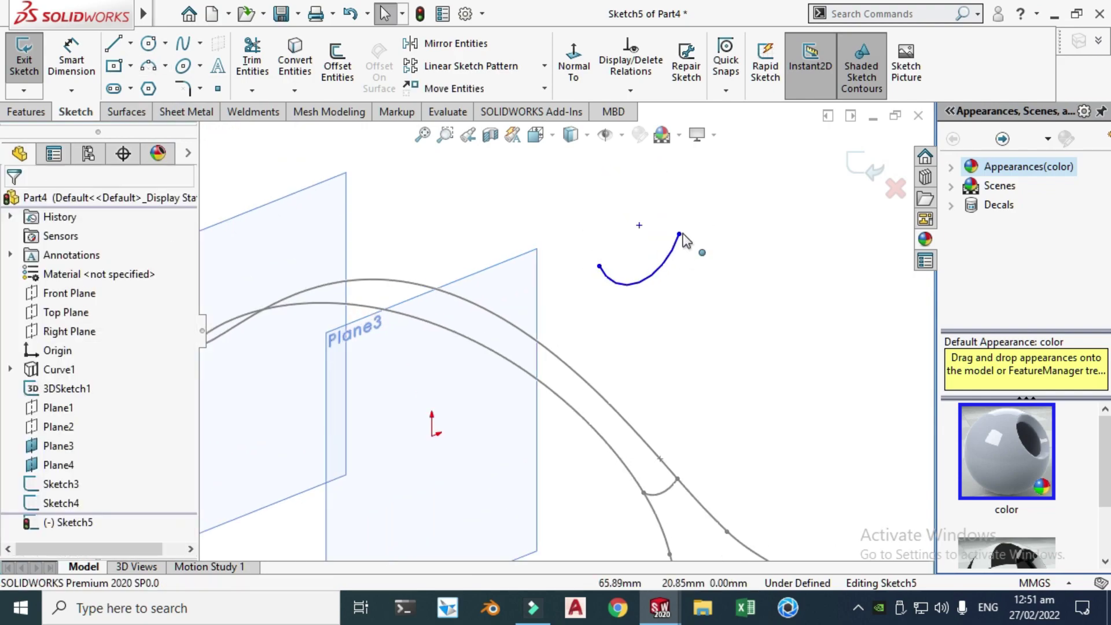
left_click(679, 234)
left_click(551, 355, "ctrl")
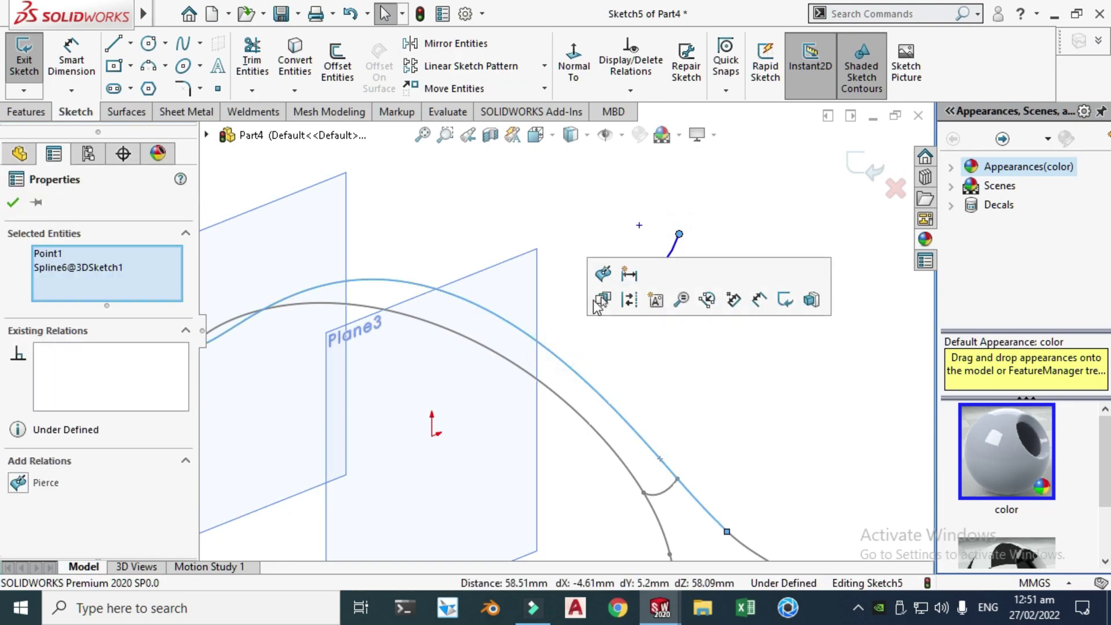
left_click(604, 274)
left_click(376, 328)
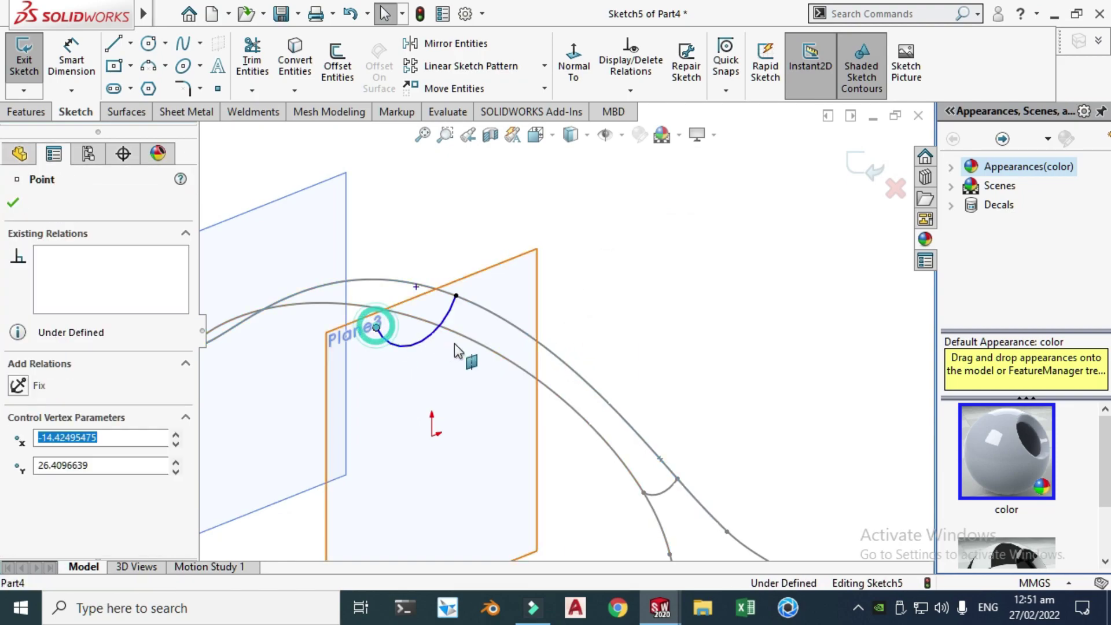
left_click(472, 302, "ctrl")
left_click(519, 258)
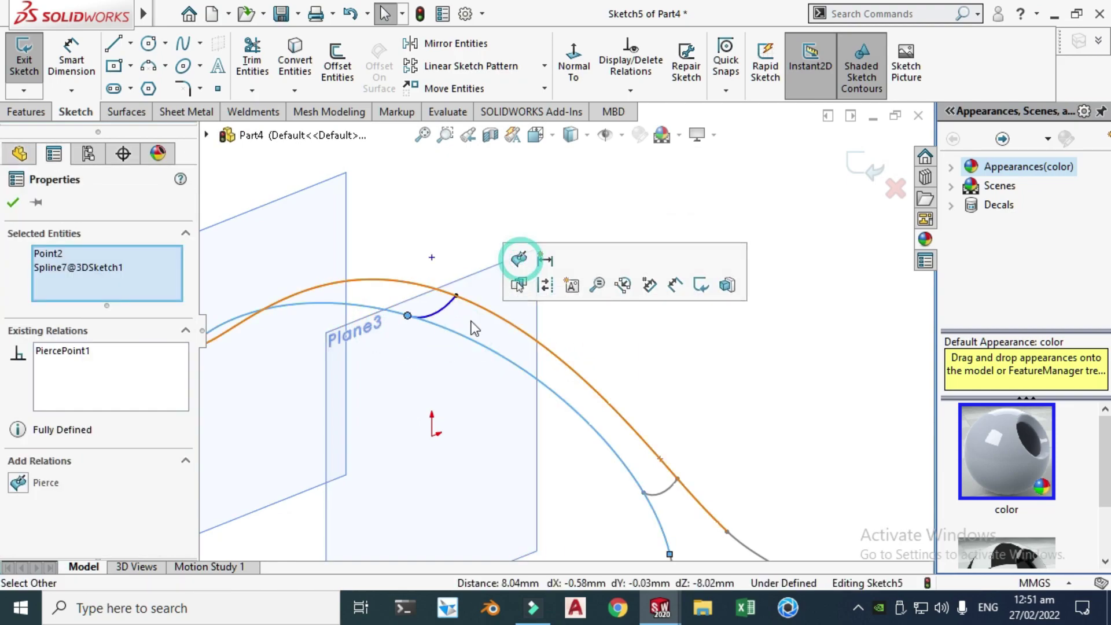
- Dimension the Plane3 arc's radius as 8 mm and finish the sketch
key("d")
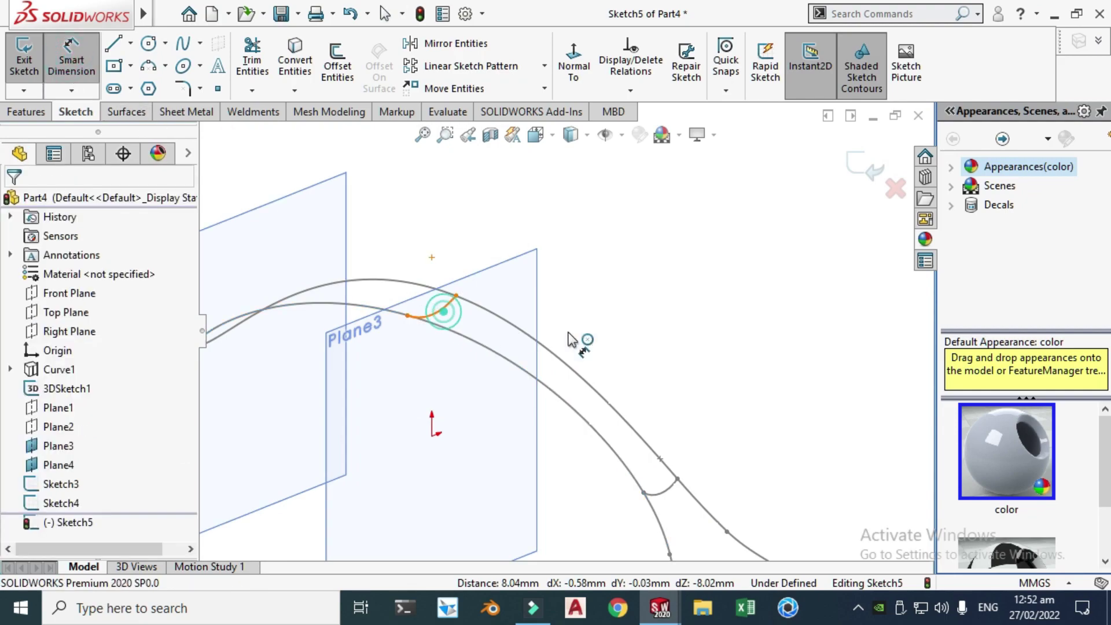
left_click(433, 311)
left_click(702, 316)
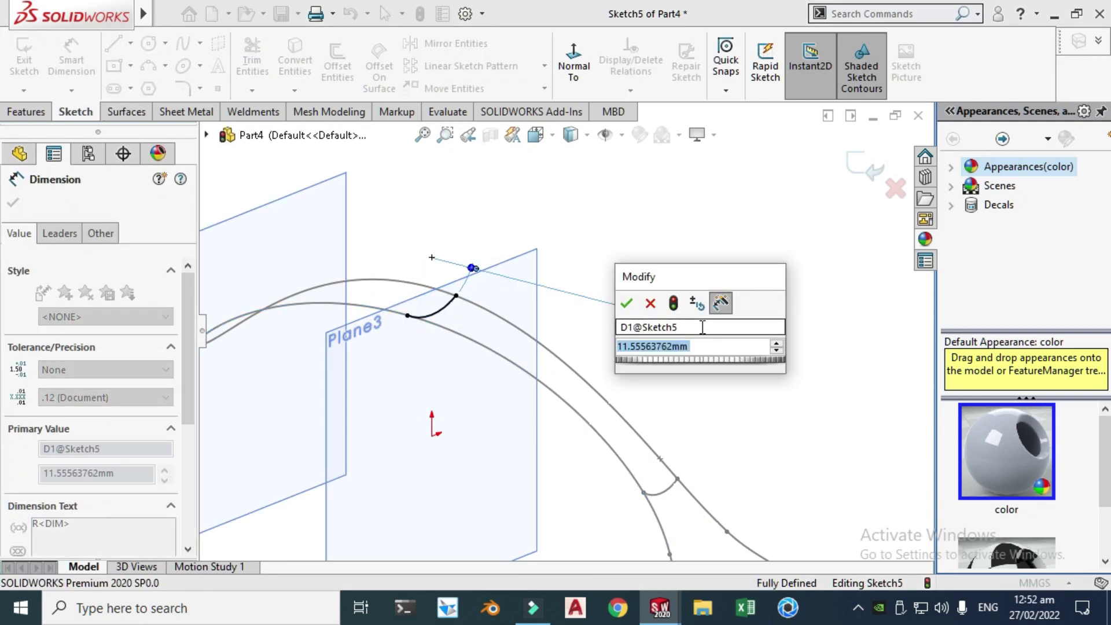
type("8")
key("Return")
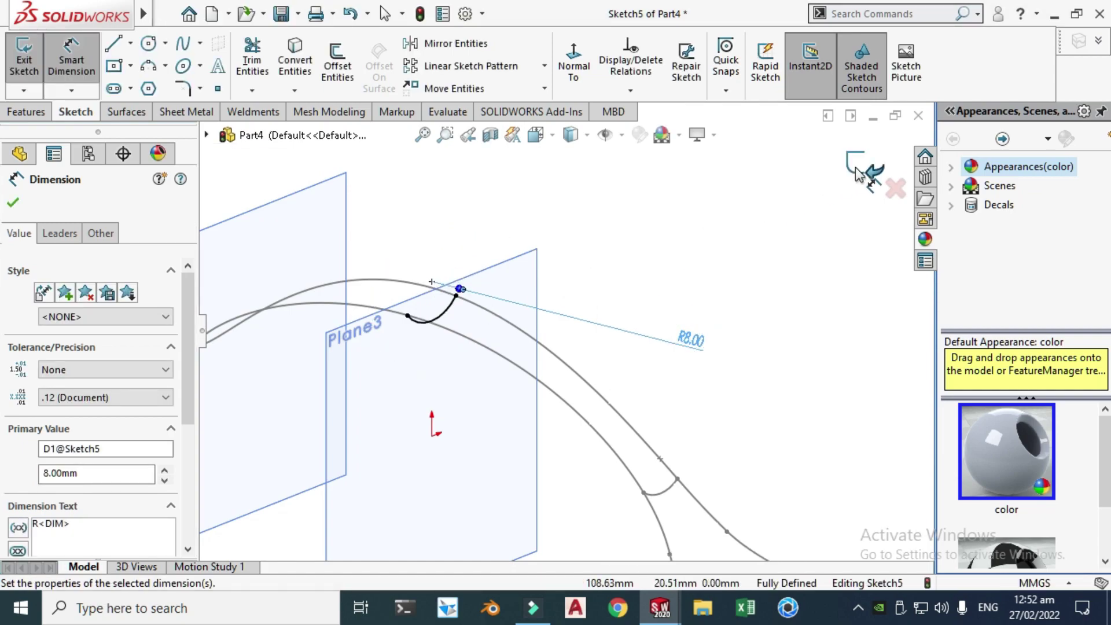
left_click(858, 173)
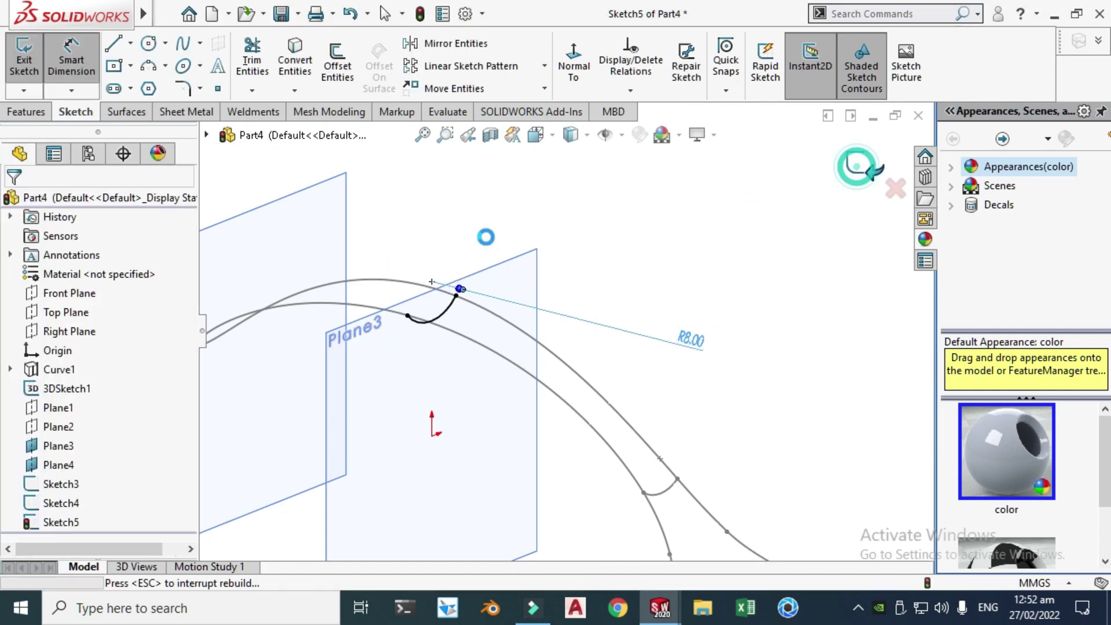
- Hide Plane3 and open a new sketch on Plane4 at the handle end
right_click(496, 408)
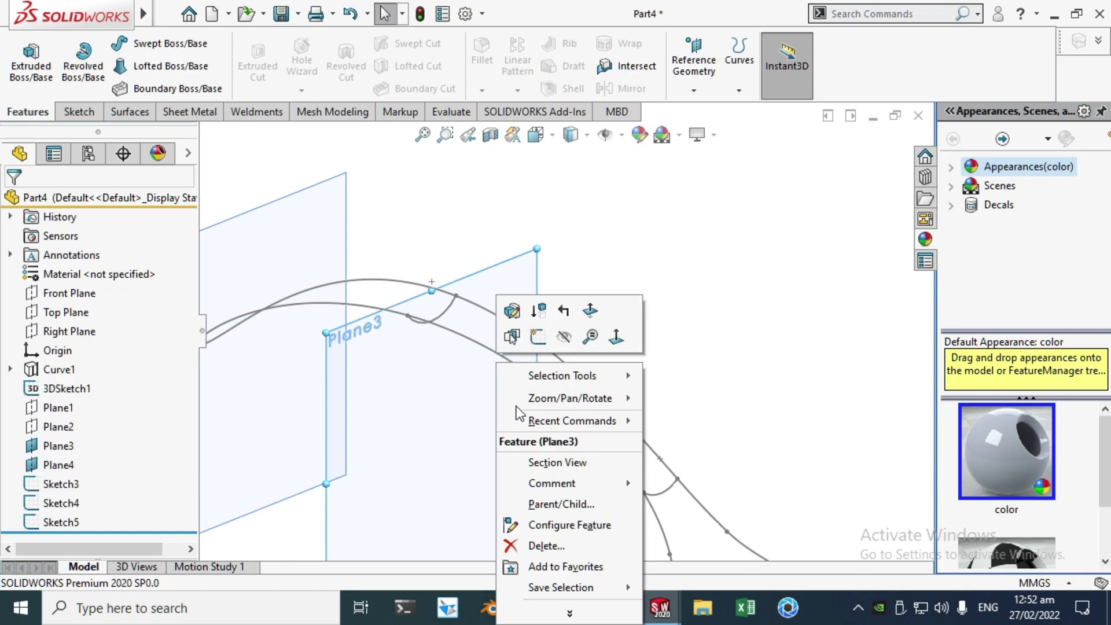
left_click(564, 338)
scroll(370, 293, "up", 3)
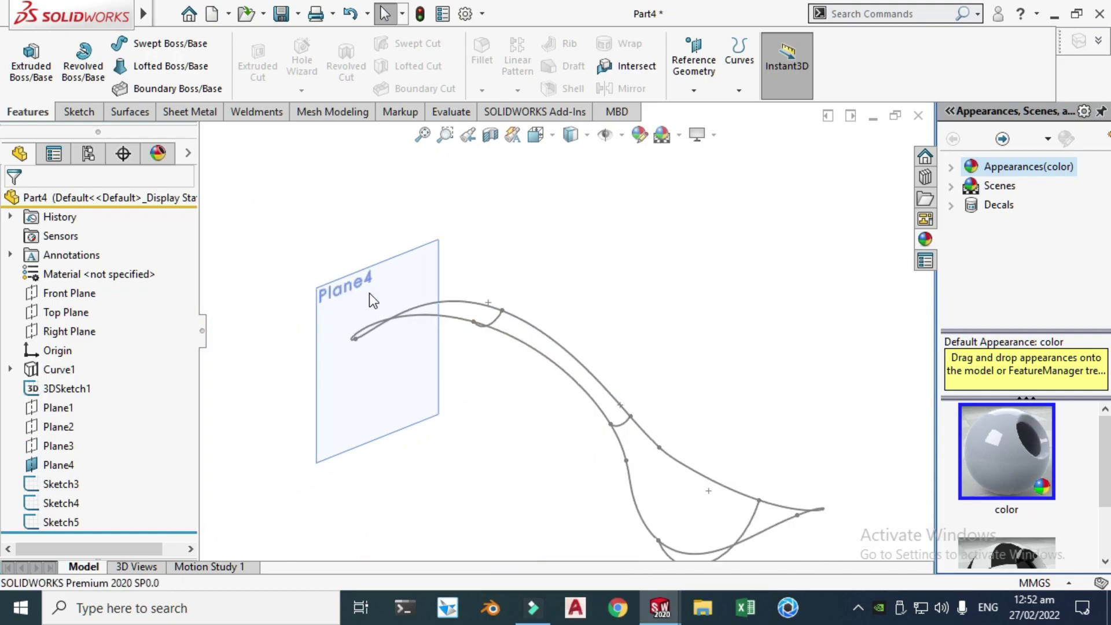
scroll(324, 283, "down", 4)
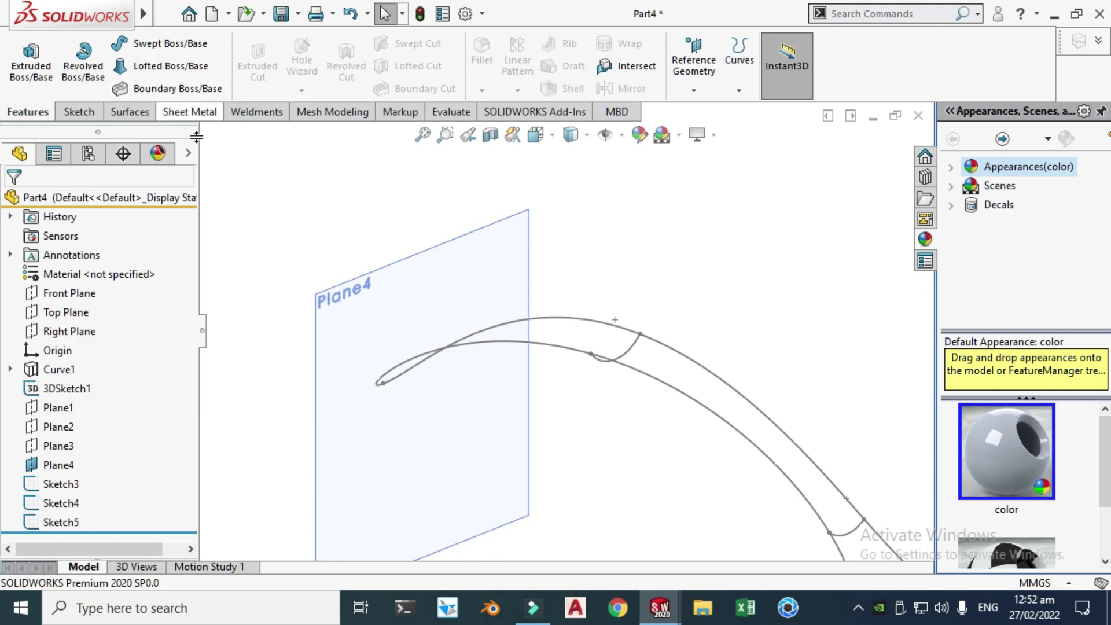
left_click(427, 292)
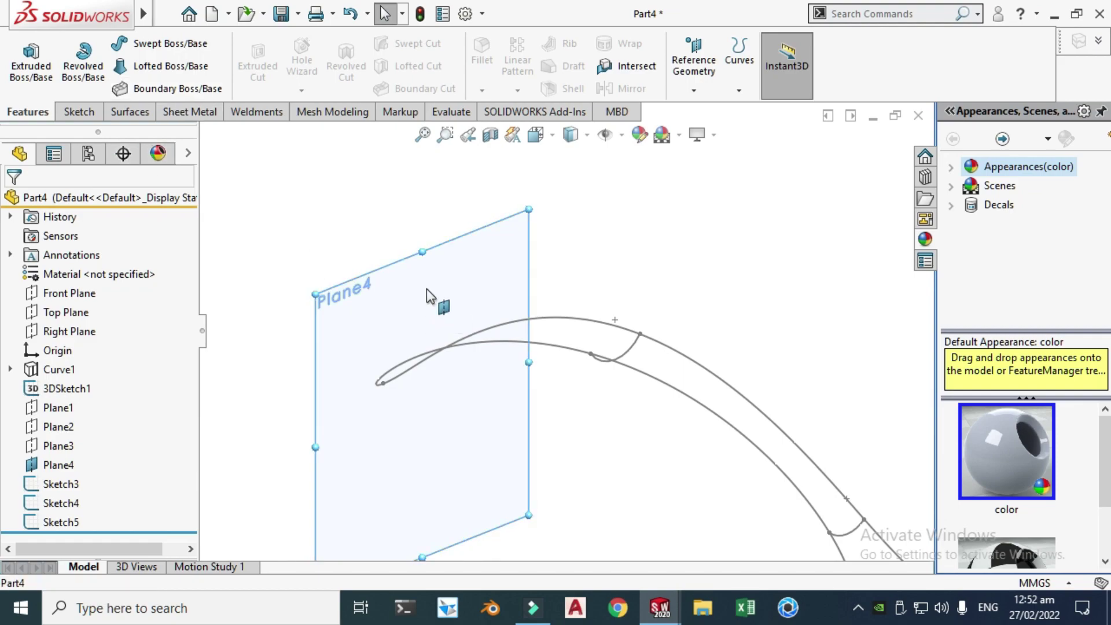
right_click(427, 292)
left_click(447, 269)
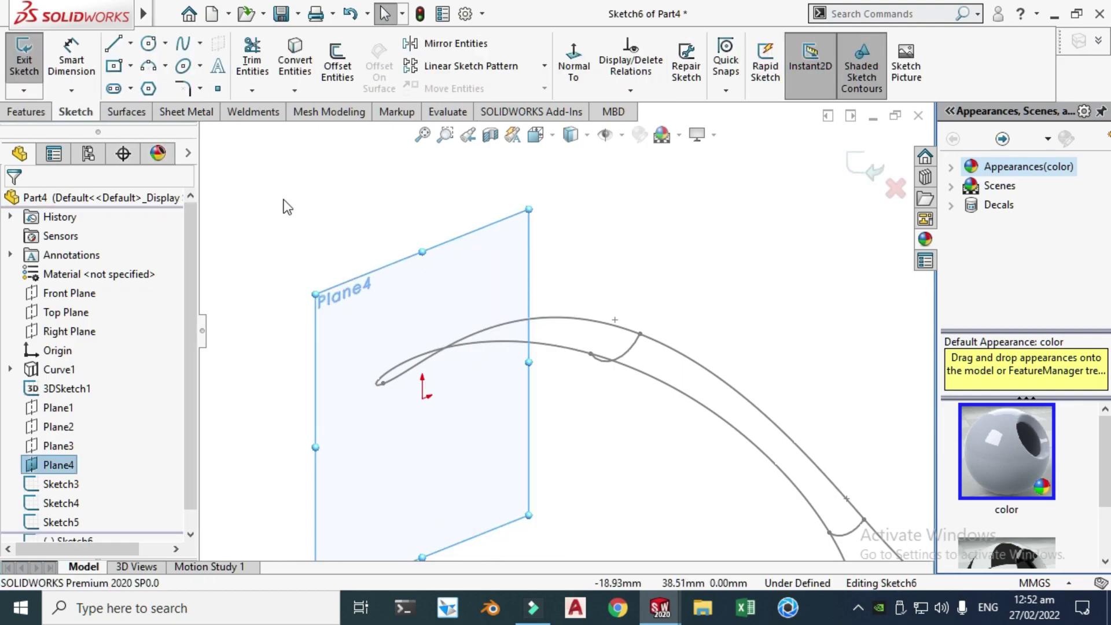
left_click(167, 66)
left_click(186, 127)
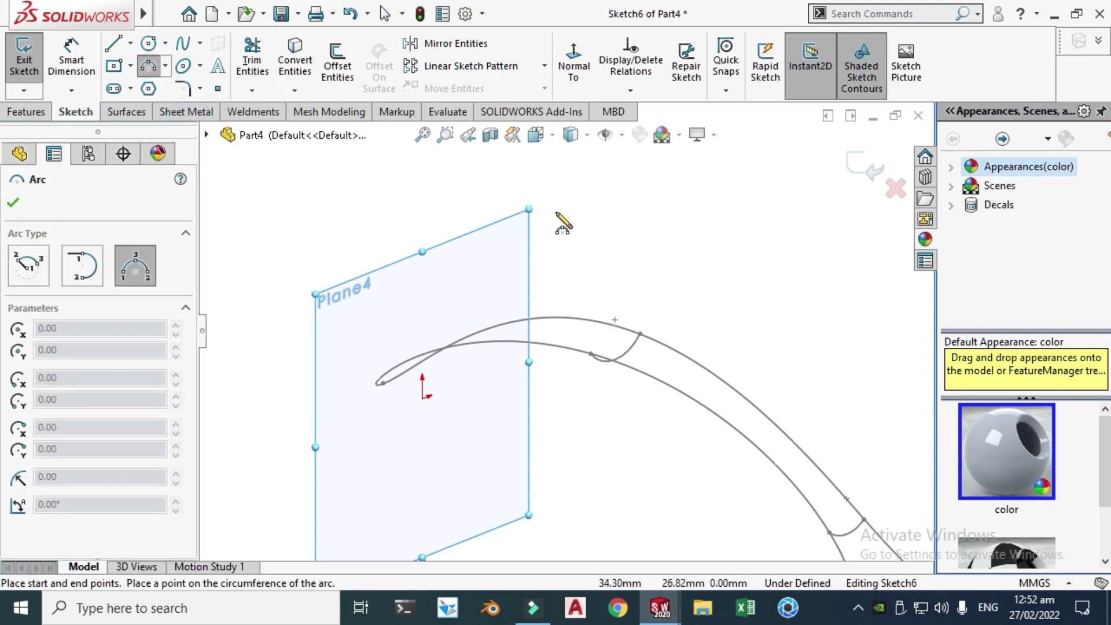
left_click(498, 243)
key("Escape")
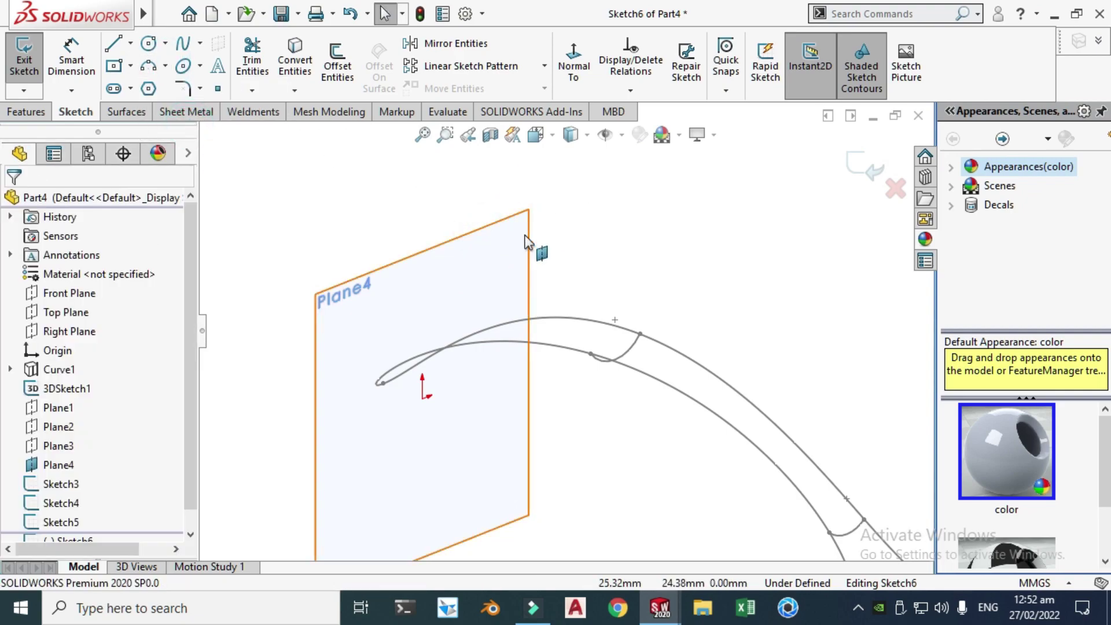
- Draw a three-point arc bulging downward with a radius of about 17.35 mm, above the handle curves in the Plane4 sketch
left_click(167, 66)
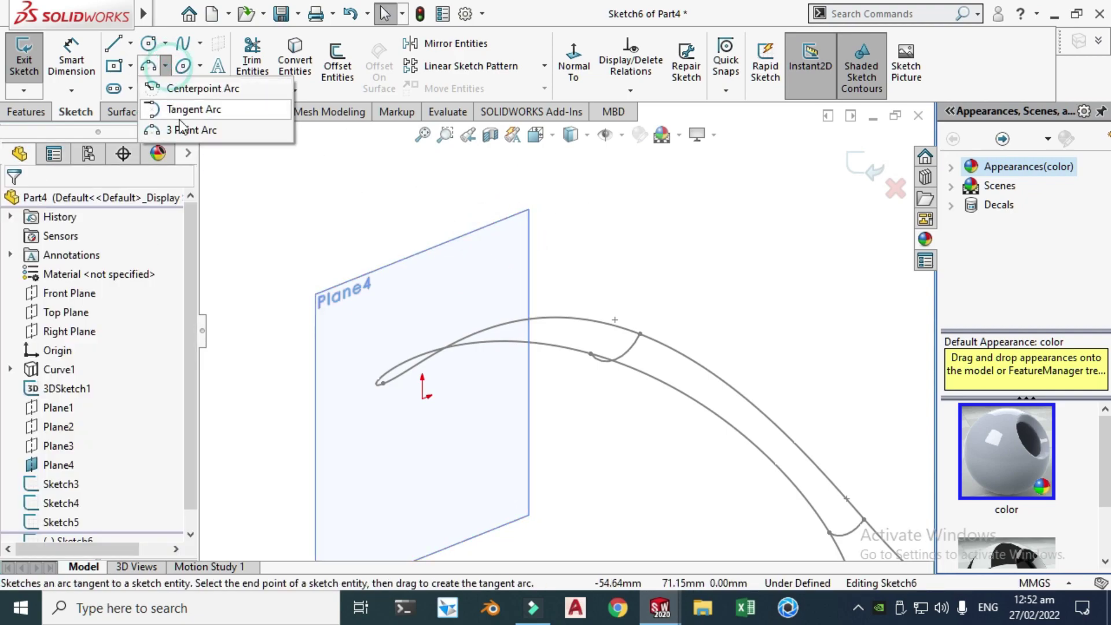
left_click(180, 127)
left_click(445, 193)
left_click(352, 239)
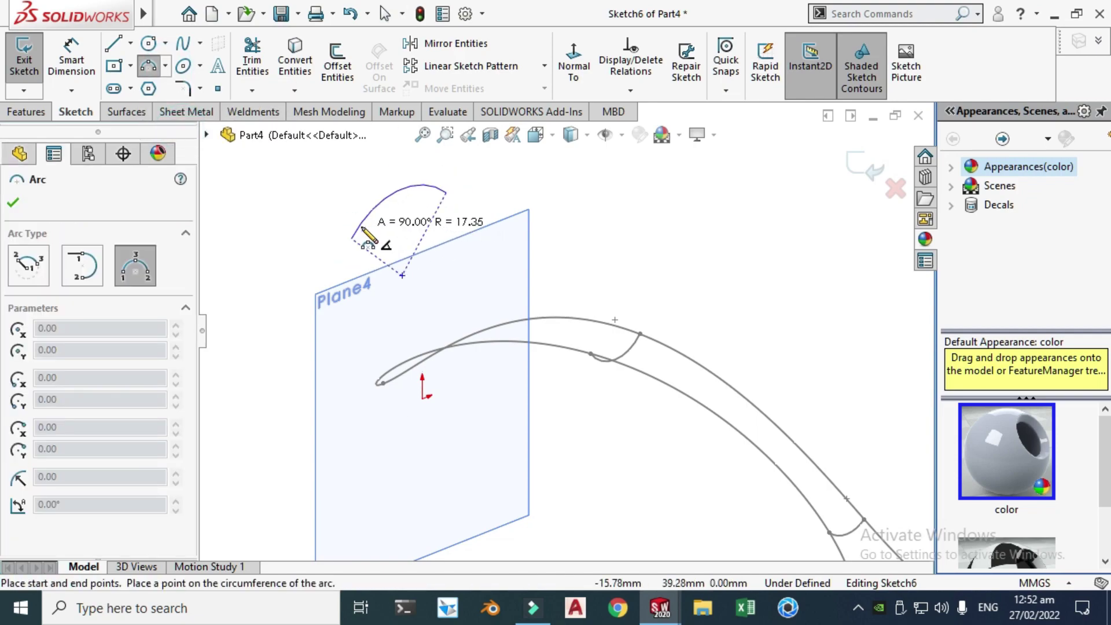
left_click(379, 245)
key("Escape")
- Add pierce relations between the Plane4 arc's two endpoints and the opposite handle splines of the 3D sketch
left_click(447, 193)
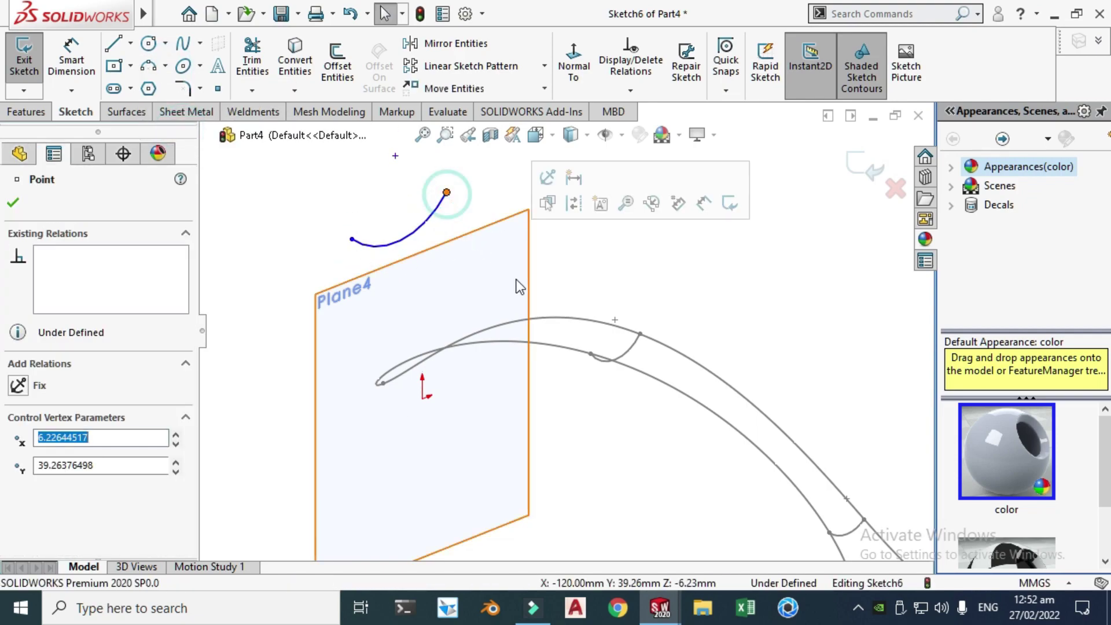
left_click(517, 331, "ctrl")
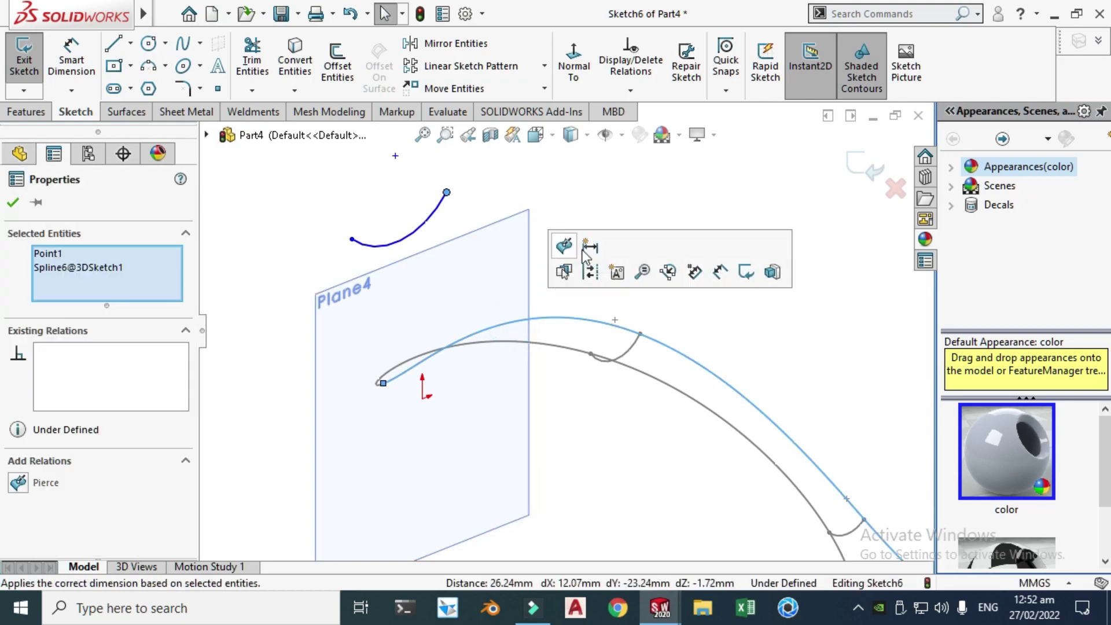
left_click(560, 239)
scroll(373, 343, "down", 3)
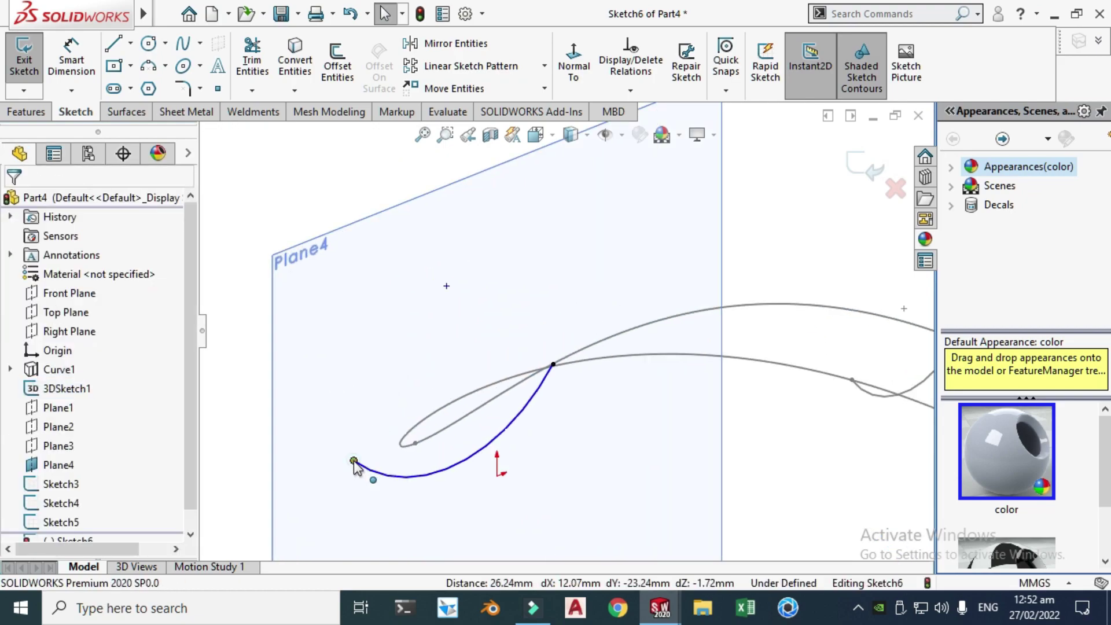
left_click(354, 461)
left_click(413, 425)
left_click(451, 393, "ctrl")
left_click(470, 352)
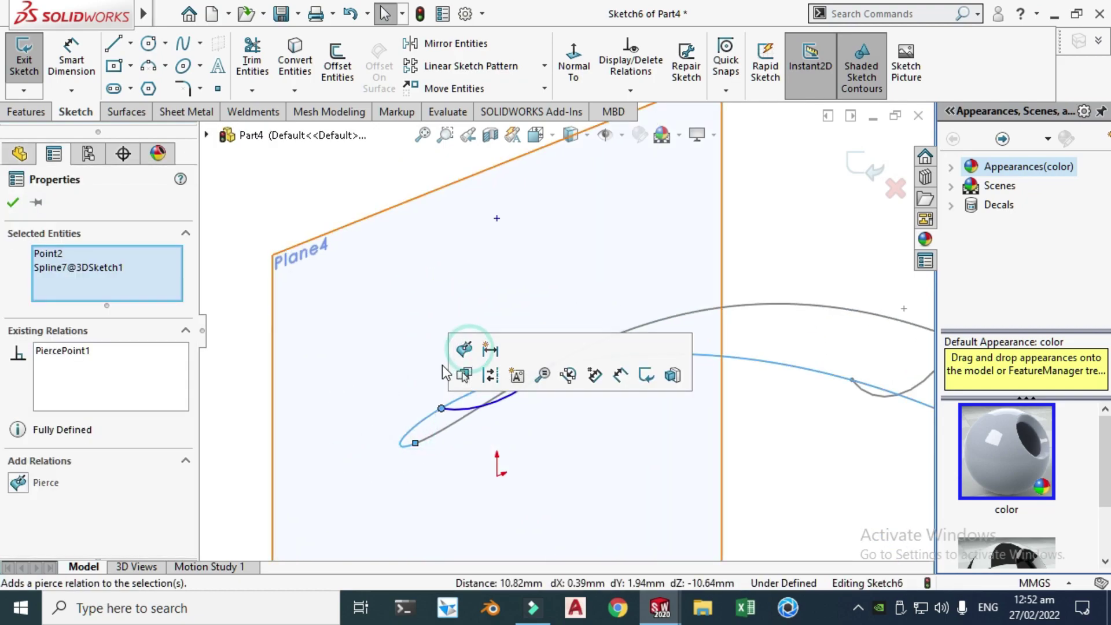
scroll(565, 332, "up", 3)
left_click(389, 340)
- Dimension the Plane4 arc's radius as 15 mm and finish the sketch
left_click(71, 58)
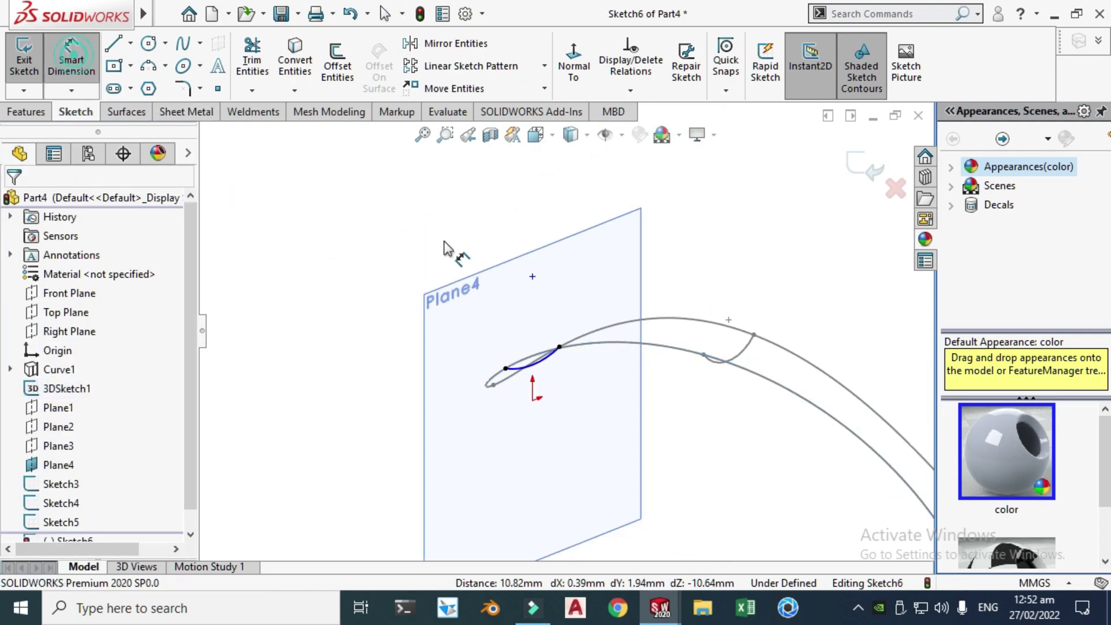
left_click(541, 372)
left_click(714, 459)
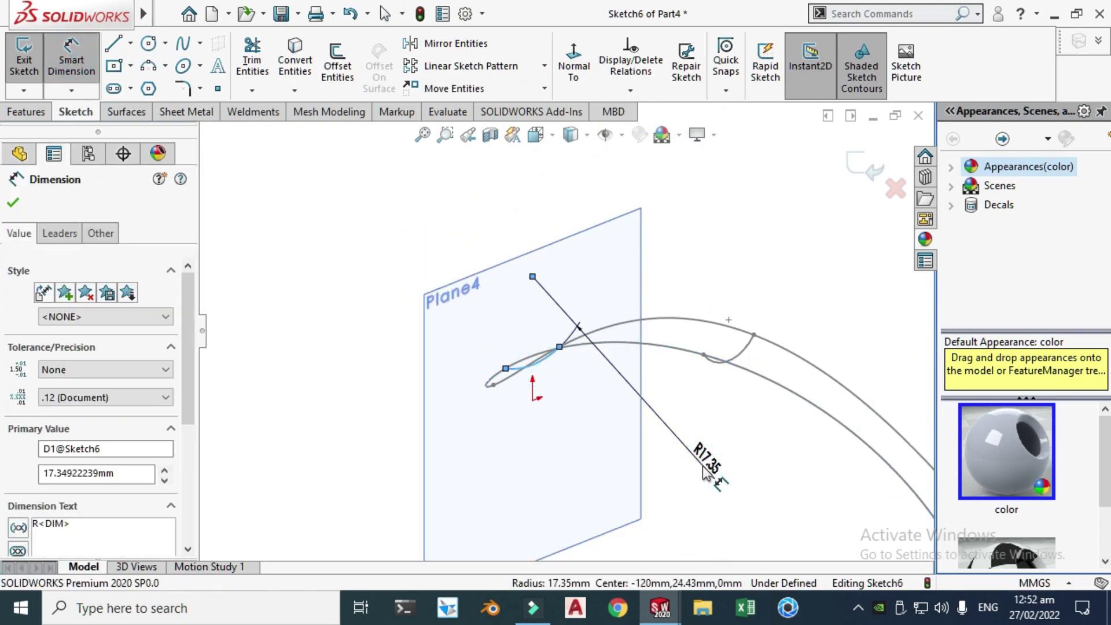
type("15")
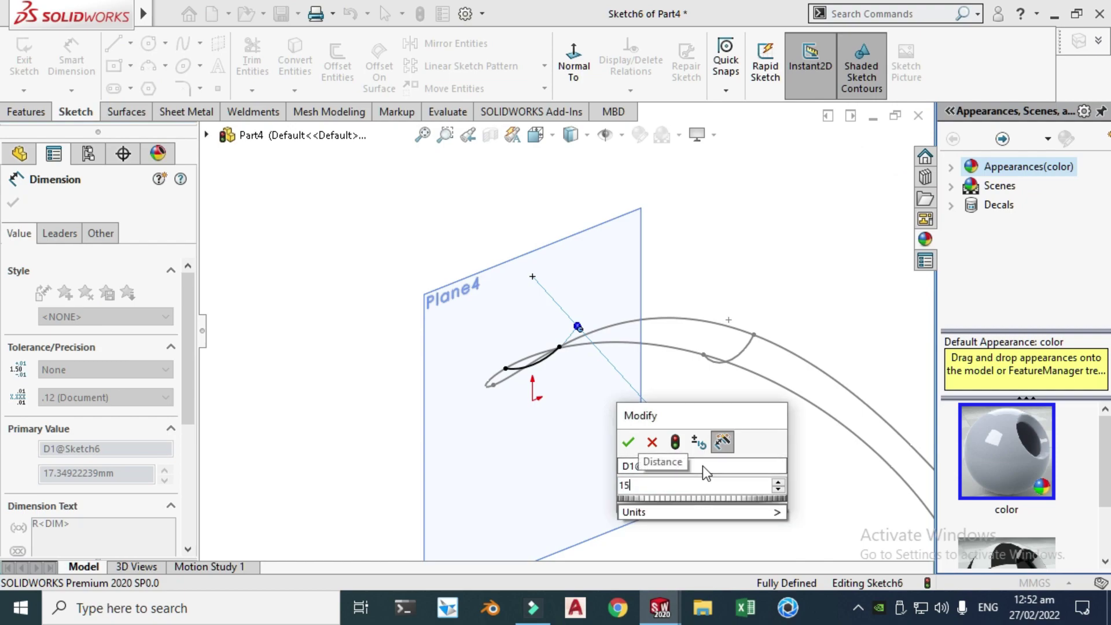
key("Return")
key("Escape")
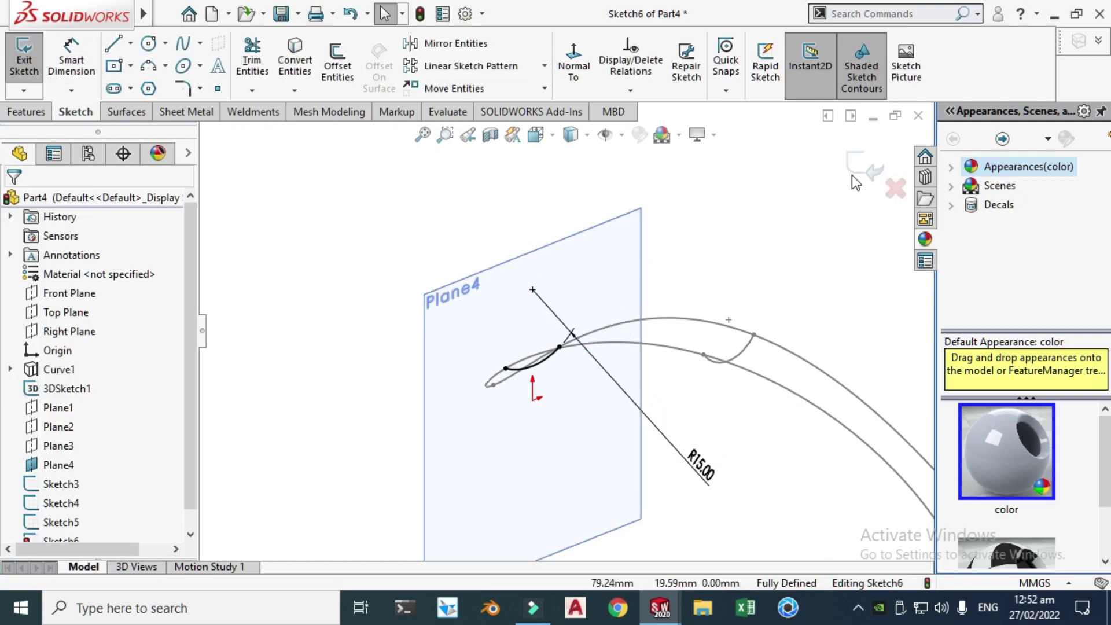
left_click(866, 168)
- Hide Plane4 and examine the spoon outline and its four cross-section arcs from several angles
right_click(602, 272)
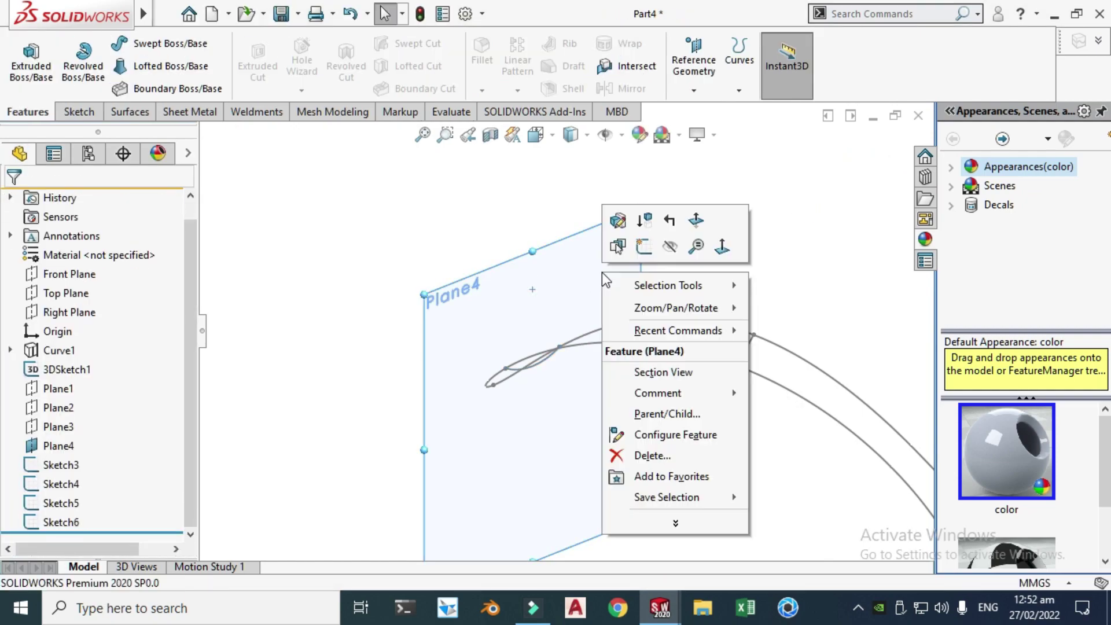
left_click(670, 246)
middle_click_drag(670, 245, 623, 244)
right_click(641, 203)
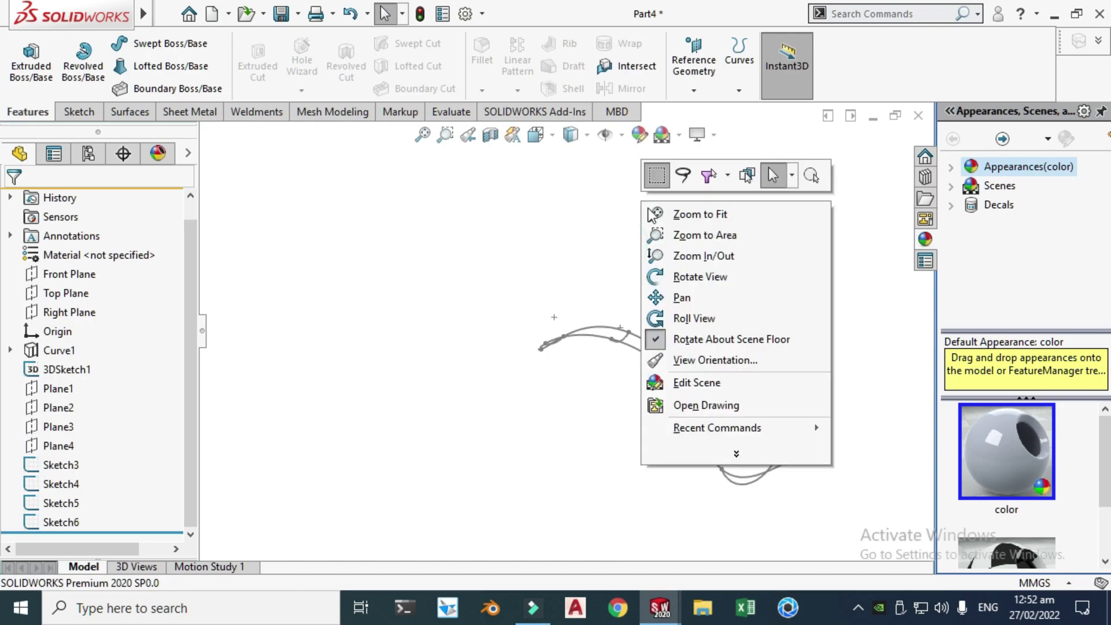
left_click(695, 276)
mouse_move(642, 429)
left_mouse_down()
mouse_move(776, 389)
mouse_move(789, 325)
mouse_move(836, 340)
mouse_move(675, 350)
mouse_move(591, 407)
mouse_move(653, 437)
left_mouse_up()
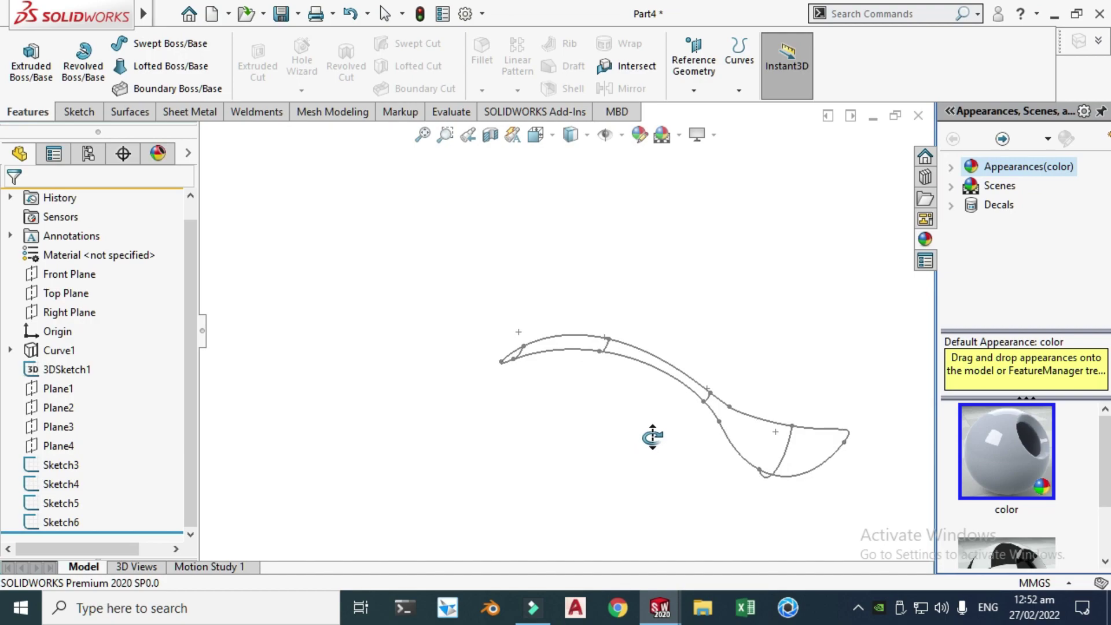
left_click_drag(726, 441, 721, 400)
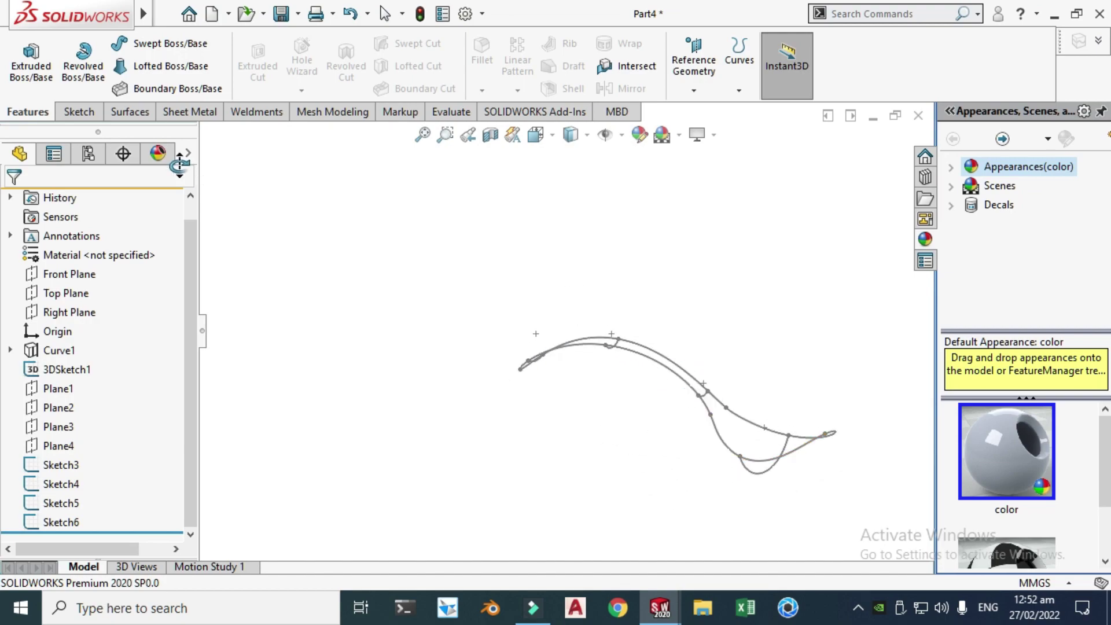
left_click(131, 112)
left_click_drag(635, 345, 791, 454)
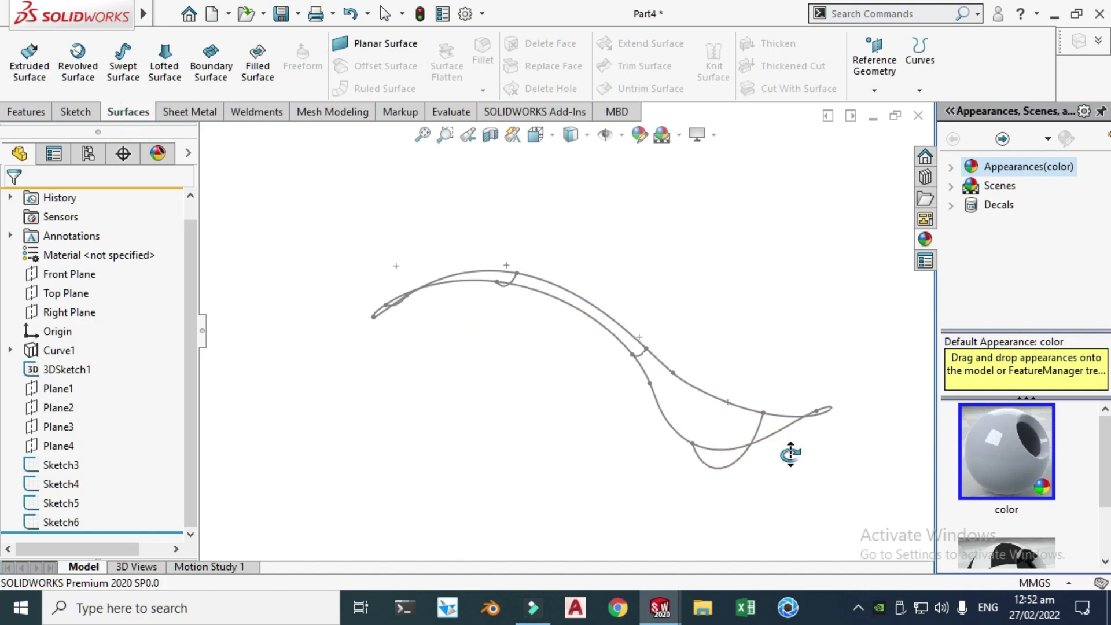
left_click_drag(620, 288, 368, 350)
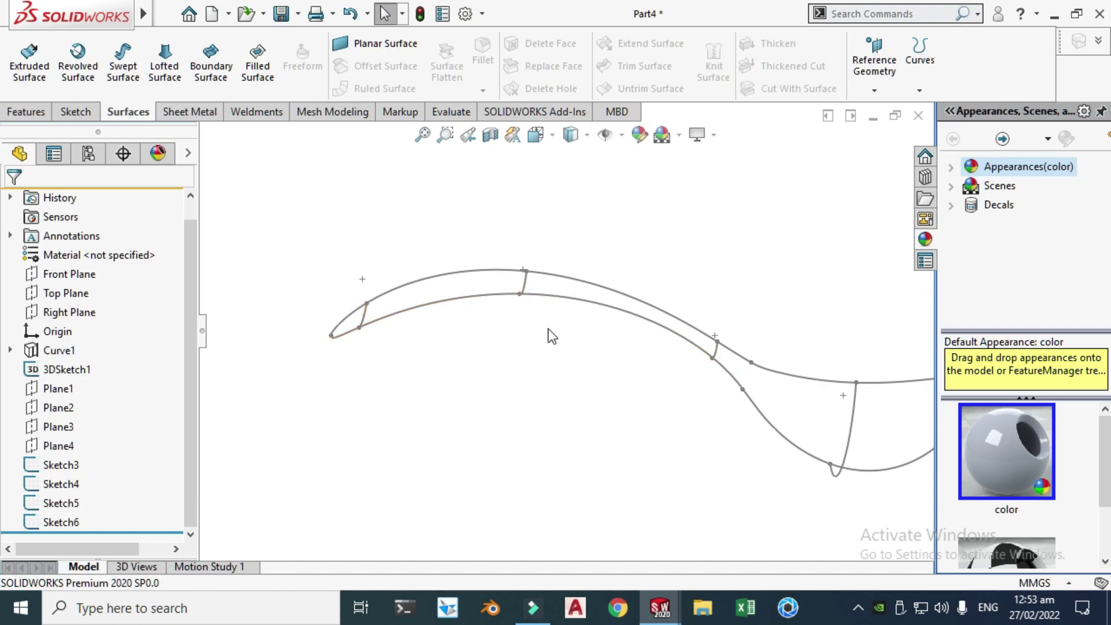
scroll(548, 328, "up", 2)
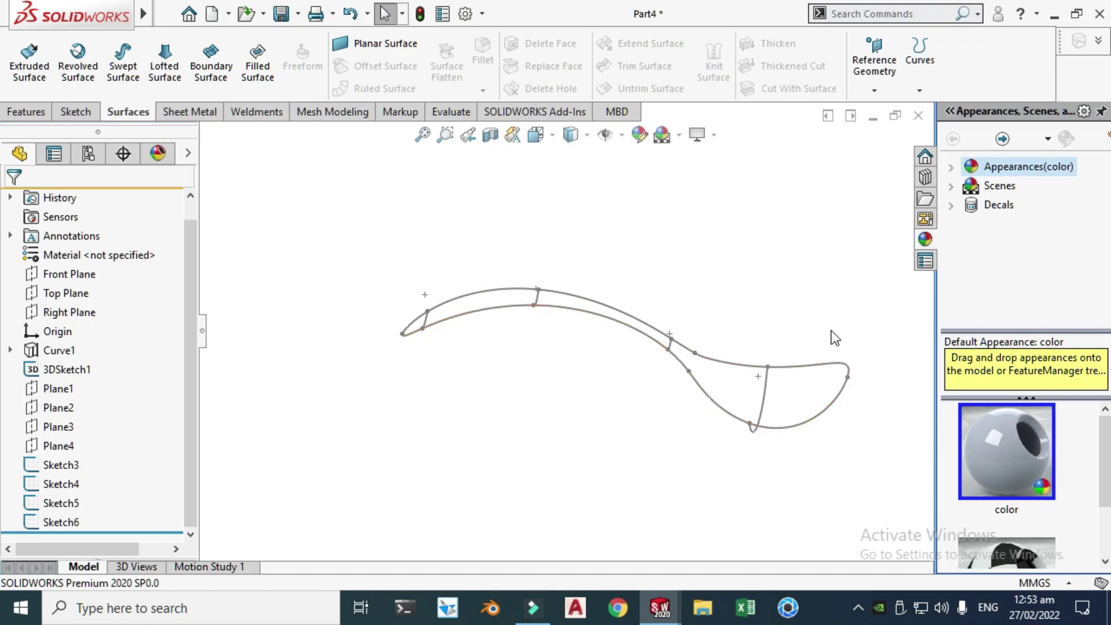
scroll(845, 363, "down", 2)
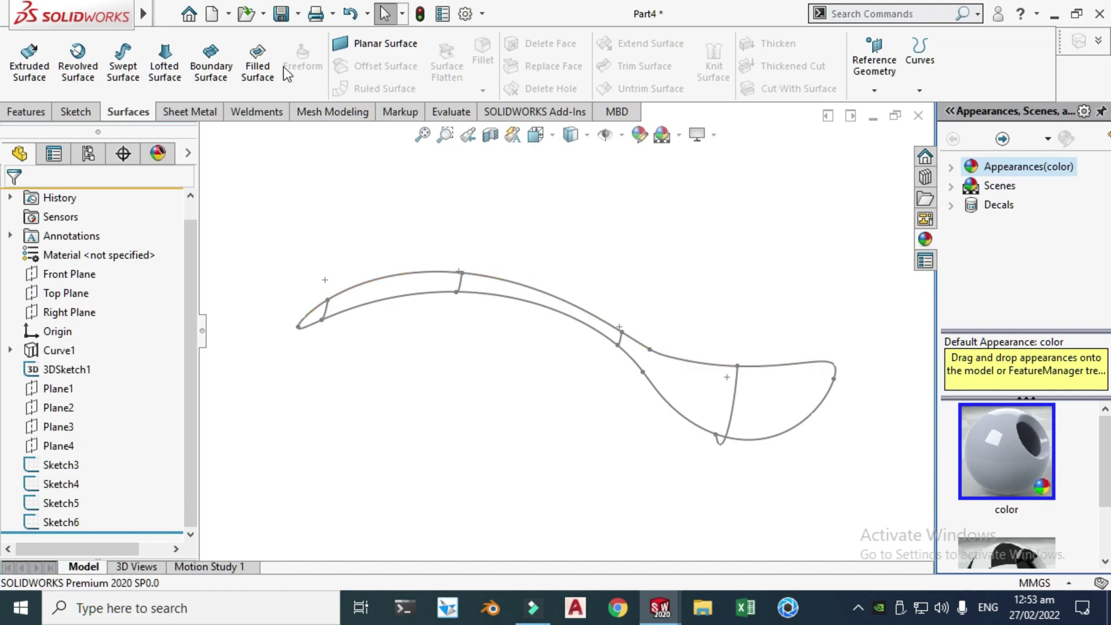
- Create a filled surface using the spoon outline 3DSketch1 as the patch boundary with Contact edge settings
left_click(263, 59)
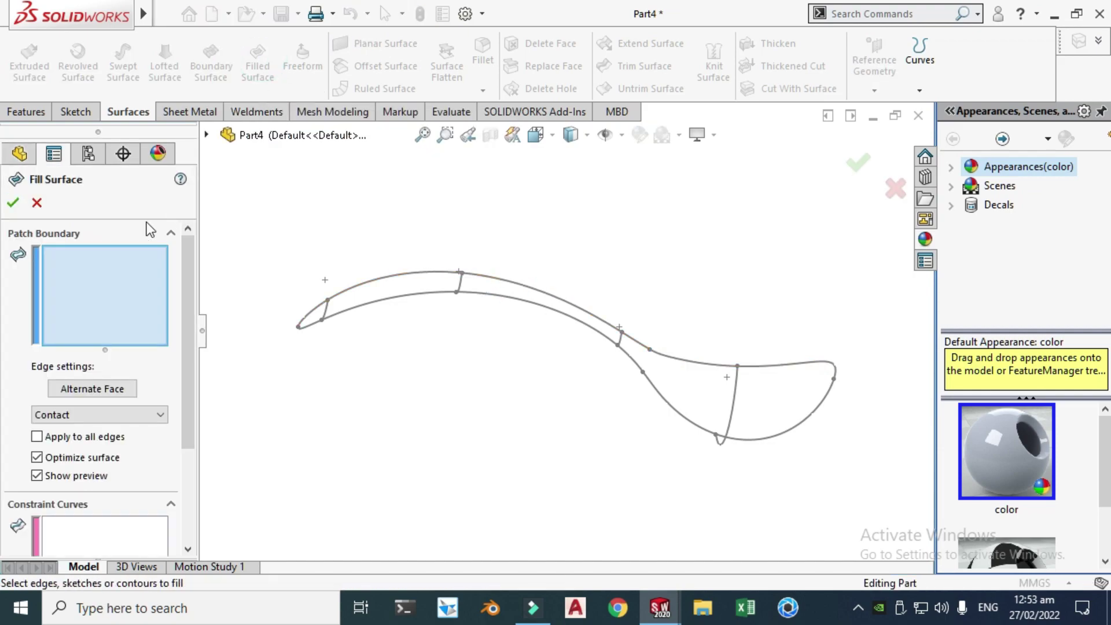
left_click(367, 308)
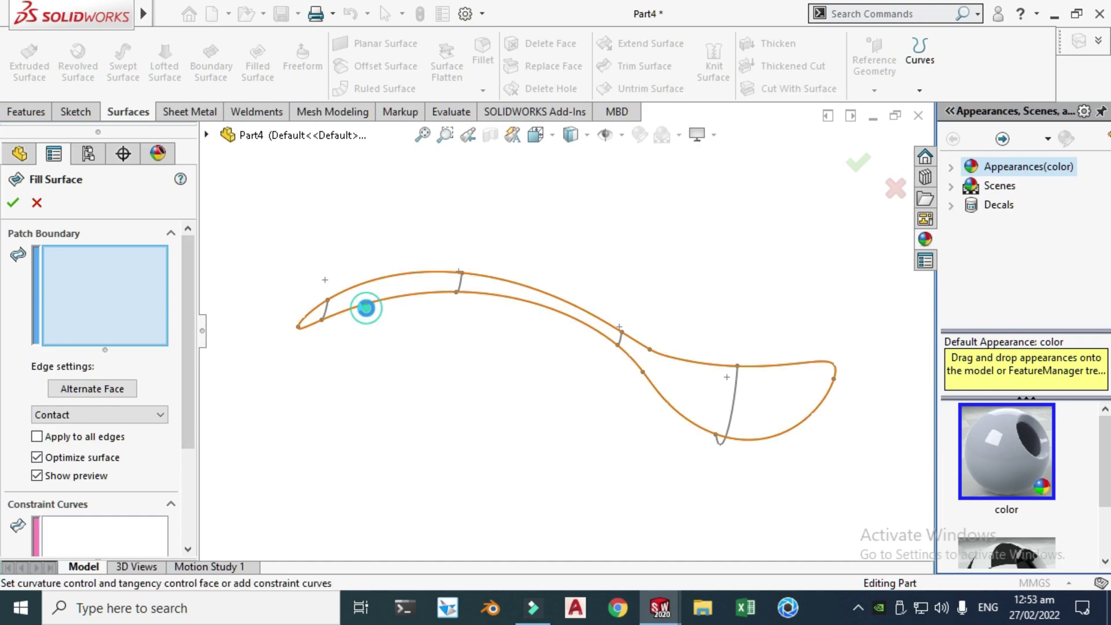
right_click(640, 211)
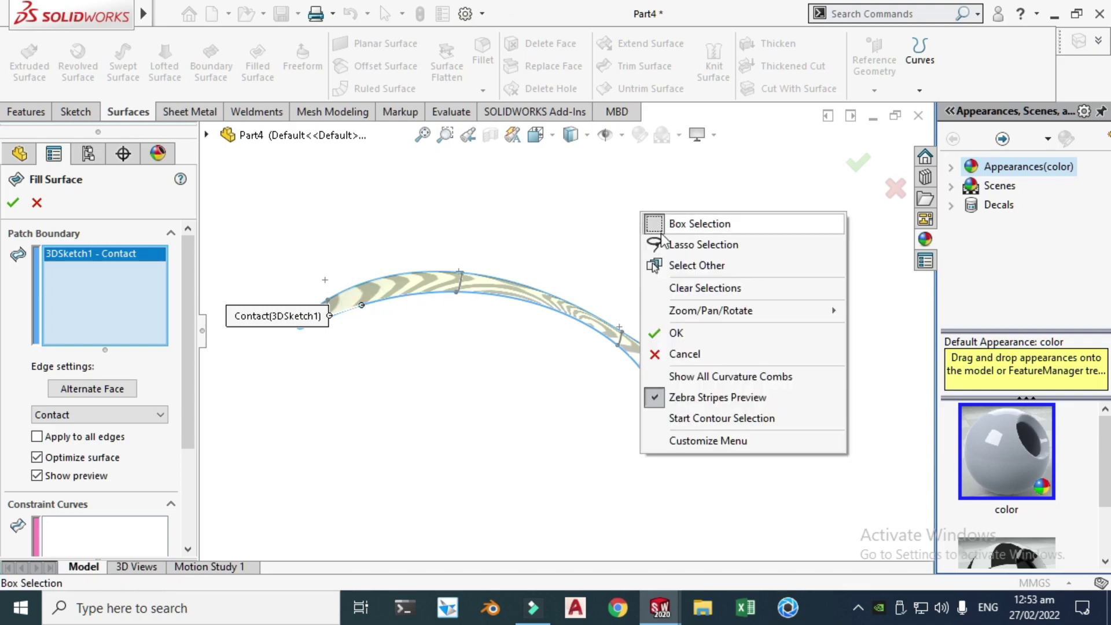
mouse_move(715, 308)
left_click(889, 392)
left_click_drag(850, 392, 257, 234)
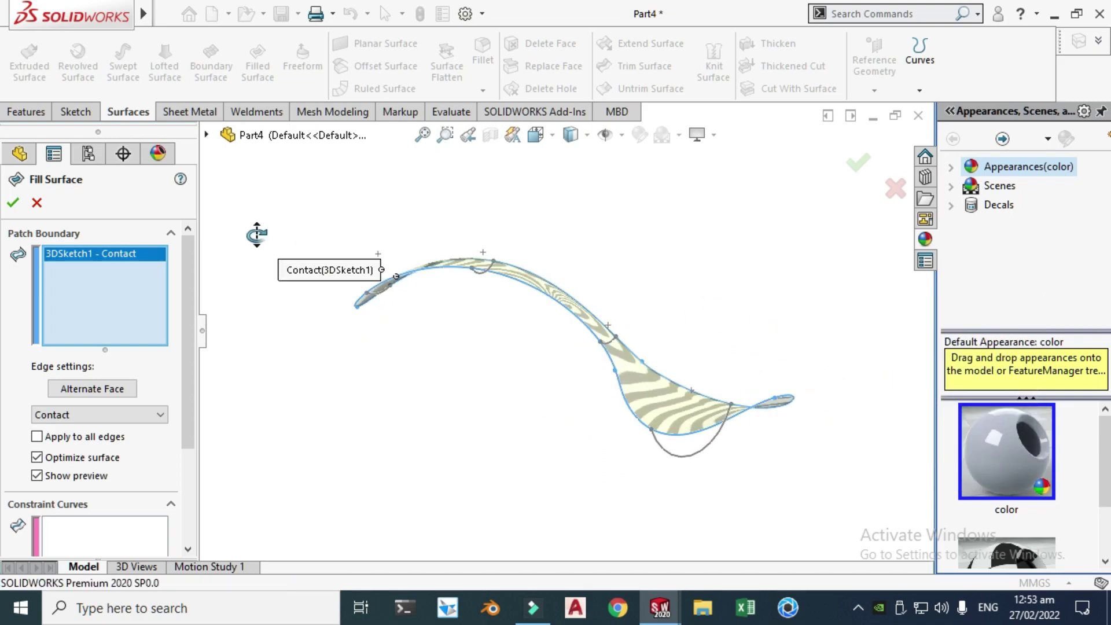
left_click(12, 203)
- Examine the filled spoon surface from several angles and reopen Surface-Fill1 for editing
right_click(645, 241)
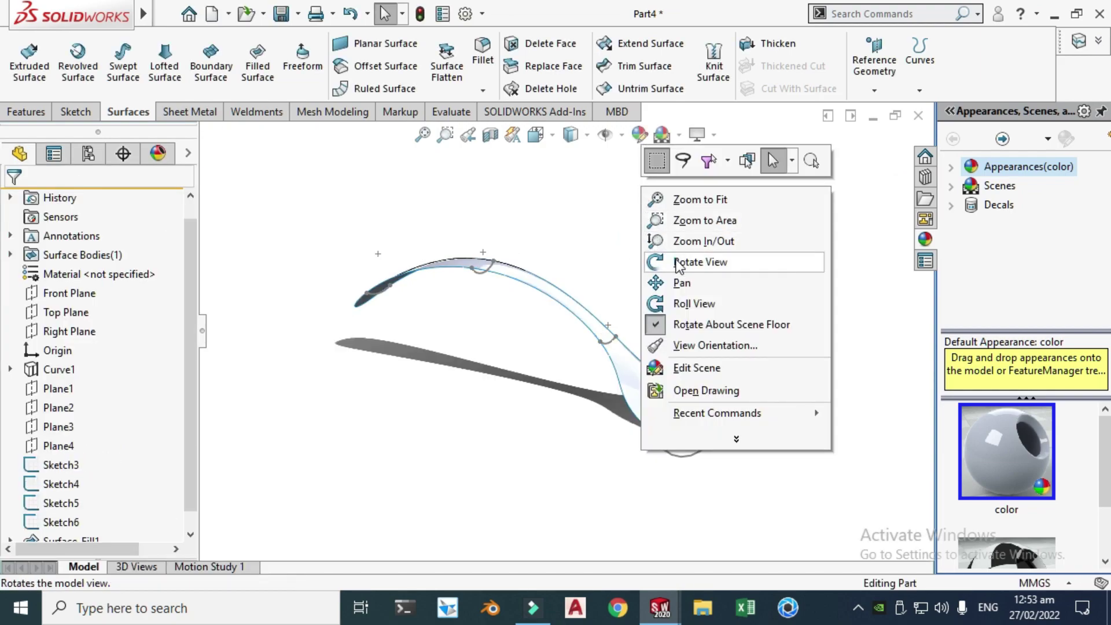
left_click(678, 265)
left_click_drag(579, 284, 467, 281)
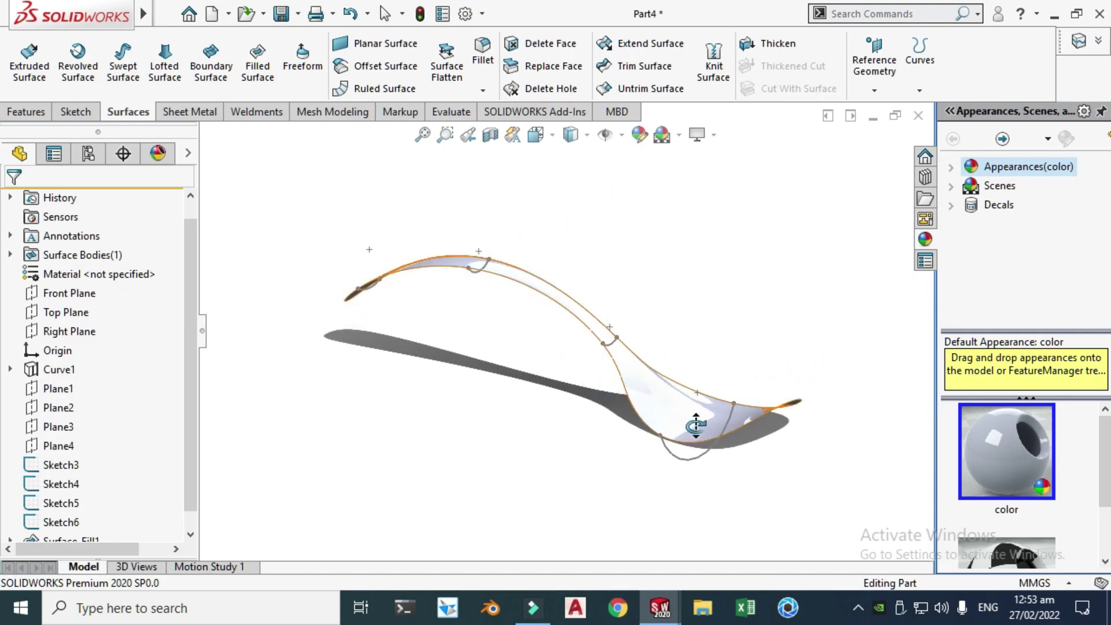
left_click_drag(584, 362, 356, 353)
scroll(173, 298, "down", 1)
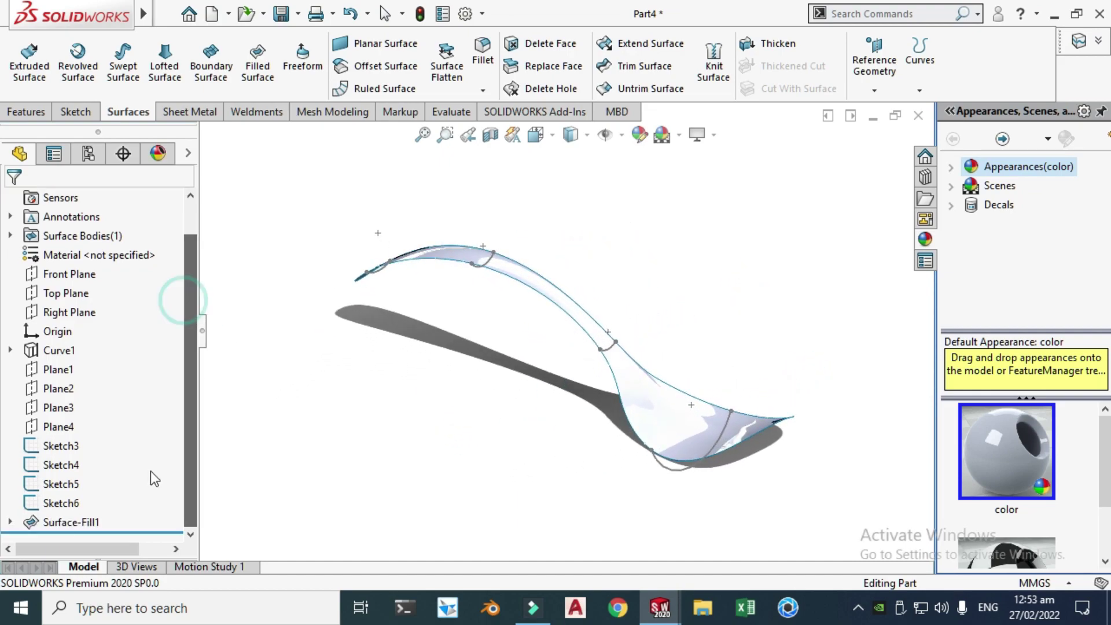
left_click(86, 523)
left_click(102, 468)
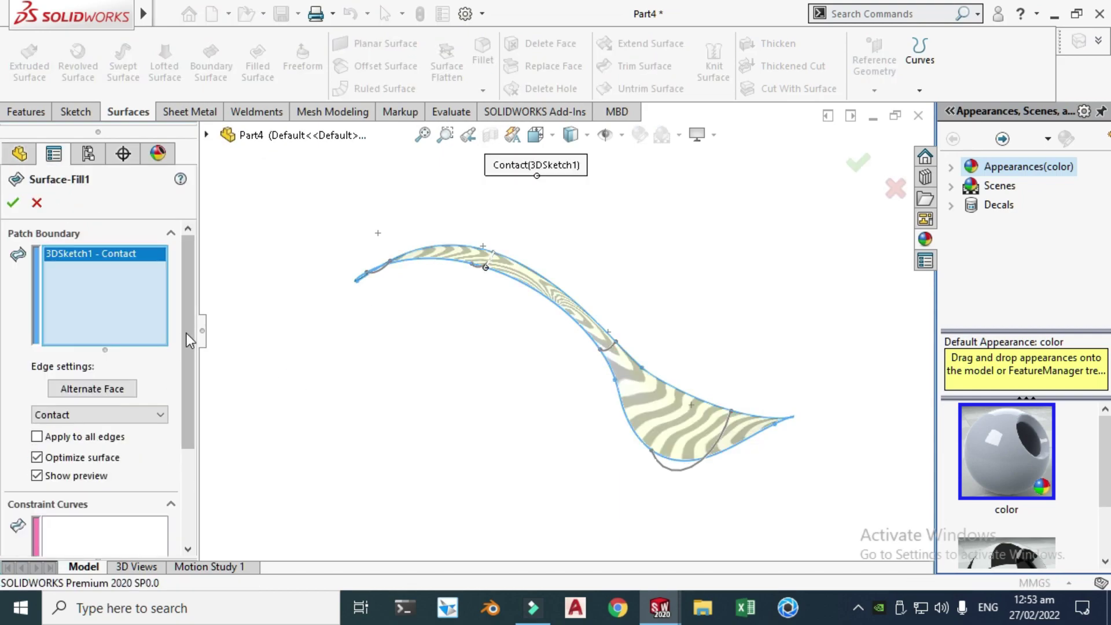
- Add the four cross-section arcs, Sketch3, Sketch4, Sketch5 and Sketch6, as constraint curves of the filled surface and accept the edit
left_click_drag(187, 325, 102, 415)
left_click(102, 414)
scroll(379, 284, "down", 2)
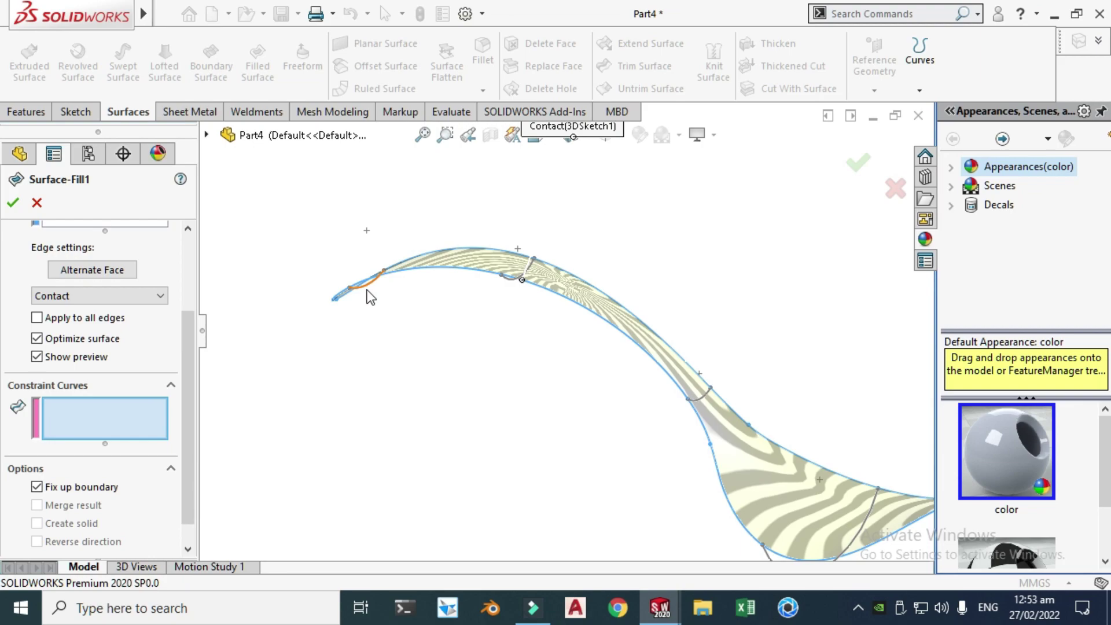
left_click(366, 288)
left_click(507, 282)
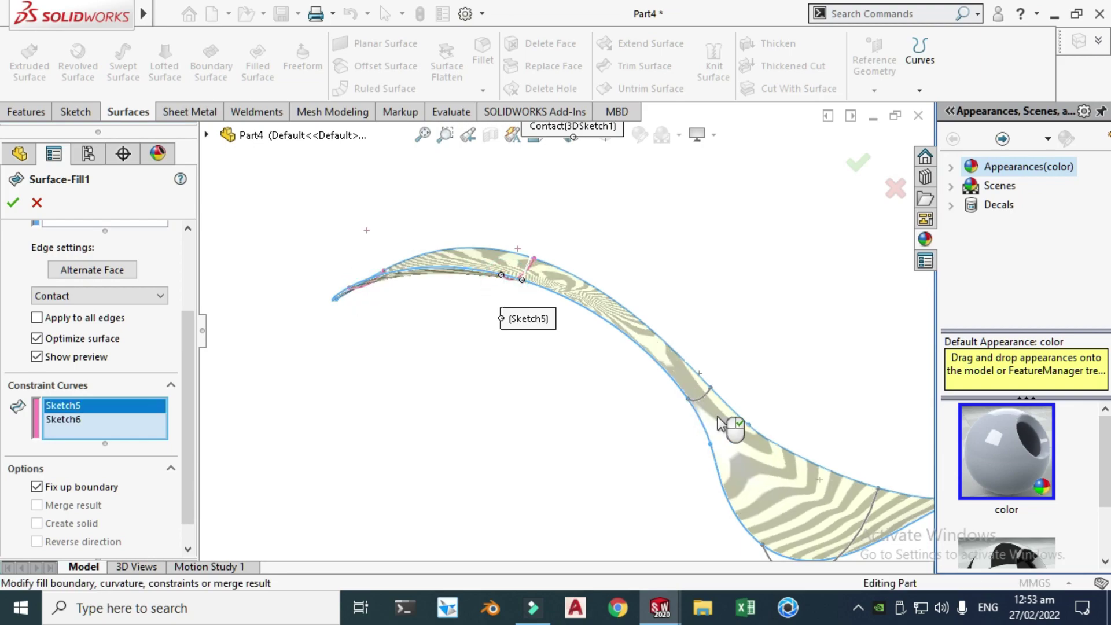
left_click(701, 395)
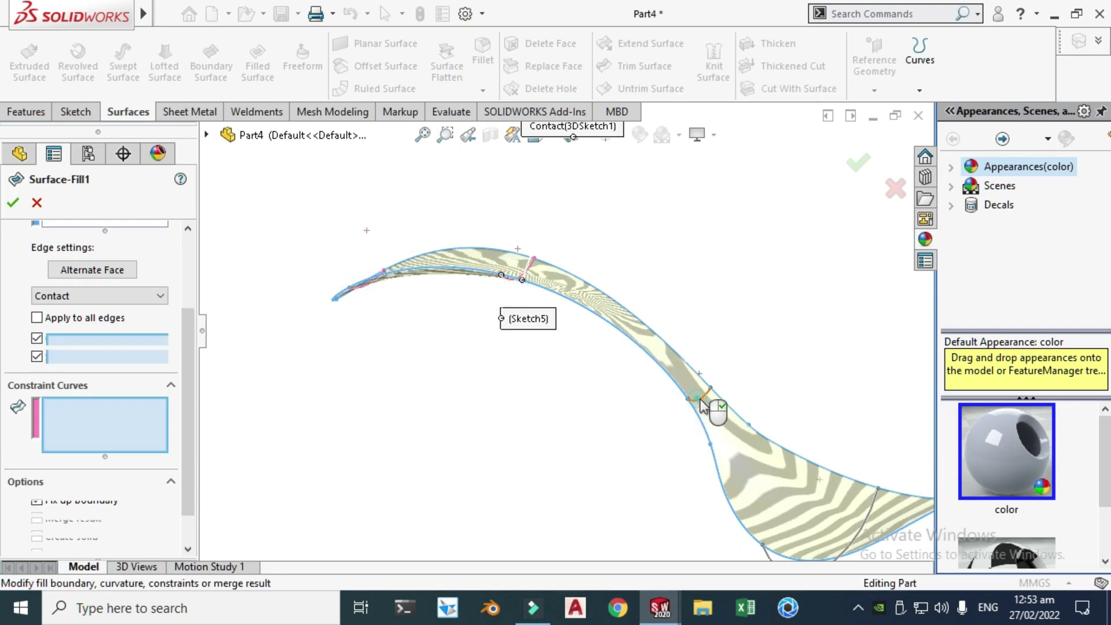
left_click(861, 531)
scroll(562, 325, "up", 2)
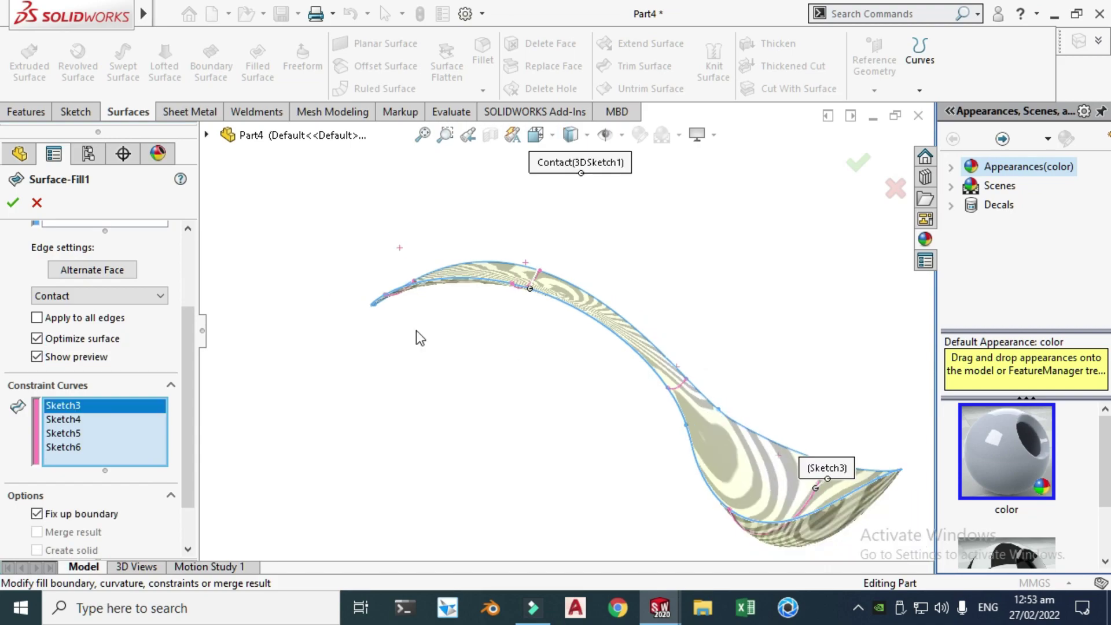
left_click(13, 202)
- Thicken the filled spoon surface Surface-Fill1 by 1 mm into a solid
right_click(747, 265)
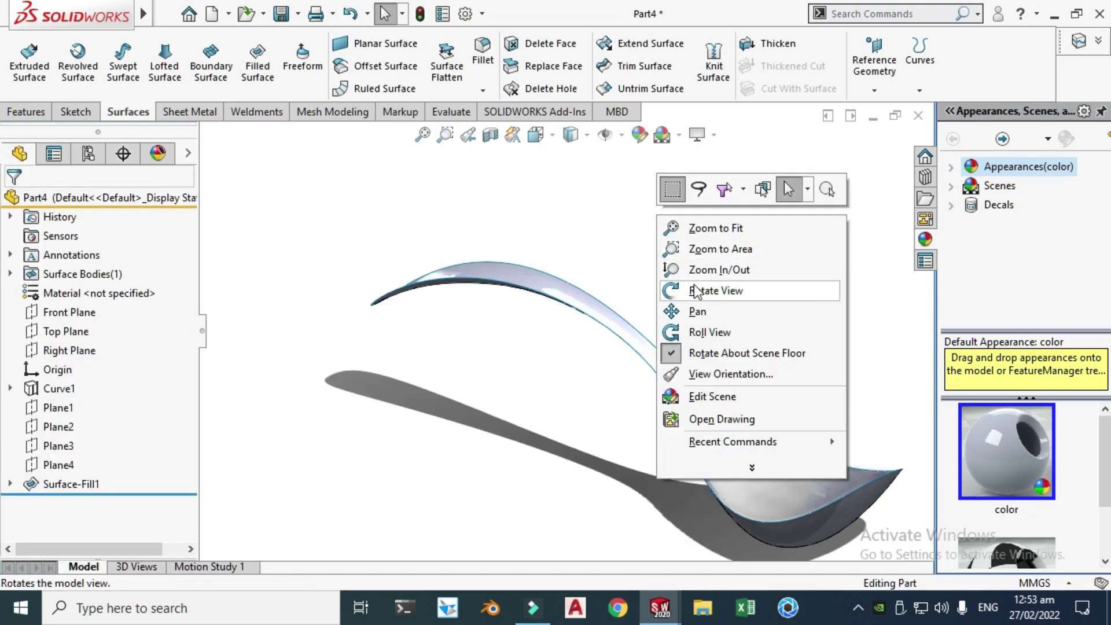
left_click(697, 291)
left_click_drag(546, 322, 573, 387)
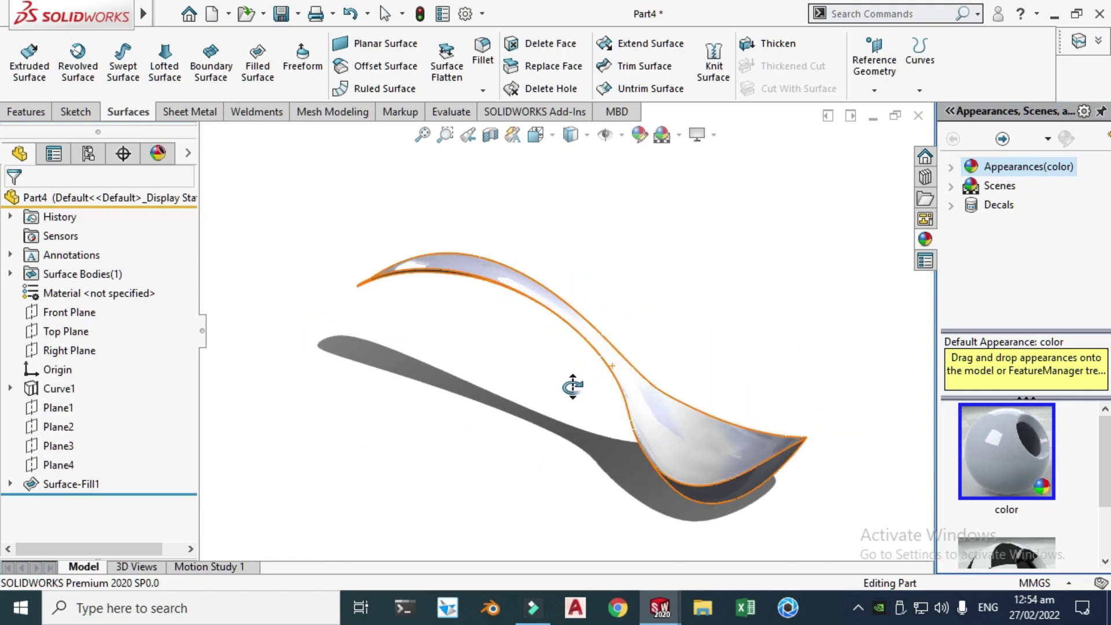
key("Escape")
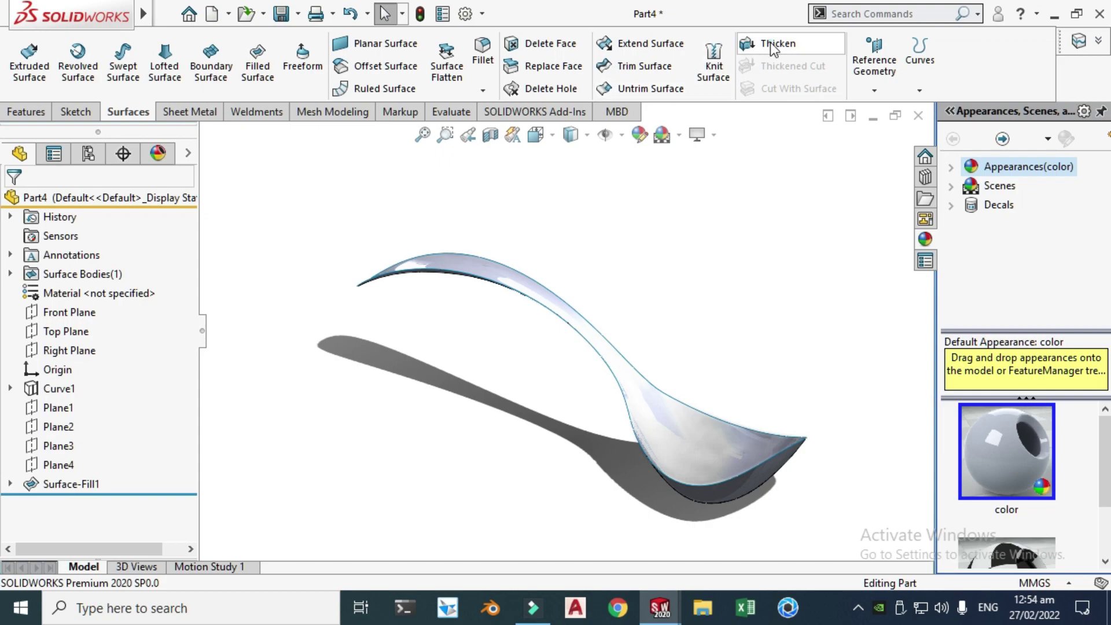
left_click(748, 46)
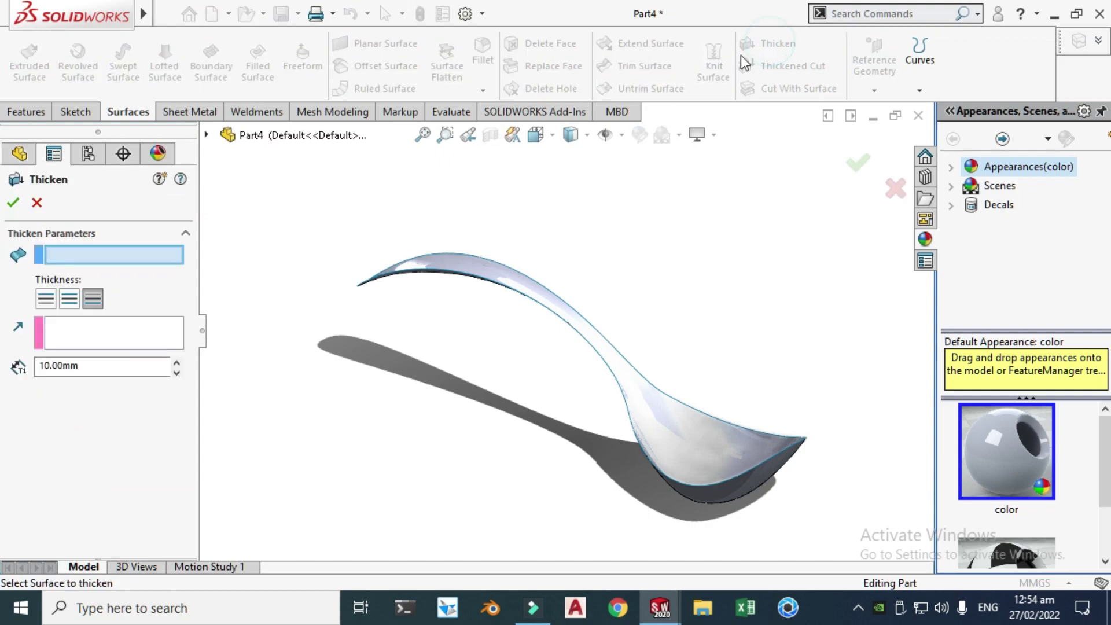
left_click(443, 267)
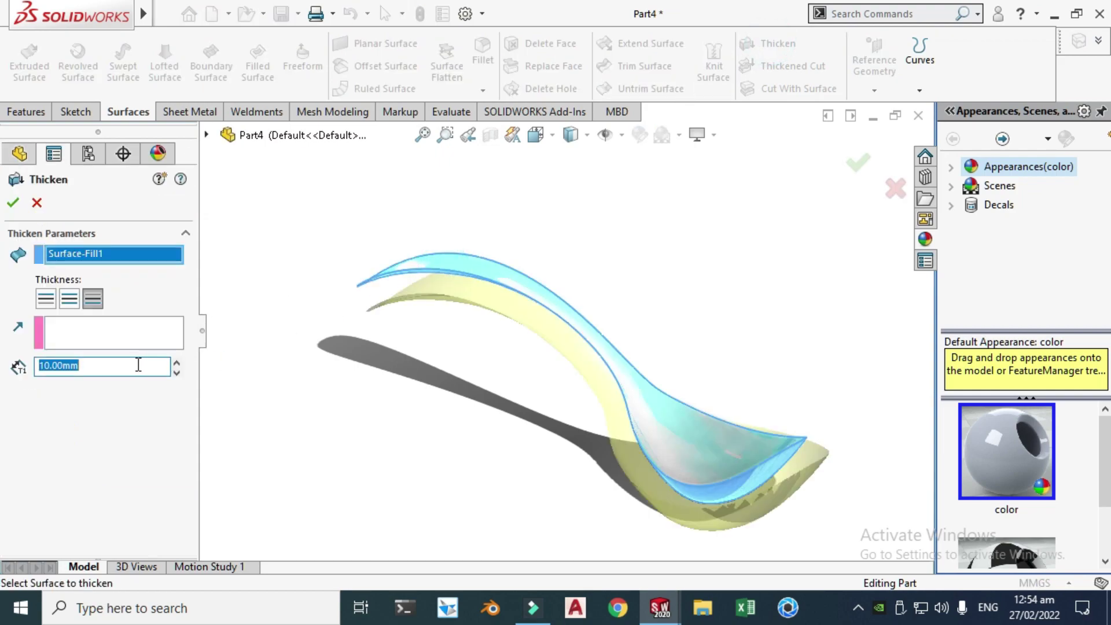
type("1")
key("Return")
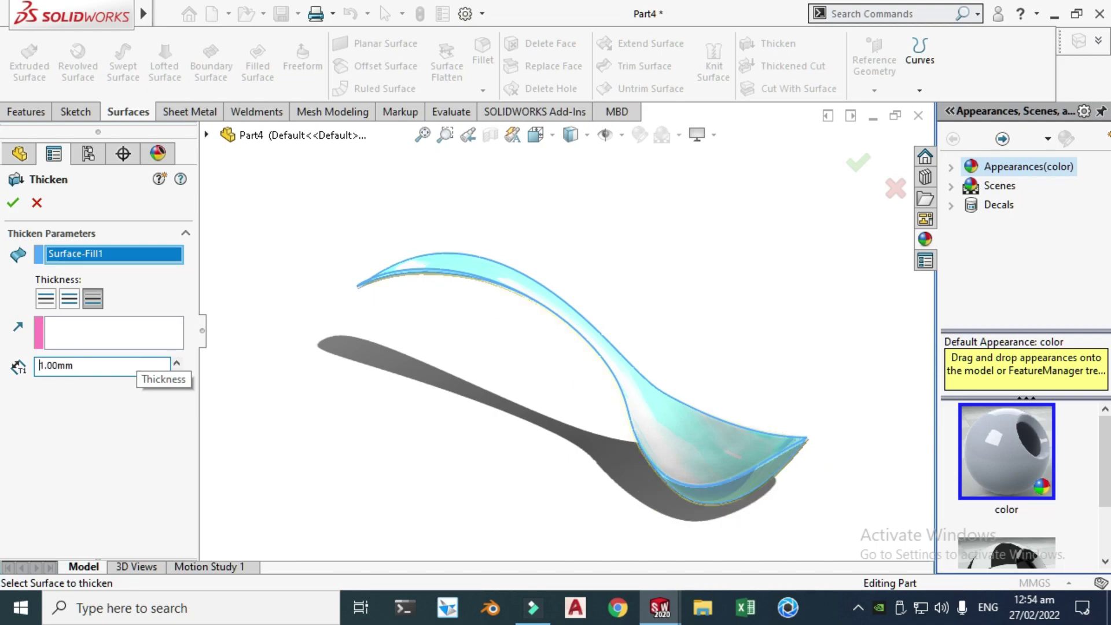
left_click(15, 204)
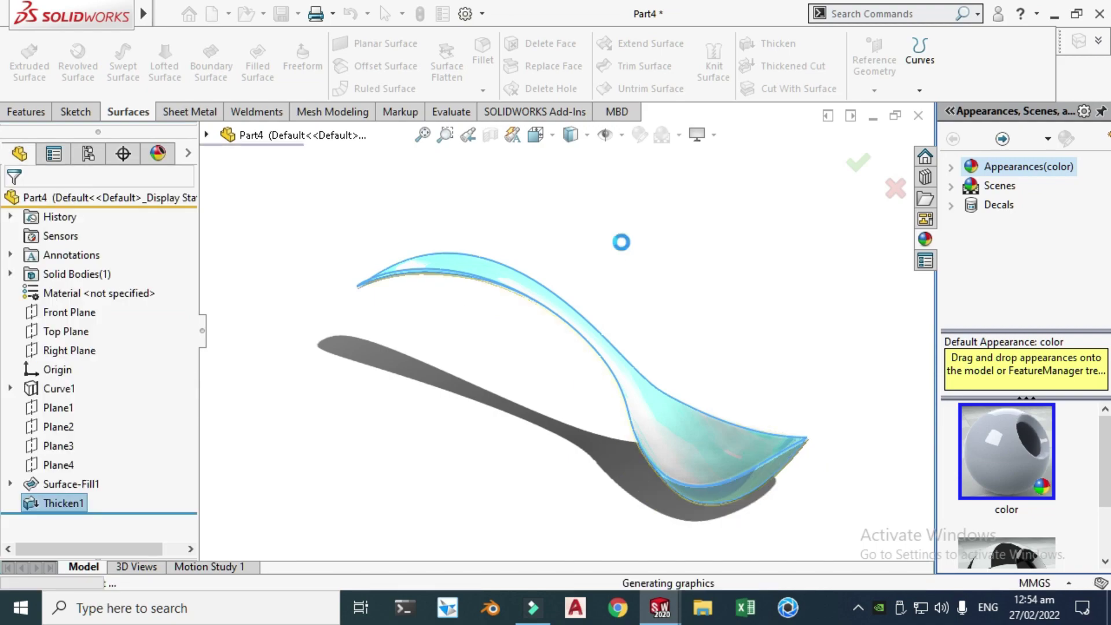
- Set up a symmetric circular fillet with a 0.1 mm radius on the spoon's inner face
right_click(623, 241)
left_click(650, 289)
mouse_move(434, 383)
left_mouse_down()
mouse_move(544, 341)
mouse_move(516, 322)
mouse_move(409, 365)
mouse_move(434, 381)
left_mouse_up()
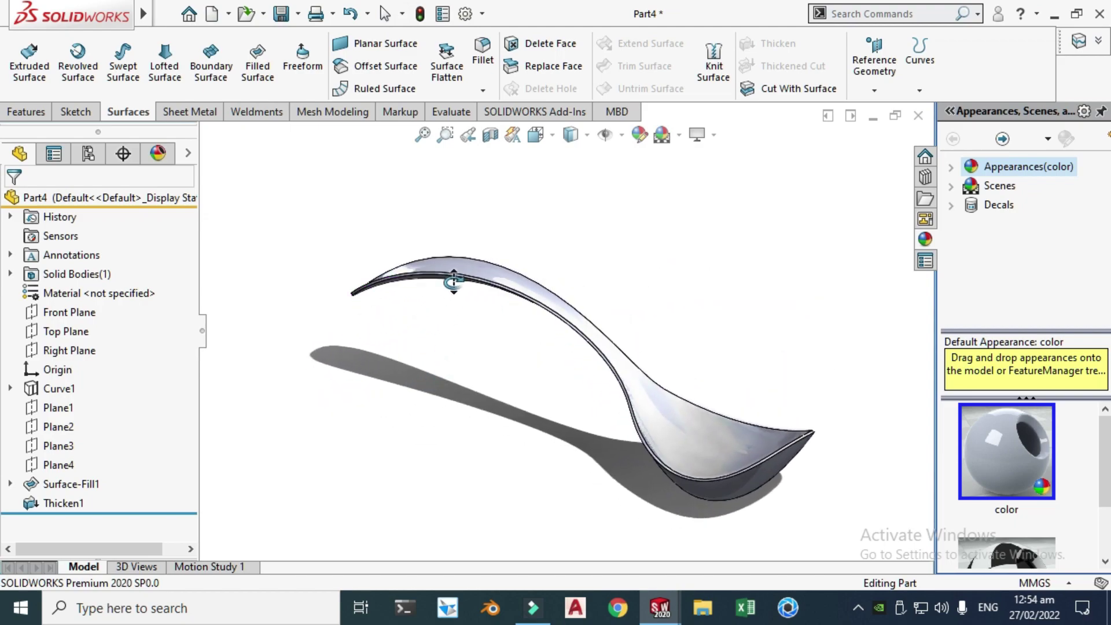
scroll(438, 267, "down", 2)
key("Escape")
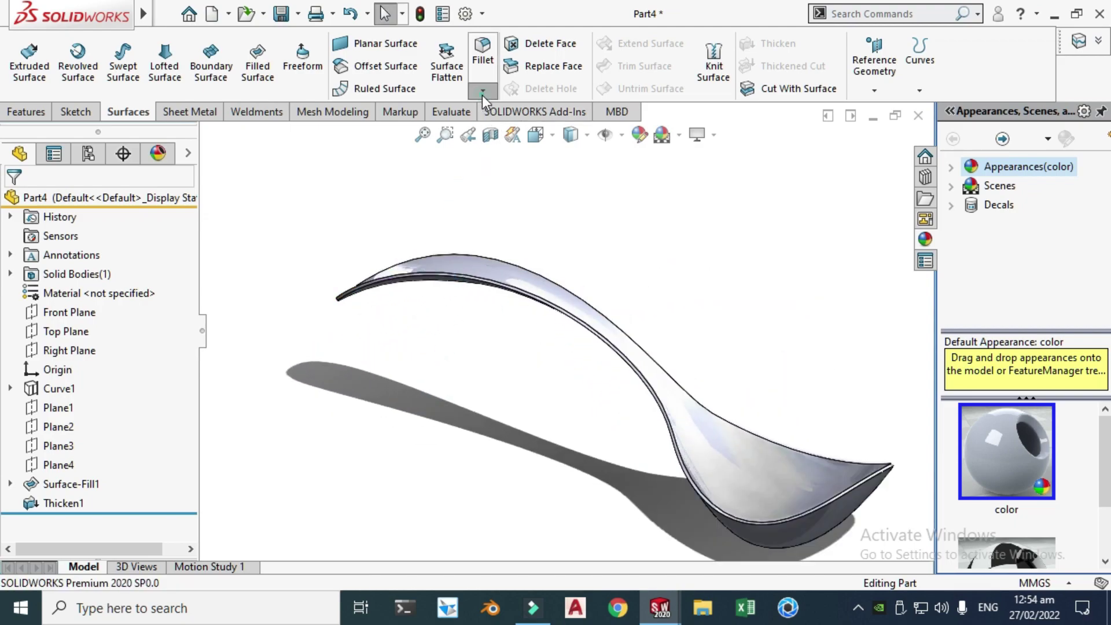
left_click(483, 90)
left_click(504, 110)
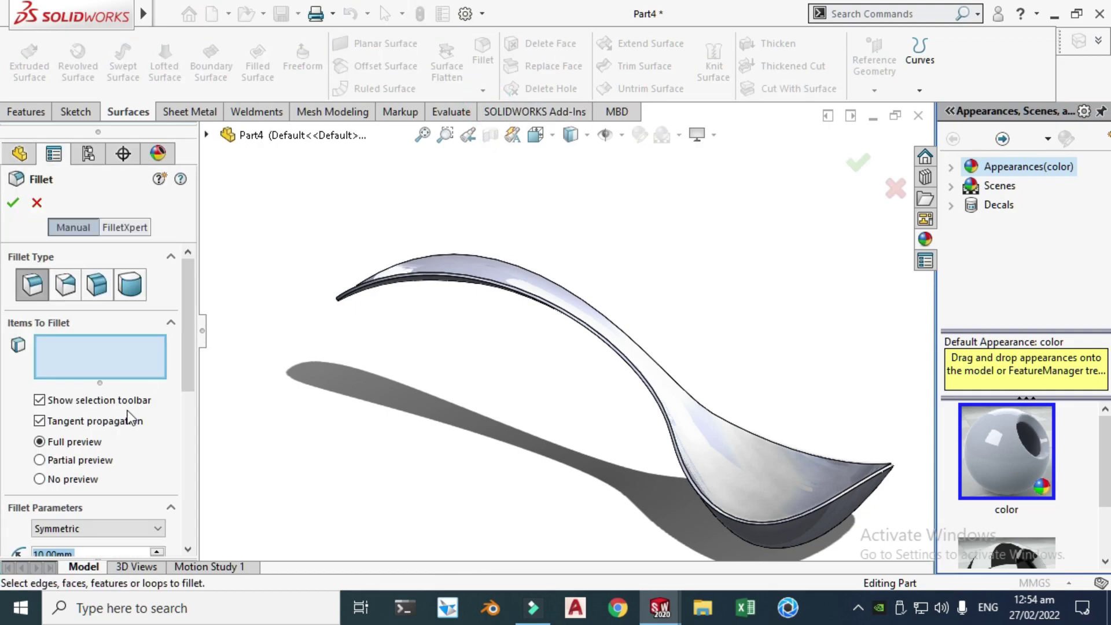
left_click_drag(192, 328, 185, 385)
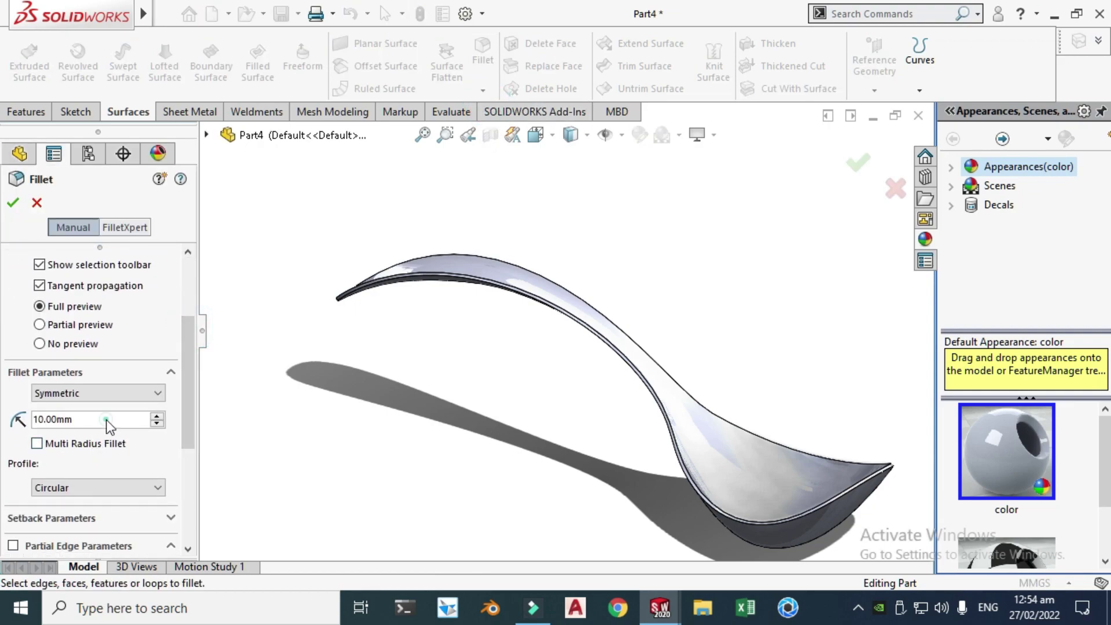
type("1")
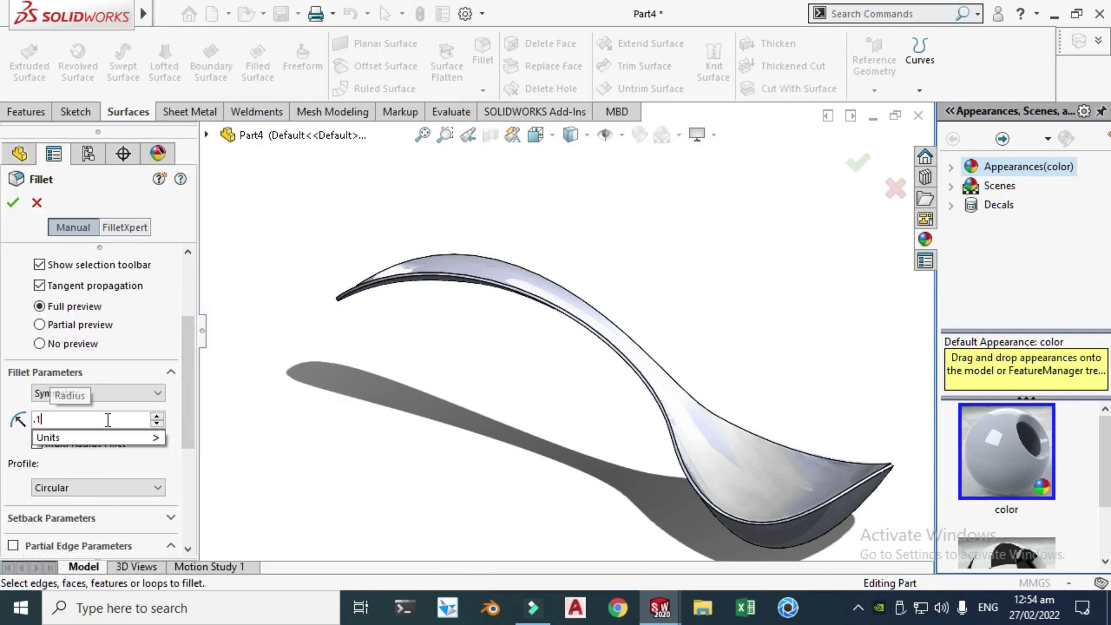
key("Return")
scroll(645, 405, "down", 5)
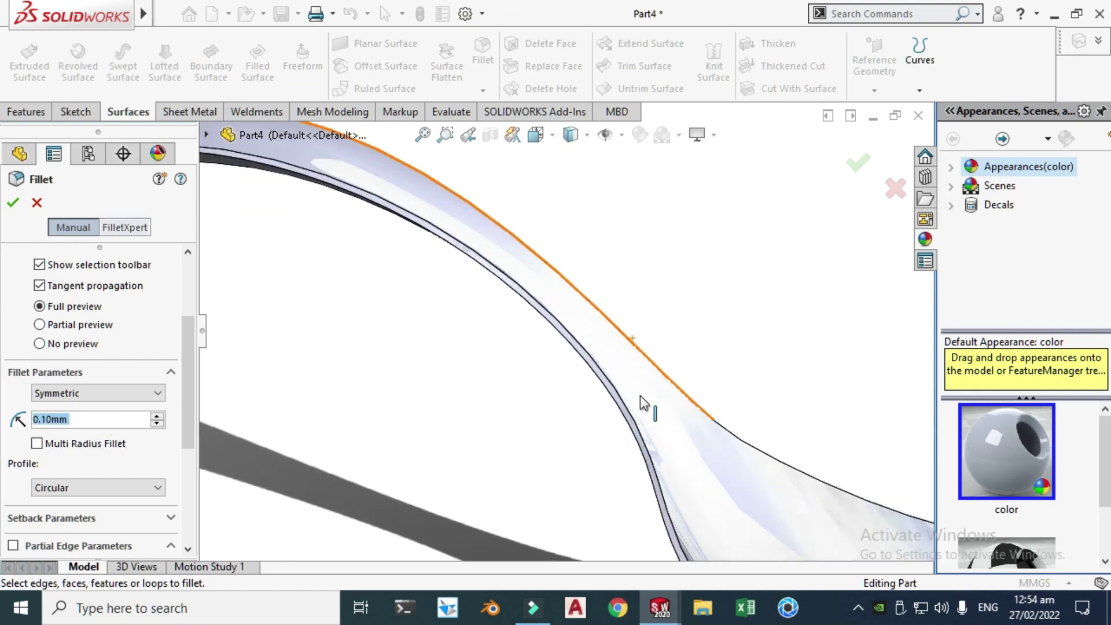
left_click(651, 407)
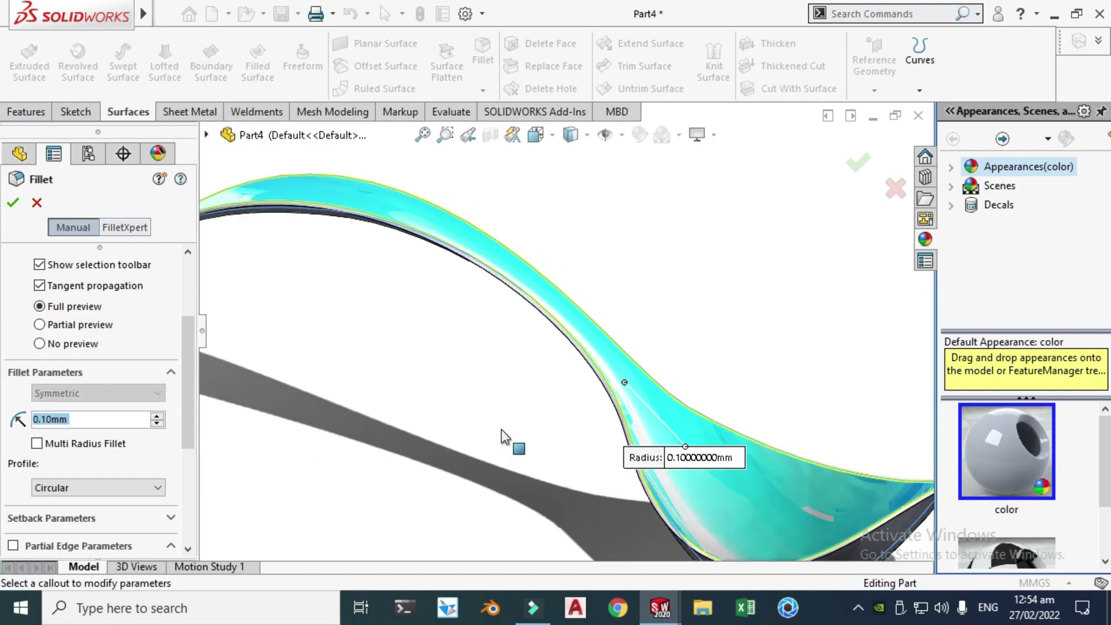
- Try fillet radii of 10.1 mm and 20.1 mm, and set the radius back to 0.1 mm
type("1")
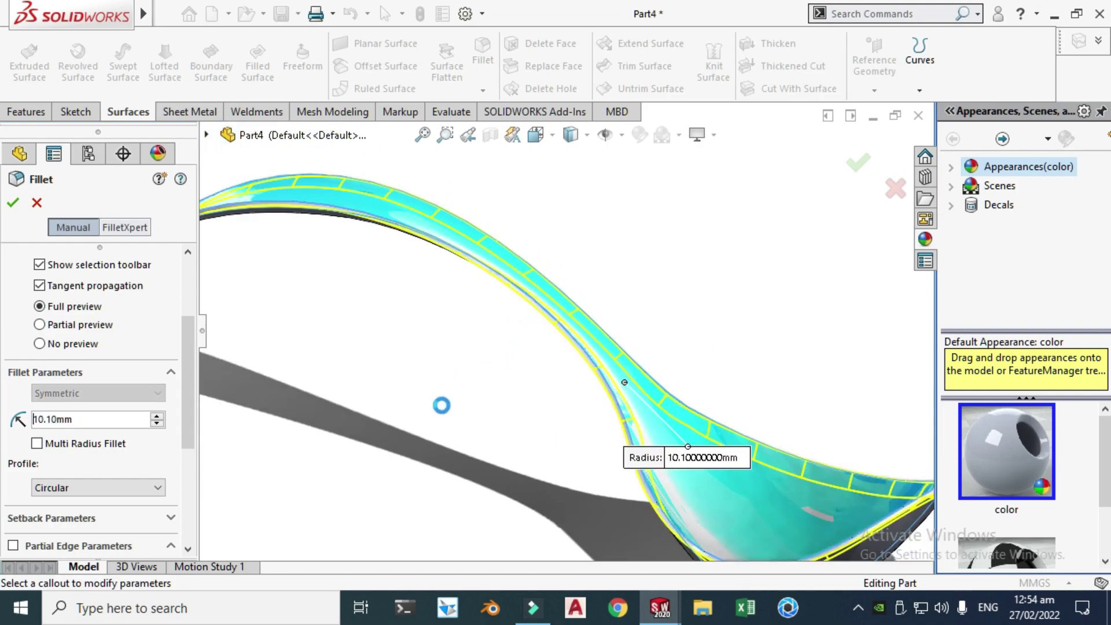
left_click(157, 415)
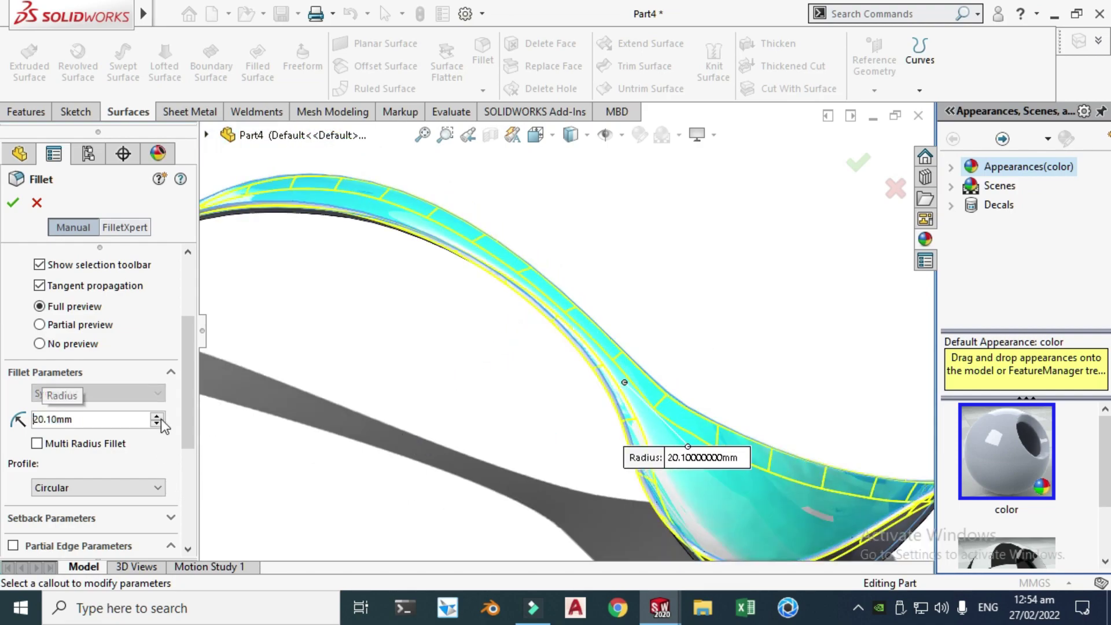
double_click(94, 420)
type(".1")
key("Return")
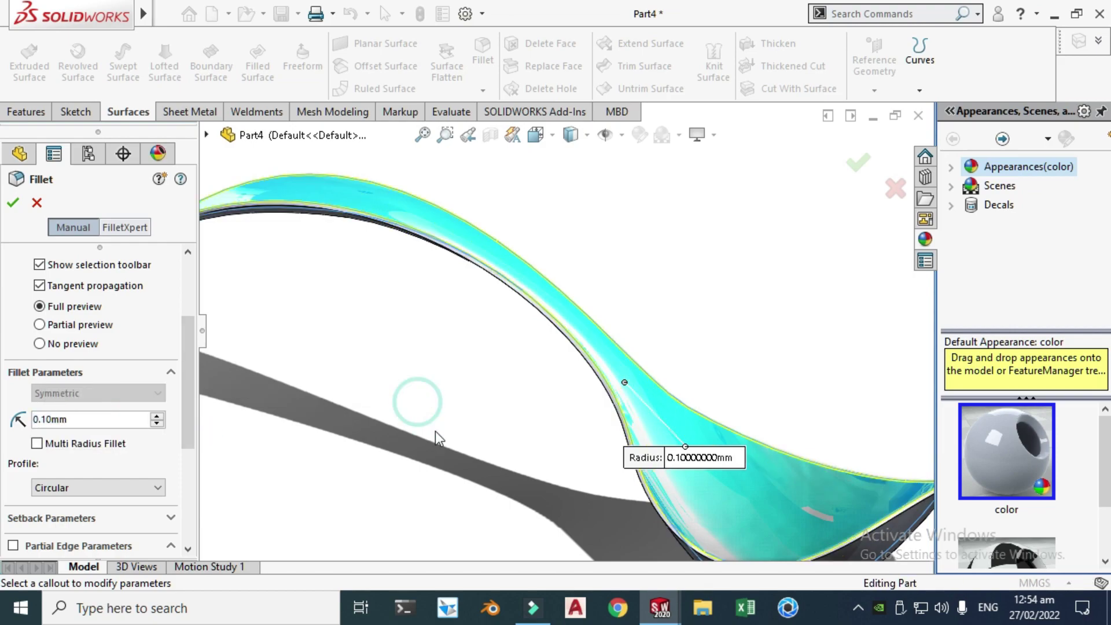
- Add the spoon's underside face to the fillet selection and create the 0.1 mm fillet
left_click(359, 324)
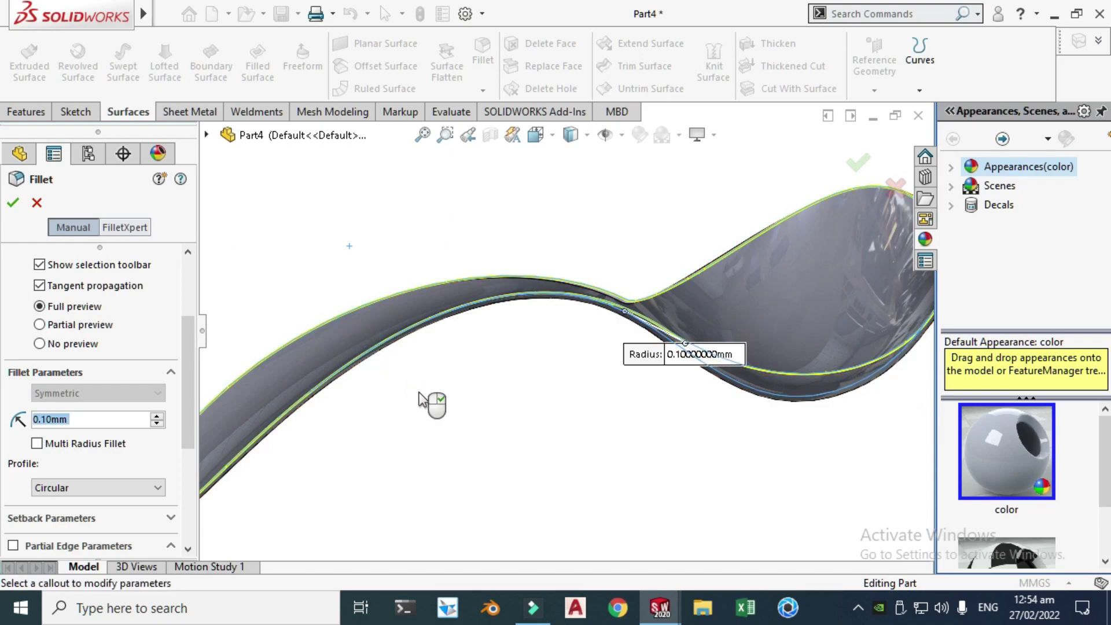
middle_click_drag(429, 330, 422, 402)
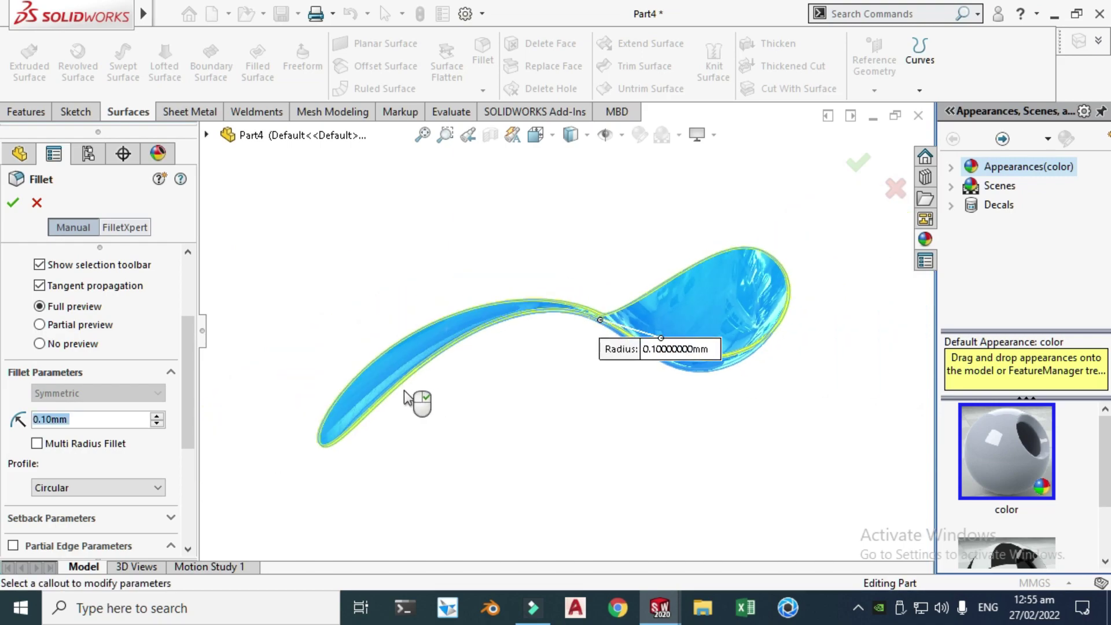
scroll(324, 450, "up", 3)
scroll(444, 397, "up", 2)
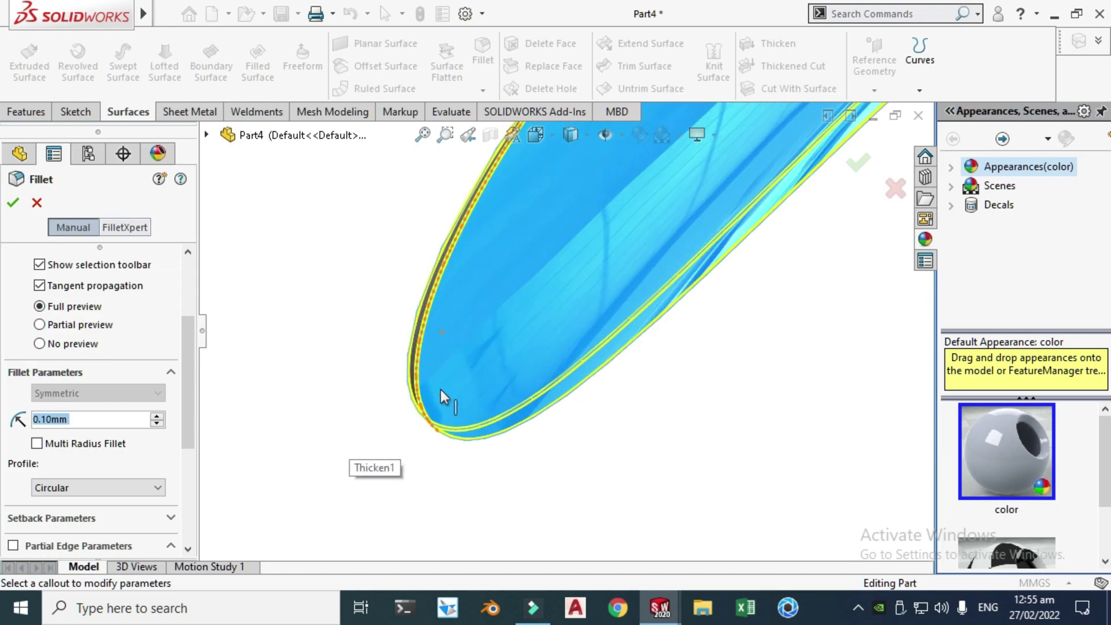
left_click(13, 202)
- Apply the polished steel appearance from the Metal > Steel category to the filleted spoon
scroll(597, 443, "down", 5)
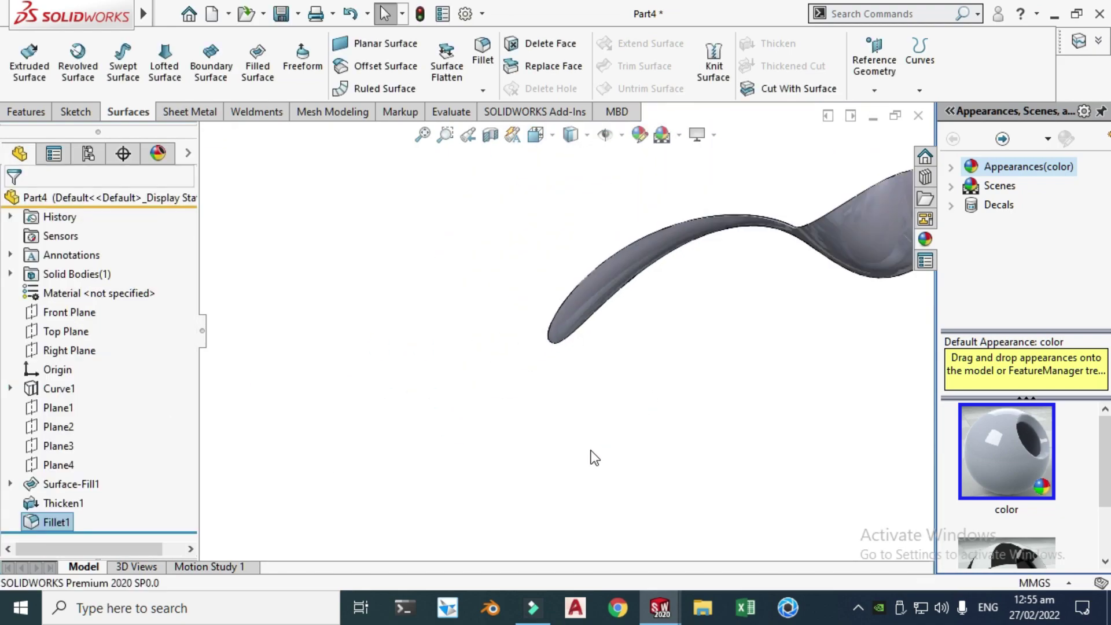
right_click(654, 192)
left_click(776, 228)
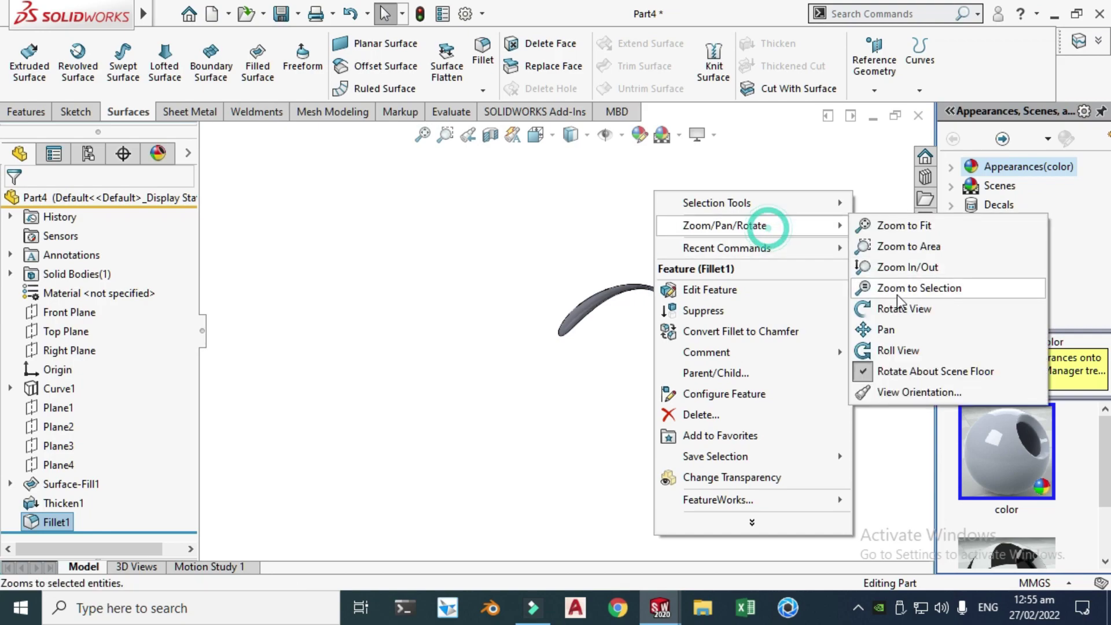
left_click(894, 307)
left_click_drag(818, 322, 822, 187)
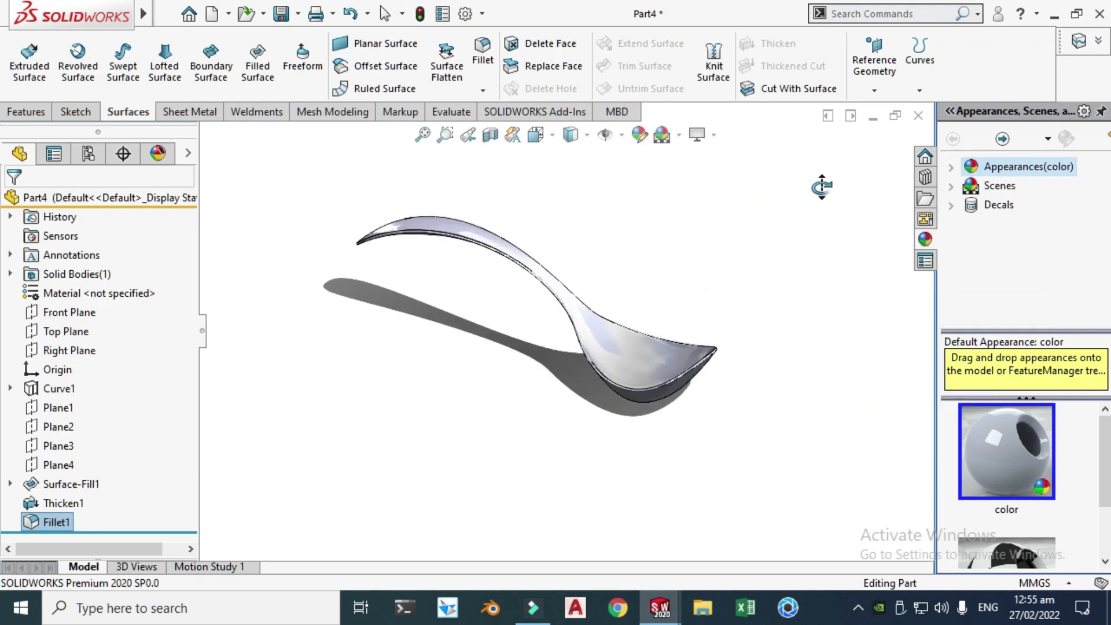
key("Escape")
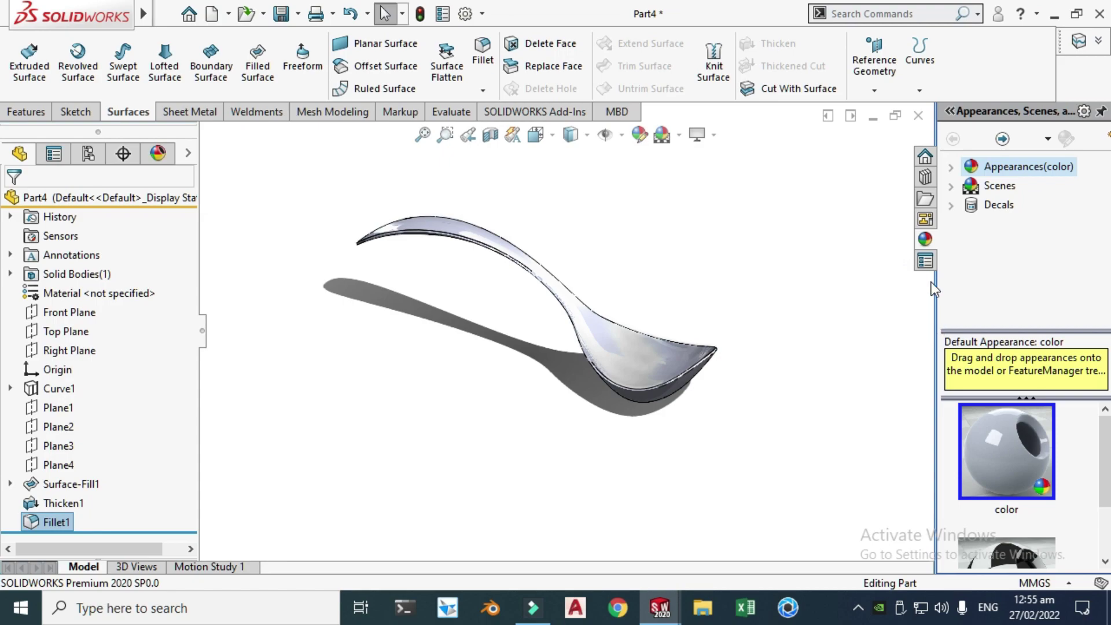
left_click(951, 168)
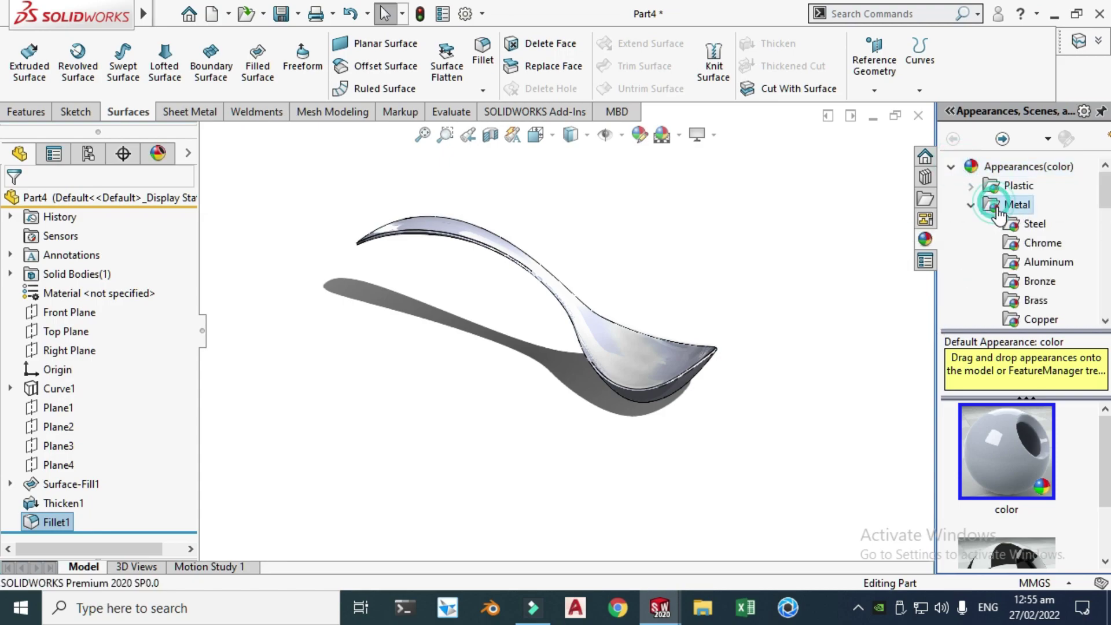
left_click(1014, 224)
left_click(999, 475)
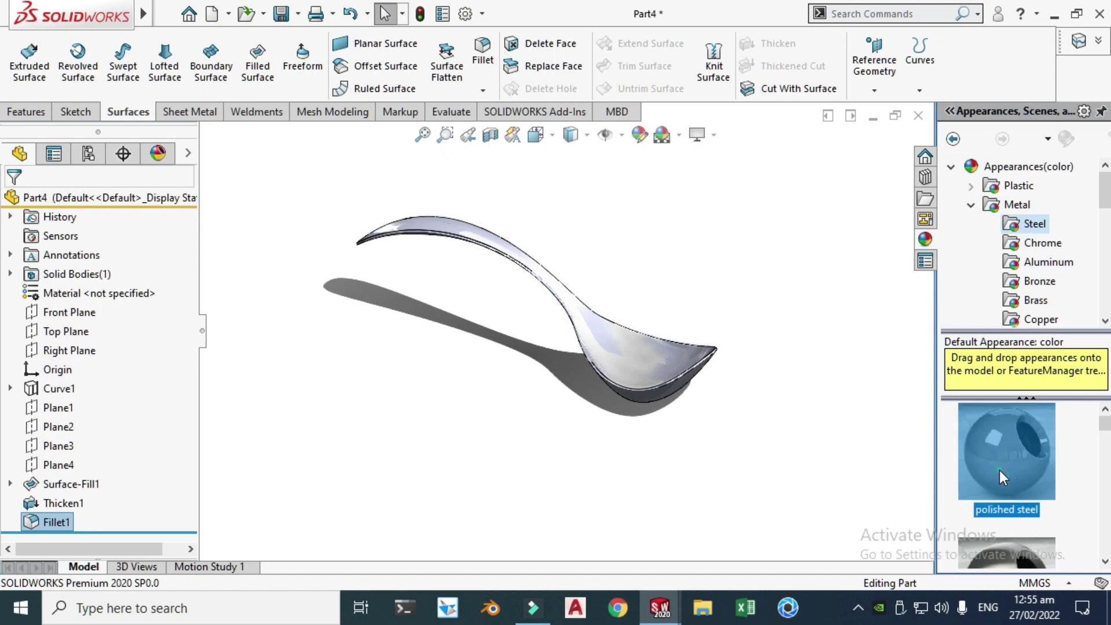
double_click(986, 451)
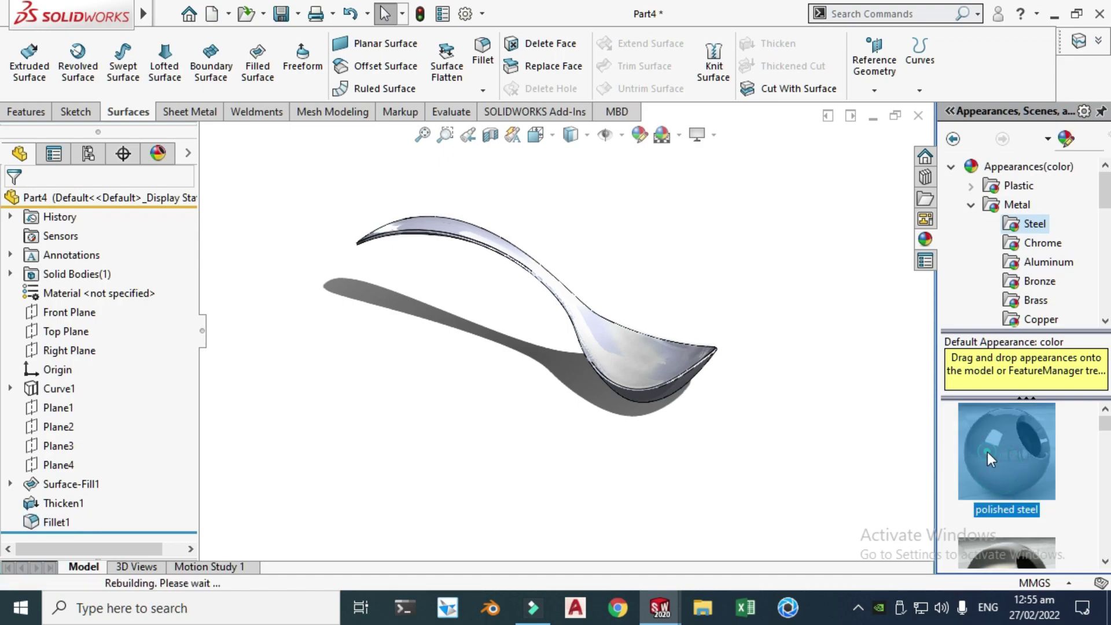
- Switch to KeyShot 9 by sending the spoon model there for rendering, and dismiss the welcome window
scroll(623, 293, "down", 2)
right_click(627, 237)
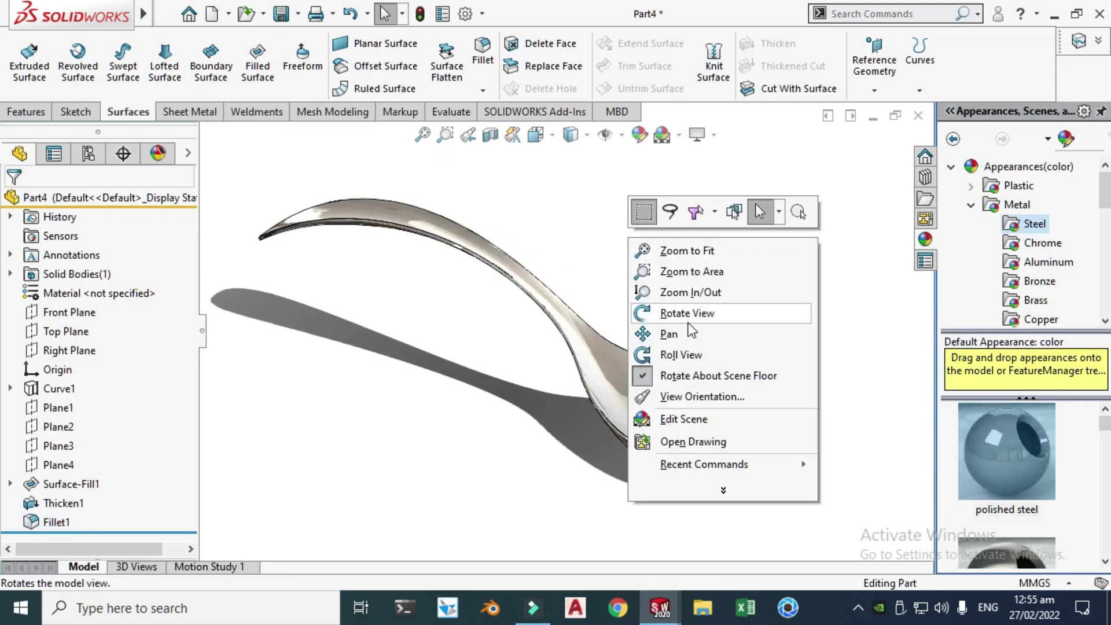
left_click(686, 318)
left_click_drag(620, 303, 561, 293)
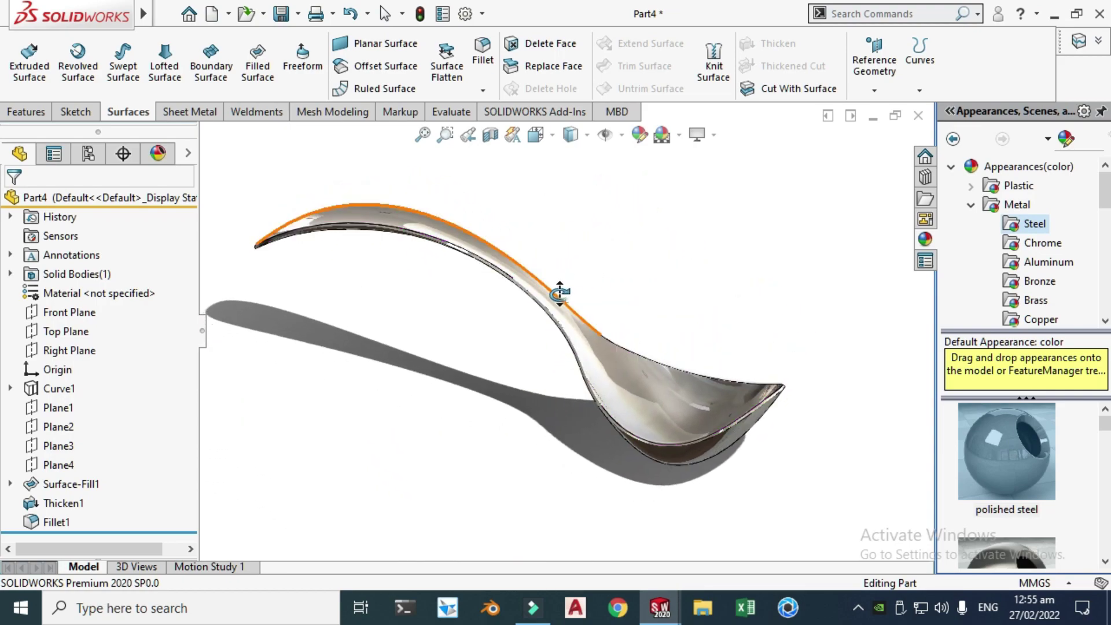
key("Escape")
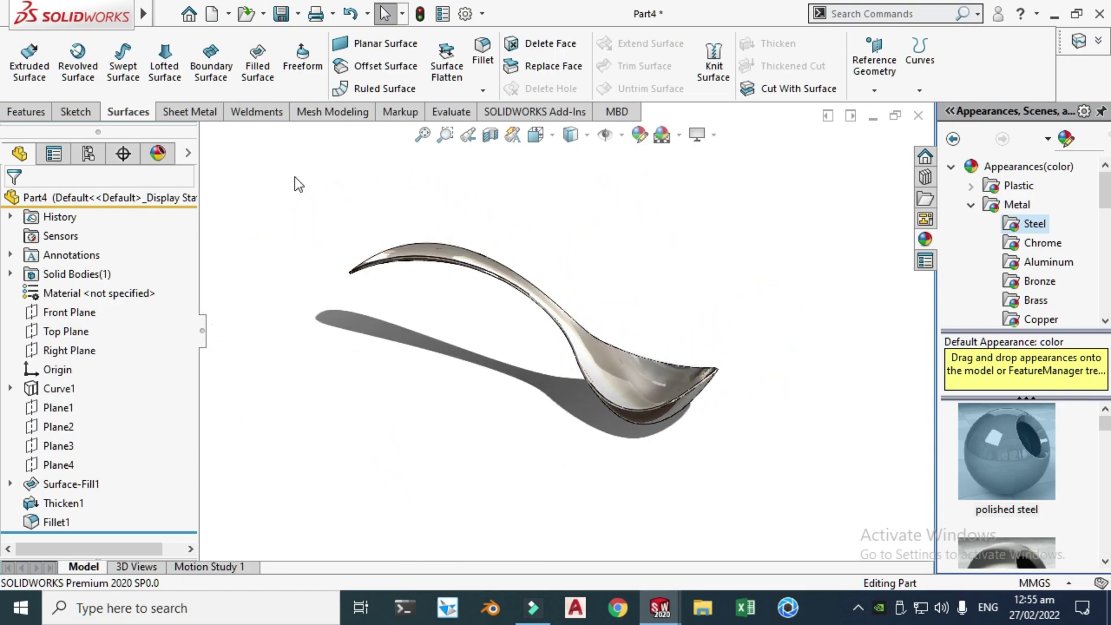
left_click(147, 12)
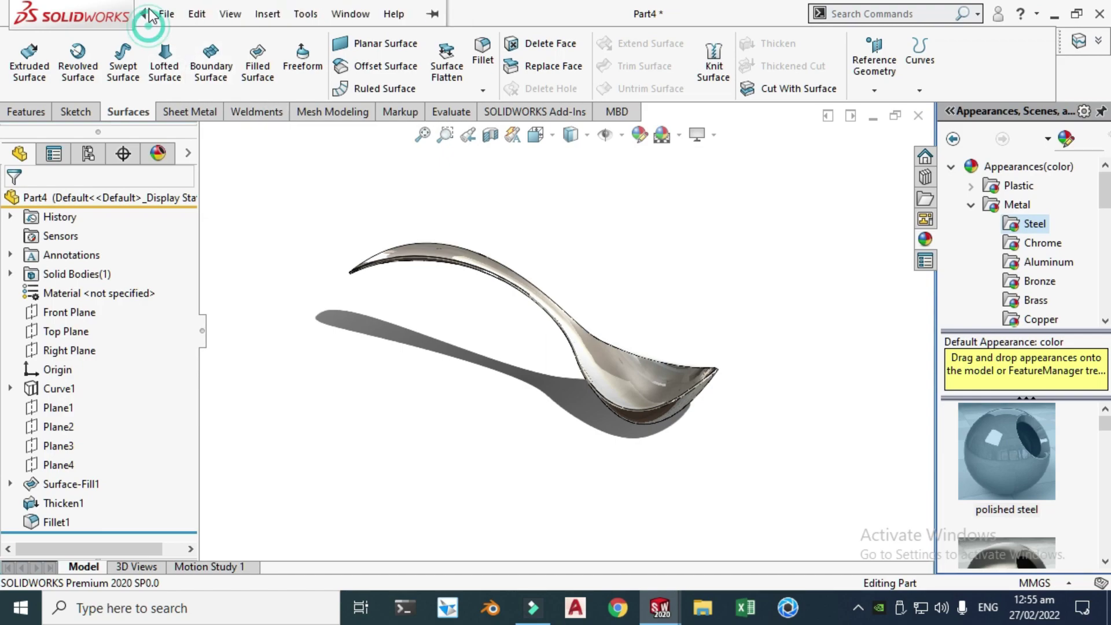
left_click(267, 14)
mouse_move(306, 15)
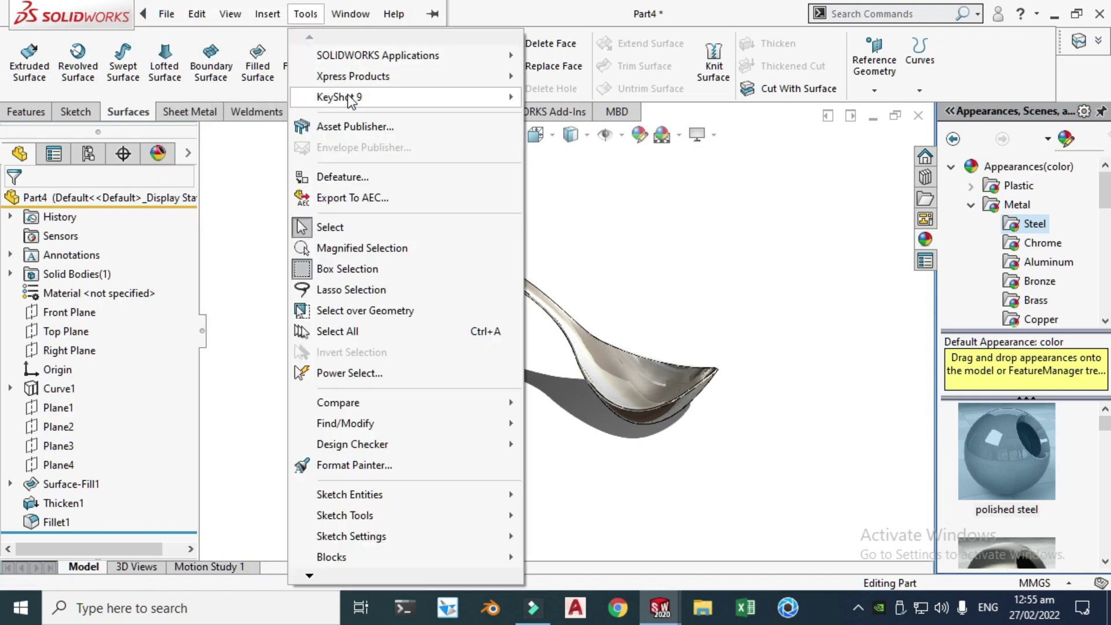
mouse_move(371, 96)
left_click(550, 97)
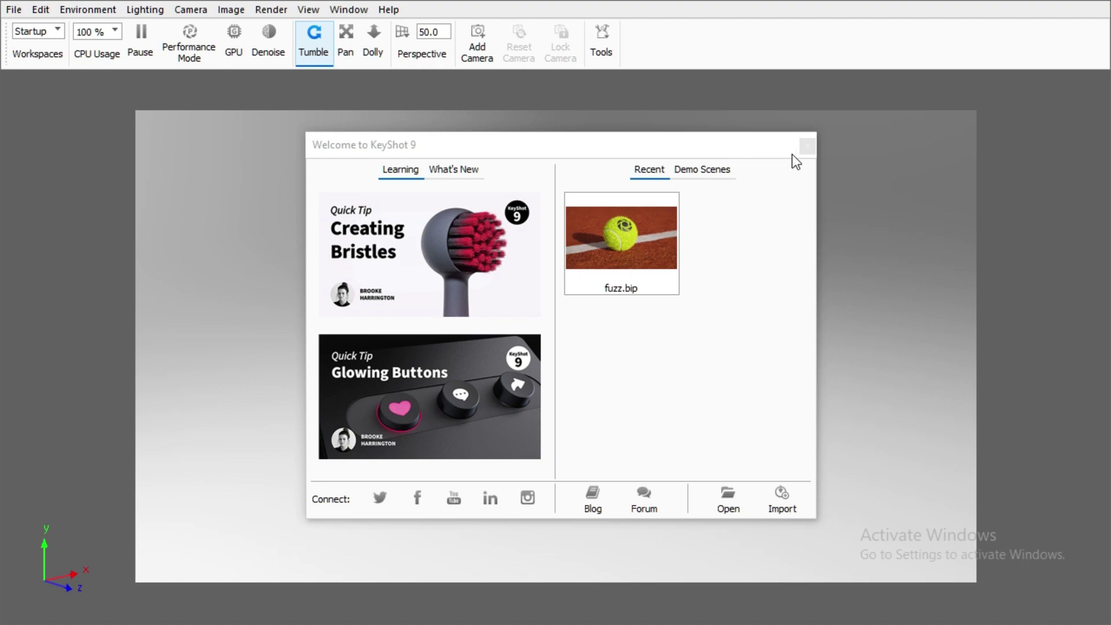
left_click(808, 147)
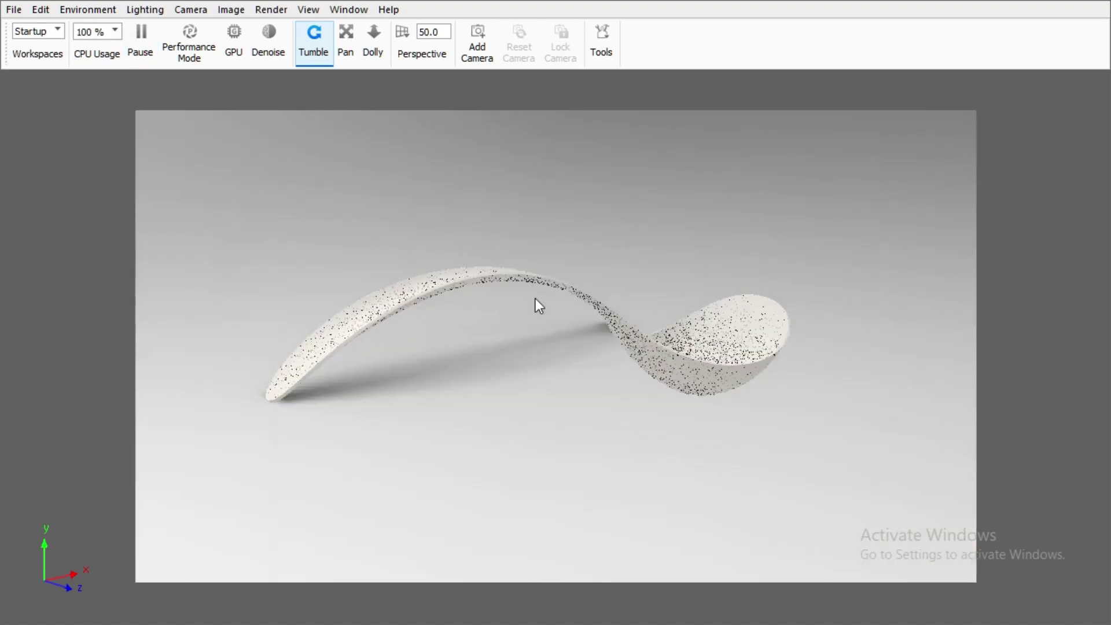
- Raise the spoon part about 34.56 mm along the Y axis above the ground and accept the move
left_click_drag(536, 298, 498, 356)
right_click(659, 348)
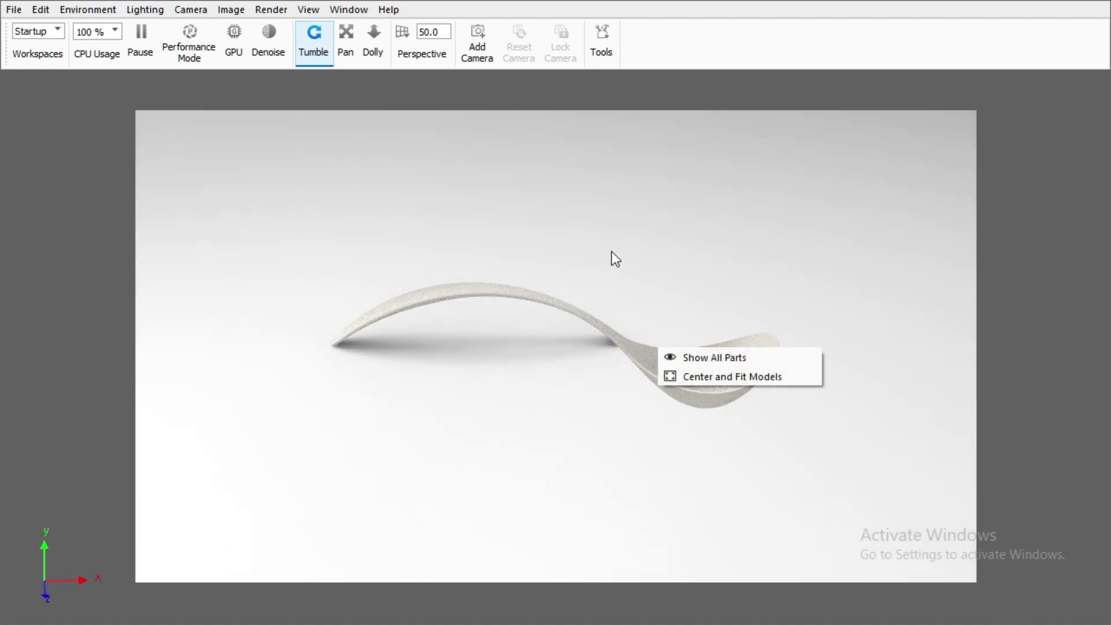
key("space")
right_click(580, 379)
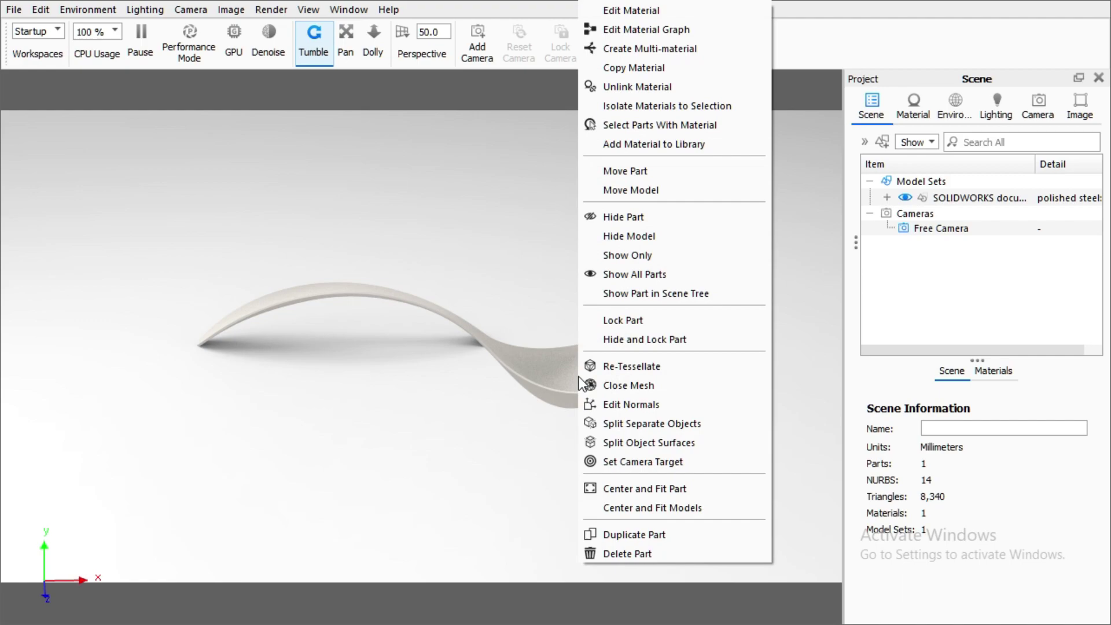
left_click(628, 171)
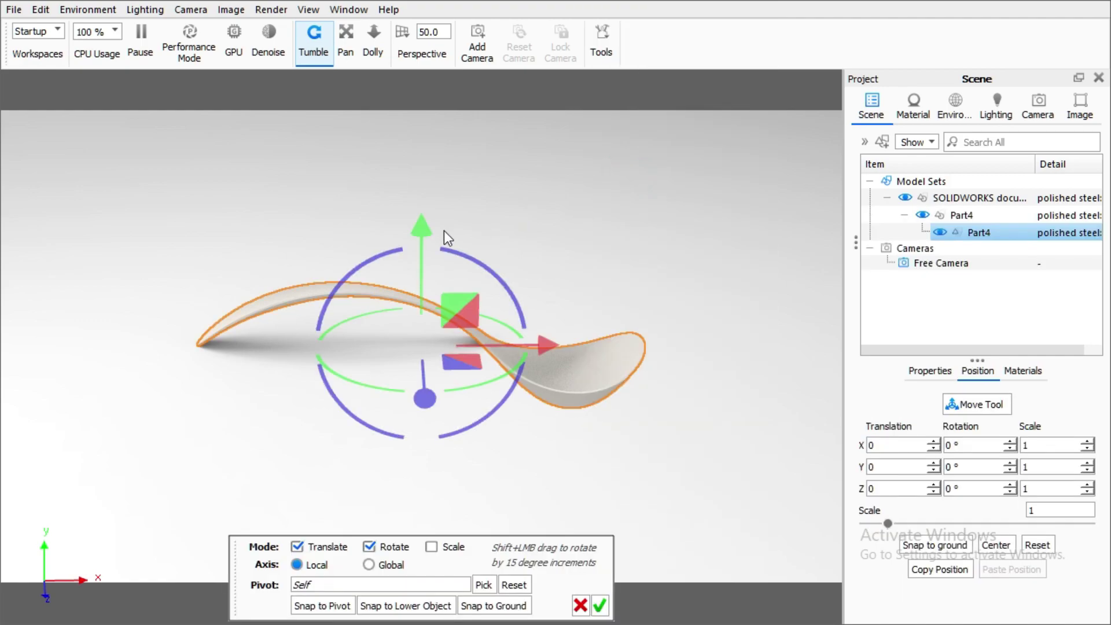
left_click_drag(426, 231, 421, 159)
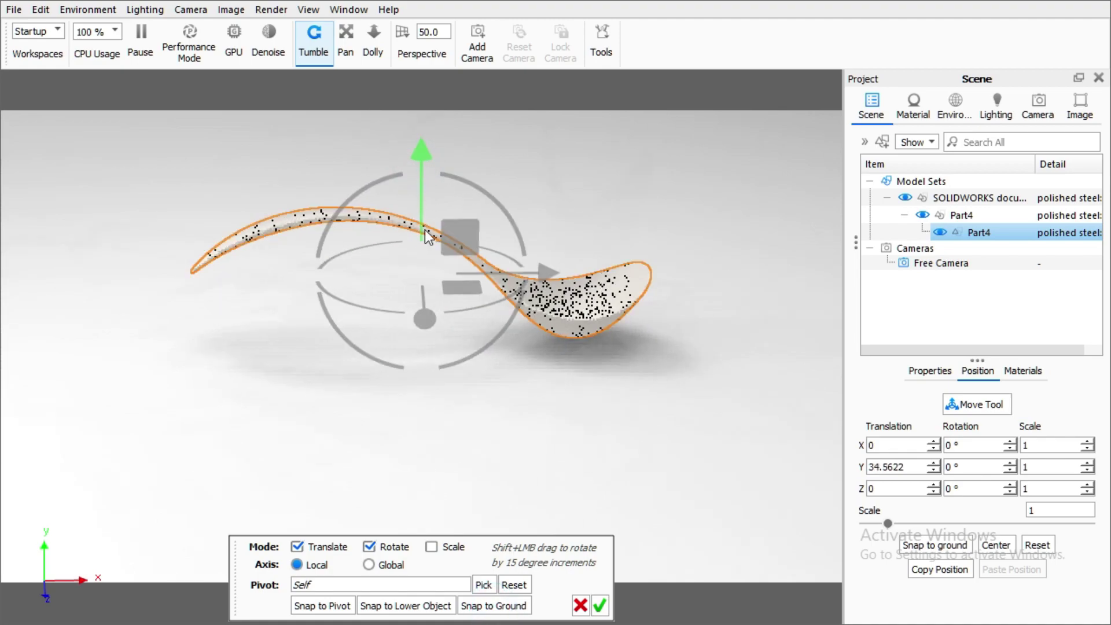
left_click(601, 606)
- Apply the first aluminum material from the Metal > Aluminum > Basic library category to the spoon
left_click_drag(672, 255, 470, 165)
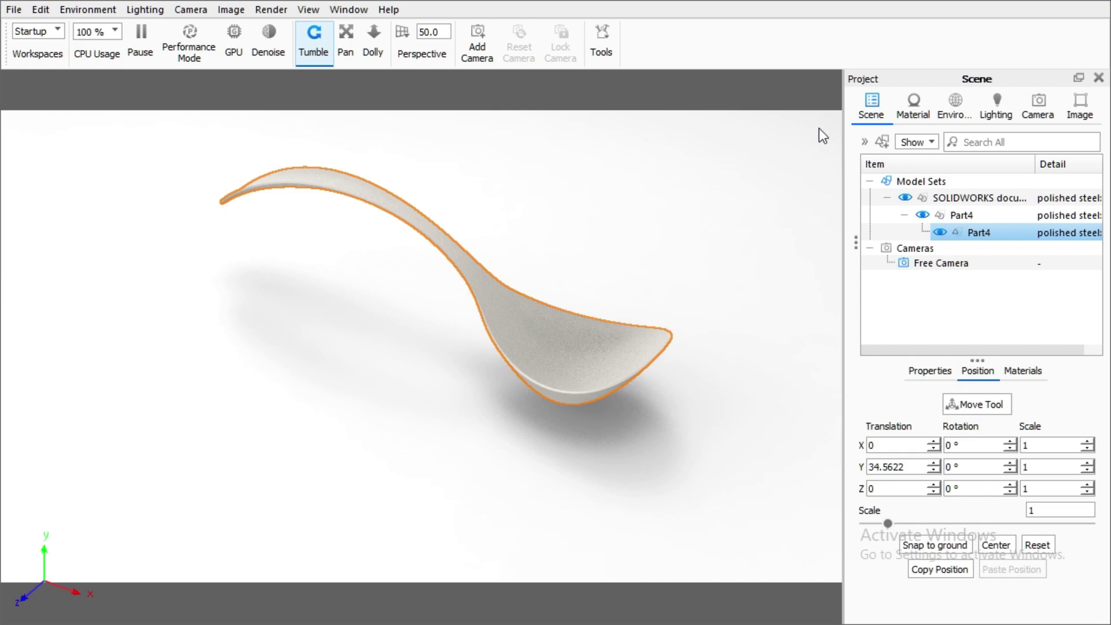
key("m")
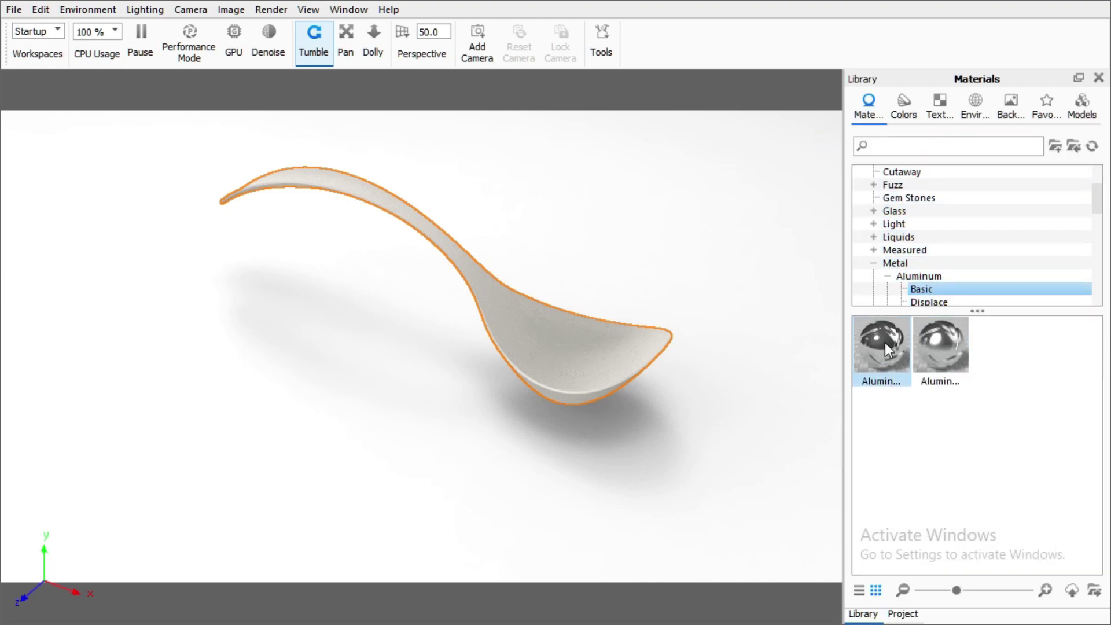
left_click_drag(884, 343, 523, 335)
- Change the scene background to plain white and enable caustics in the lighting settings
left_click_drag(555, 228, 823, 223)
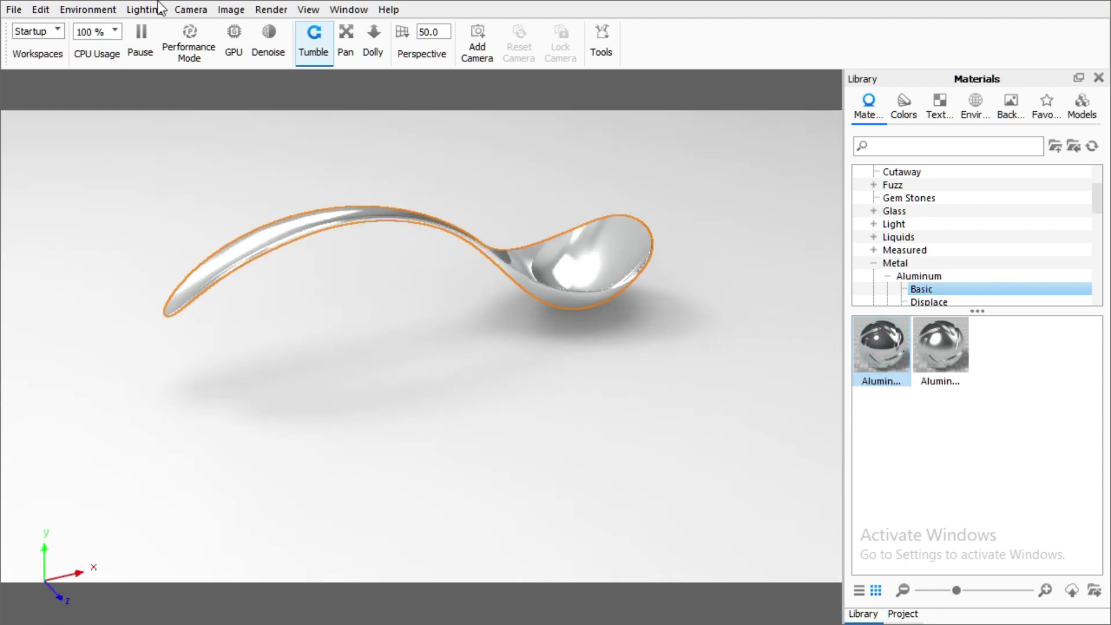
left_click(92, 10)
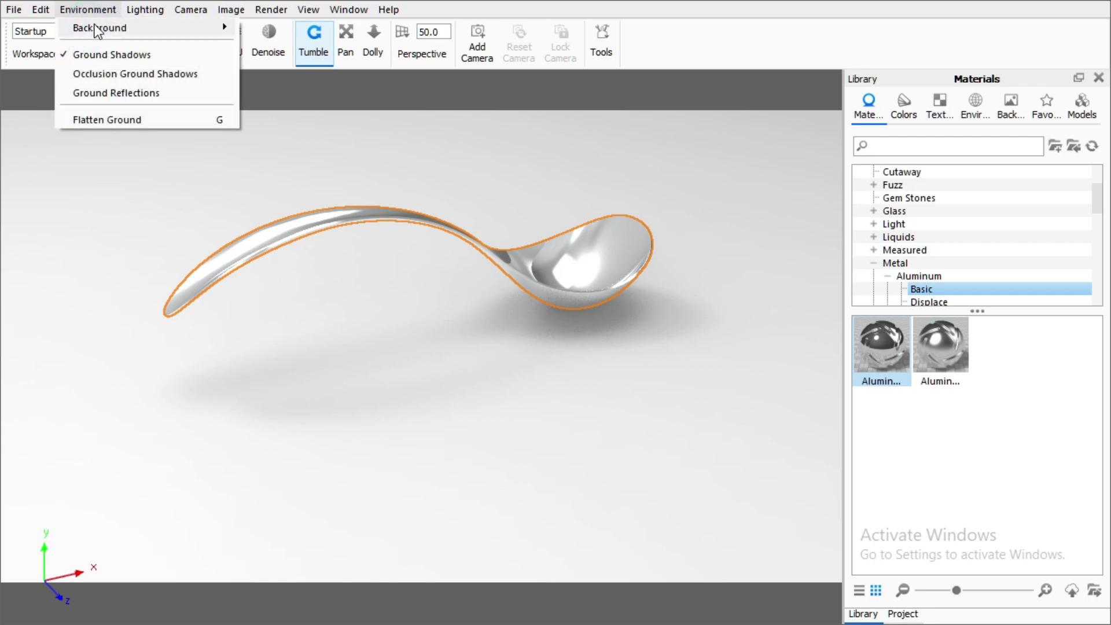
mouse_move(99, 29)
left_click(255, 45)
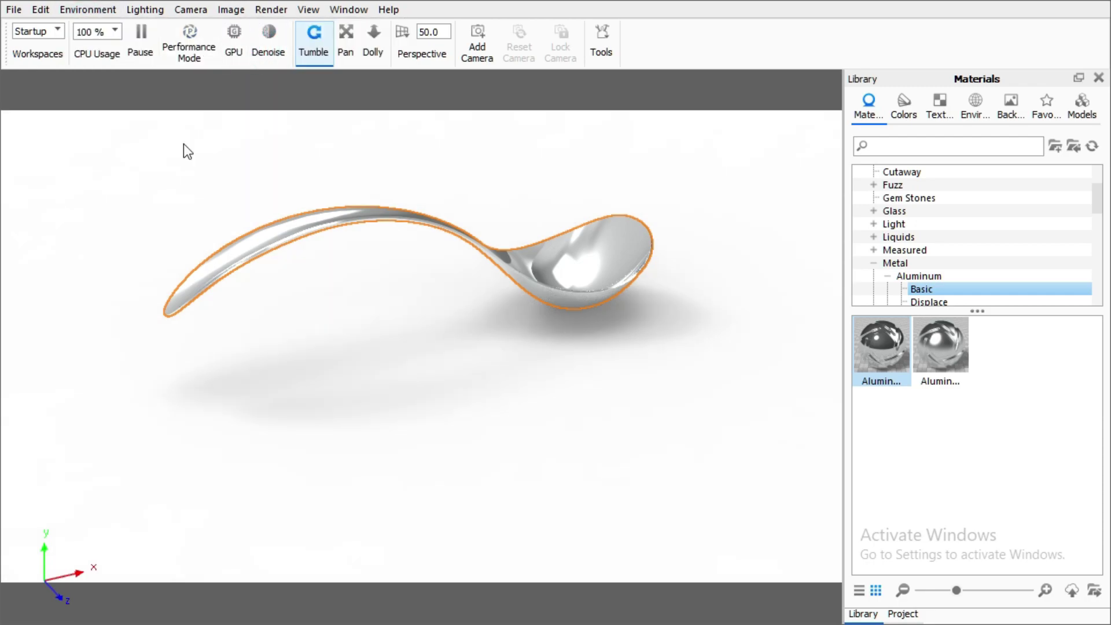
left_click(145, 10)
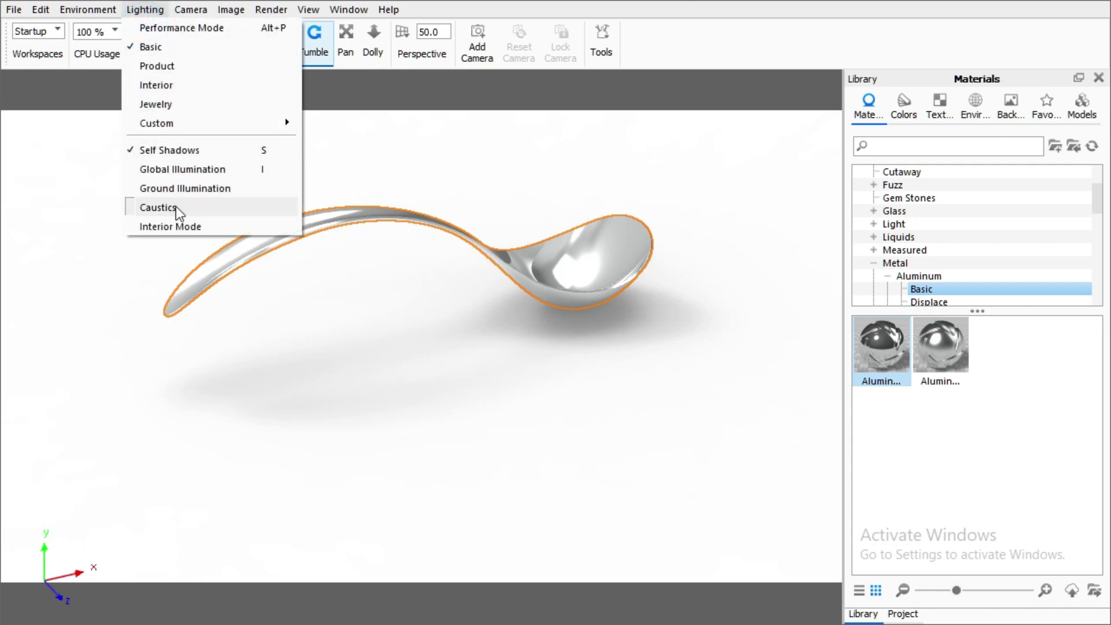
left_click(155, 208)
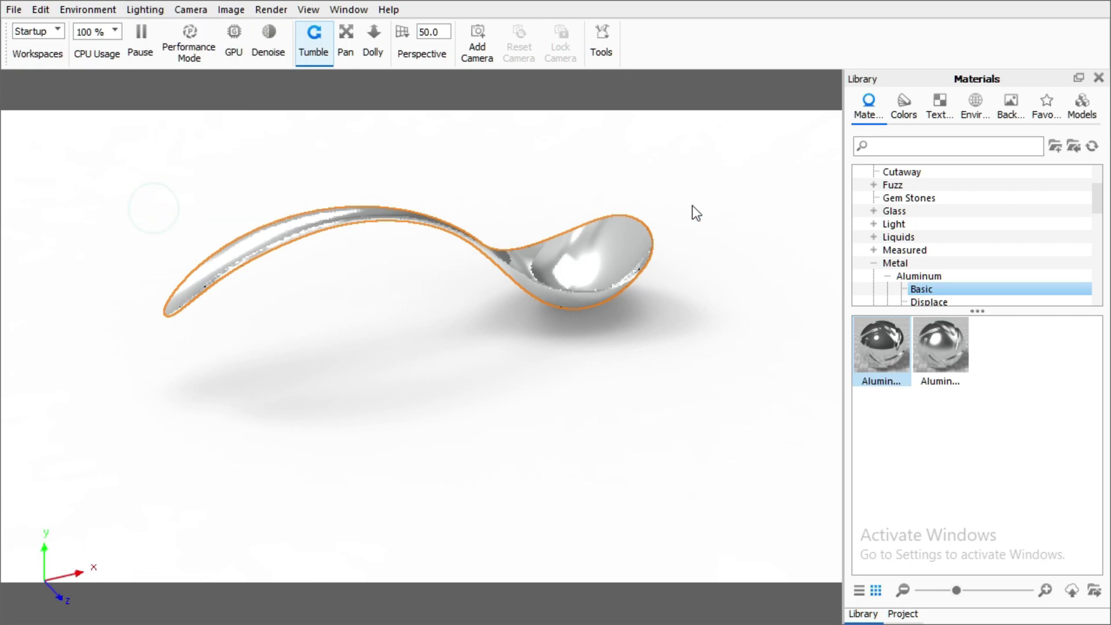
- Frame the whole spoon diagonally with its bowl toward the camera and set the perspective to 76
left_click_drag(692, 206, 461, 147)
left_click(346, 36)
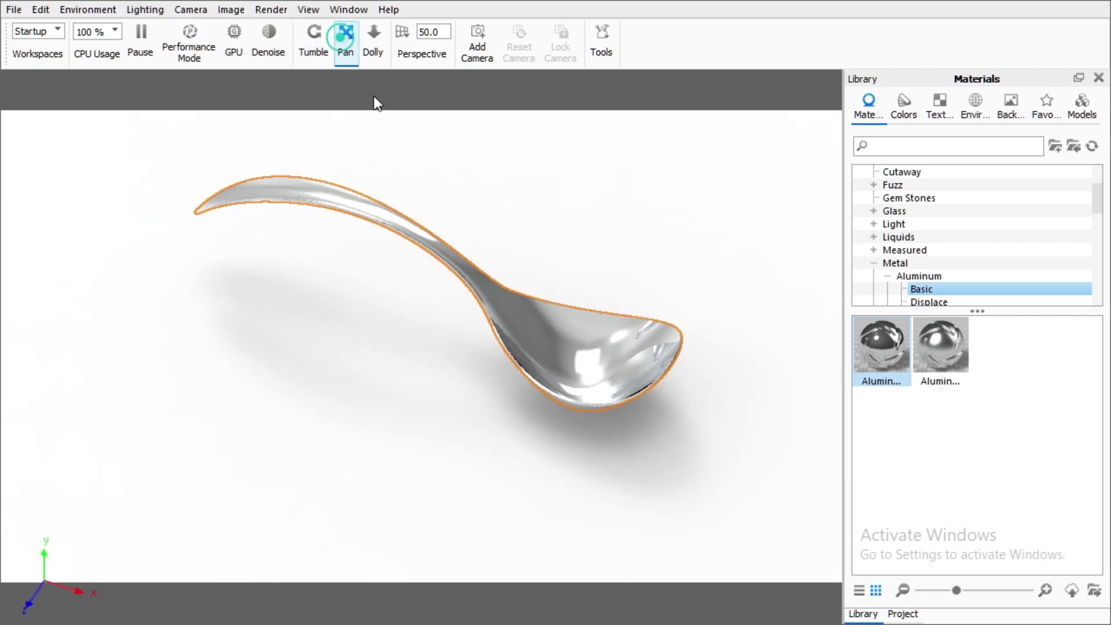
mouse_move(426, 238)
left_mouse_down()
mouse_move(375, 298)
mouse_move(443, 314)
mouse_move(458, 338)
mouse_move(424, 269)
left_mouse_up()
scroll(447, 314, "up", 2)
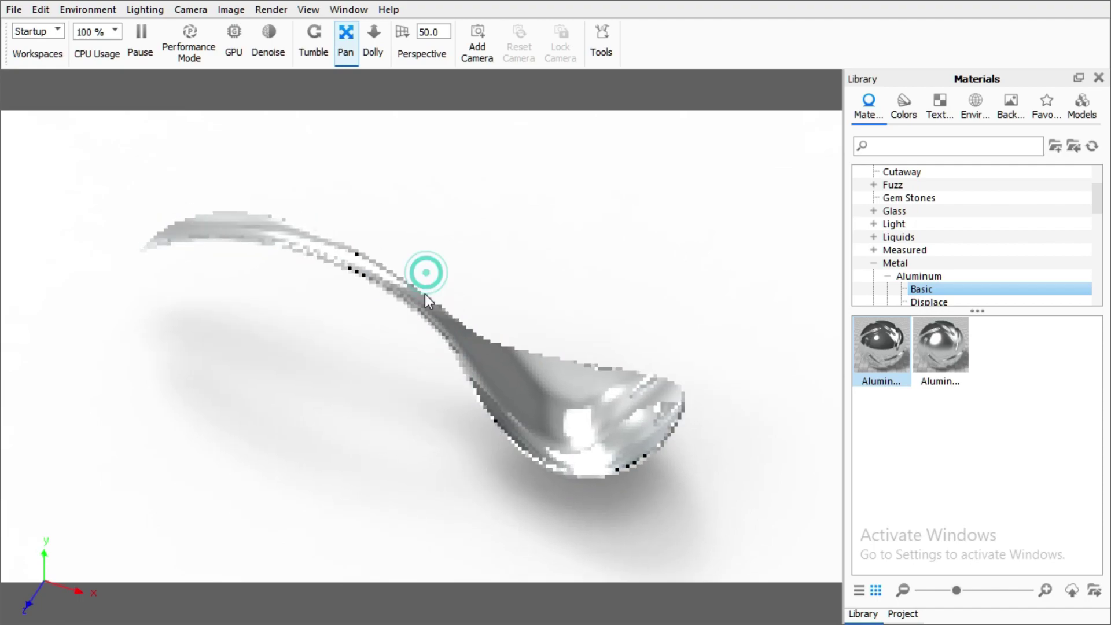
left_click(313, 36)
left_click_drag(367, 216, 360, 200)
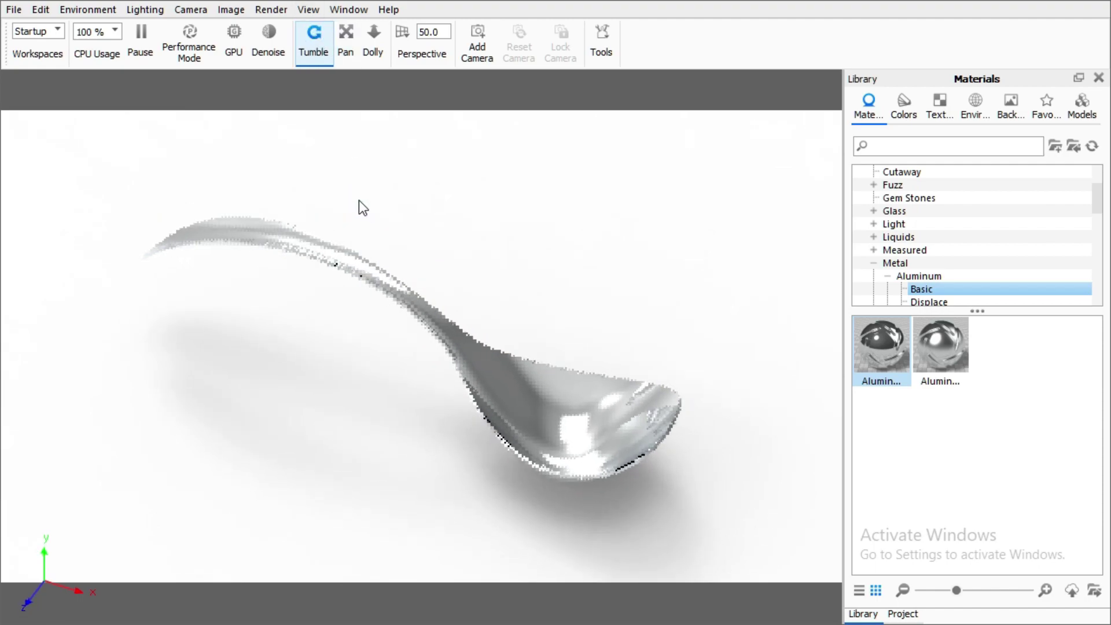
mouse_move(403, 34)
left_click_drag(478, 55, 484, 60)
left_click(393, 161)
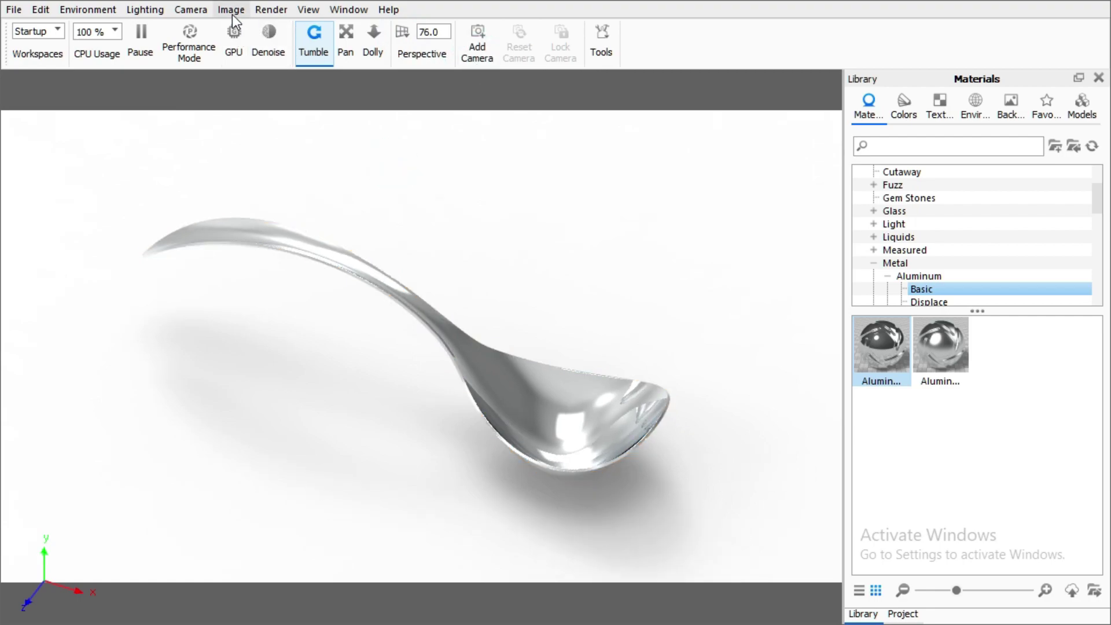
- Render the spoon as a 1280 x 719 px JPEG still image with 128 samples and maximize the render output window
left_click(265, 10)
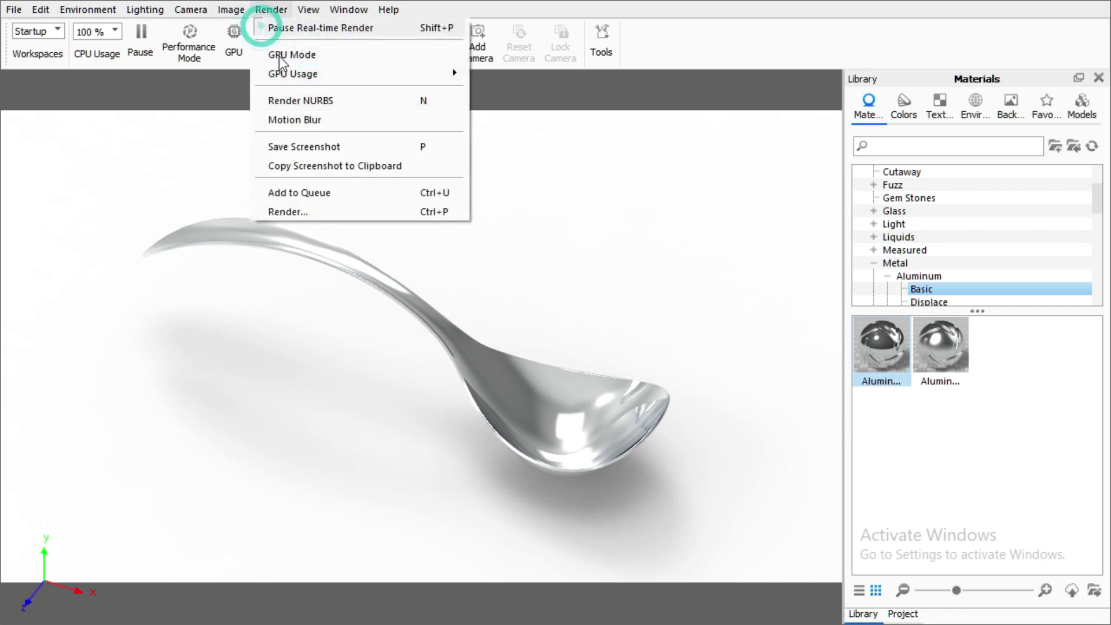
left_click(310, 209)
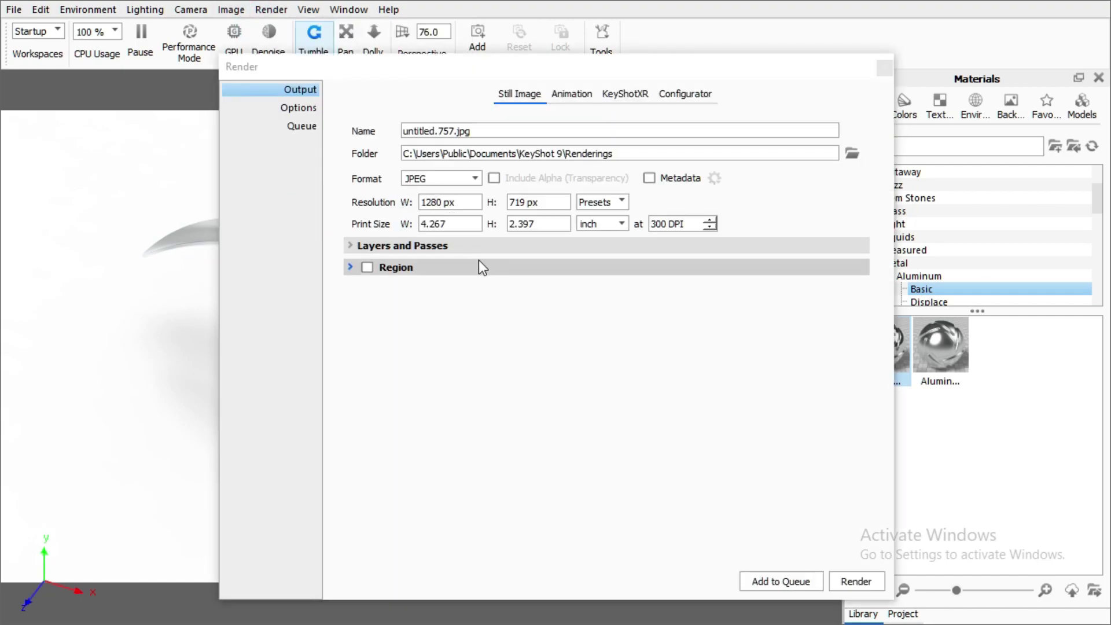
left_click(308, 113)
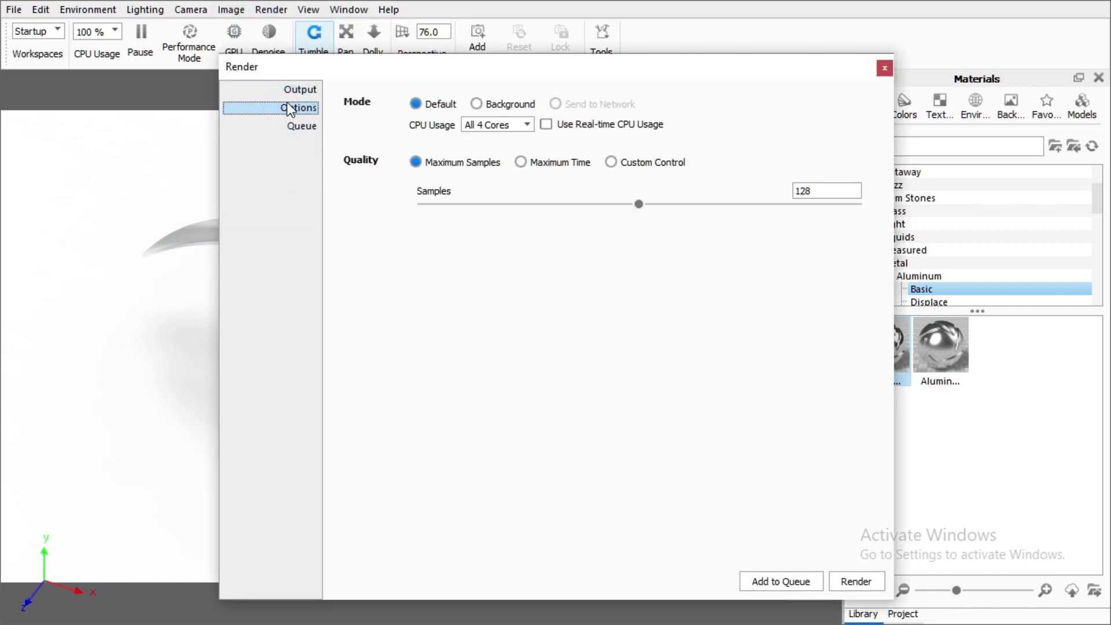
left_click(287, 89)
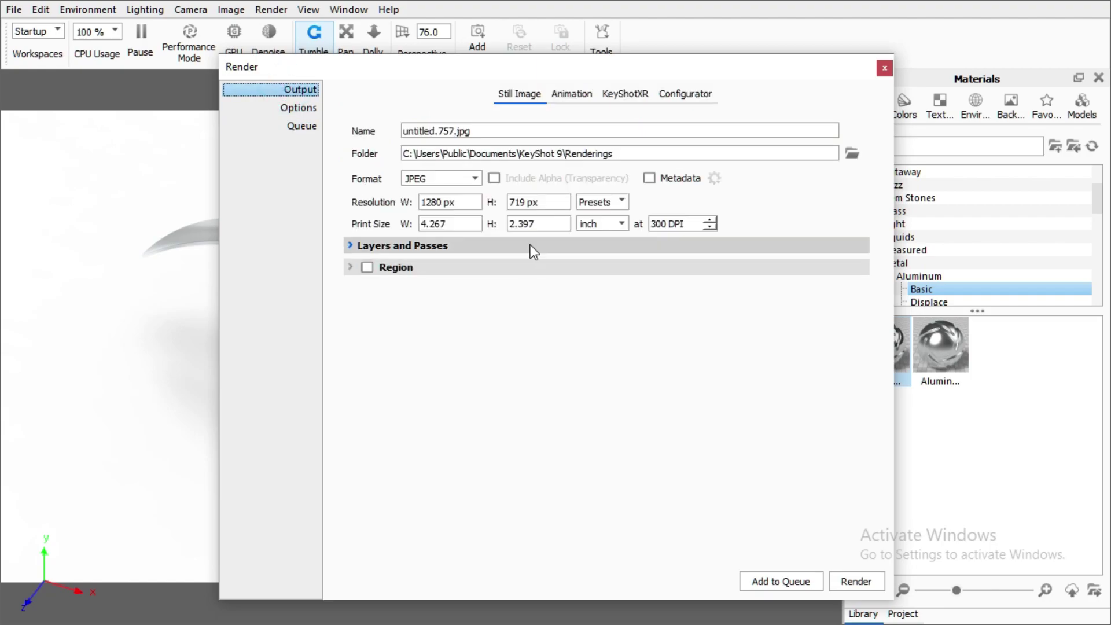
left_click(857, 583)
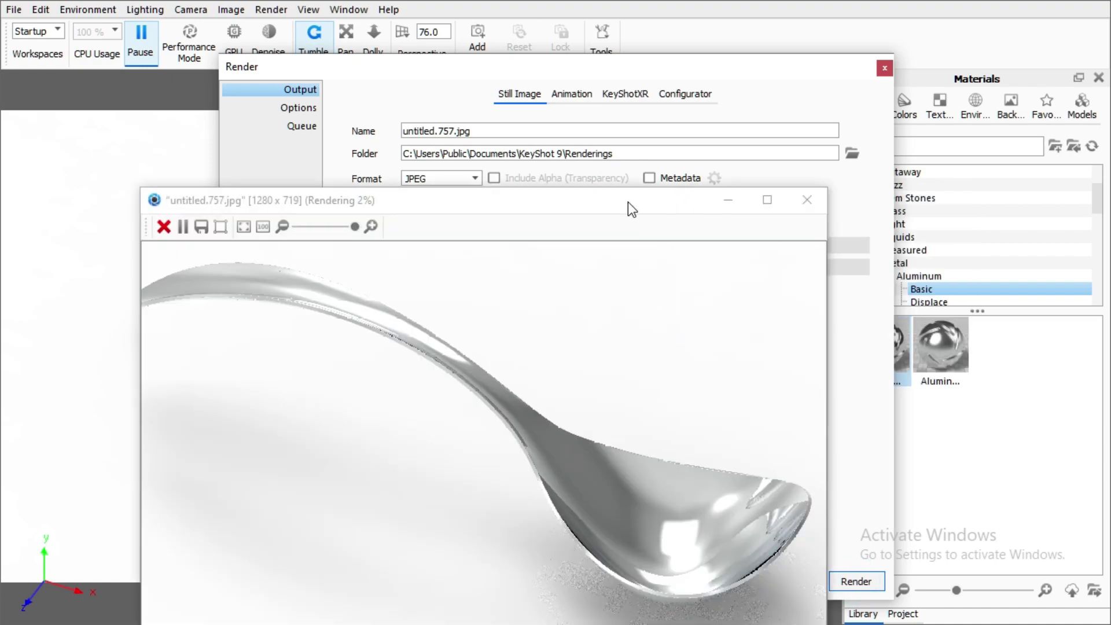
left_click_drag(628, 203, 623, 20)
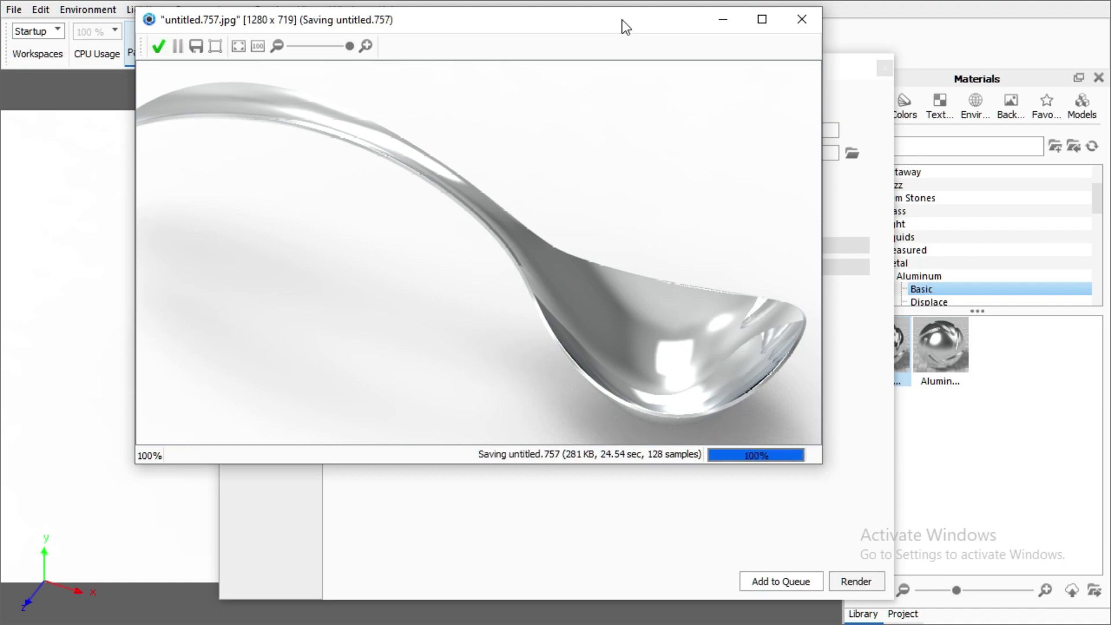
left_click(757, 22)
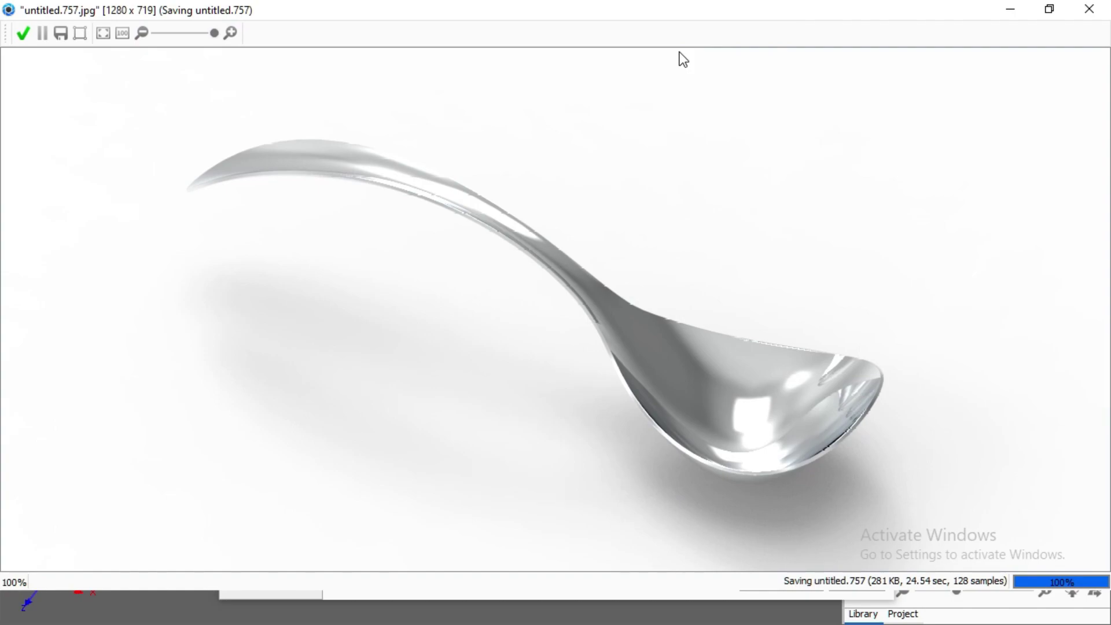